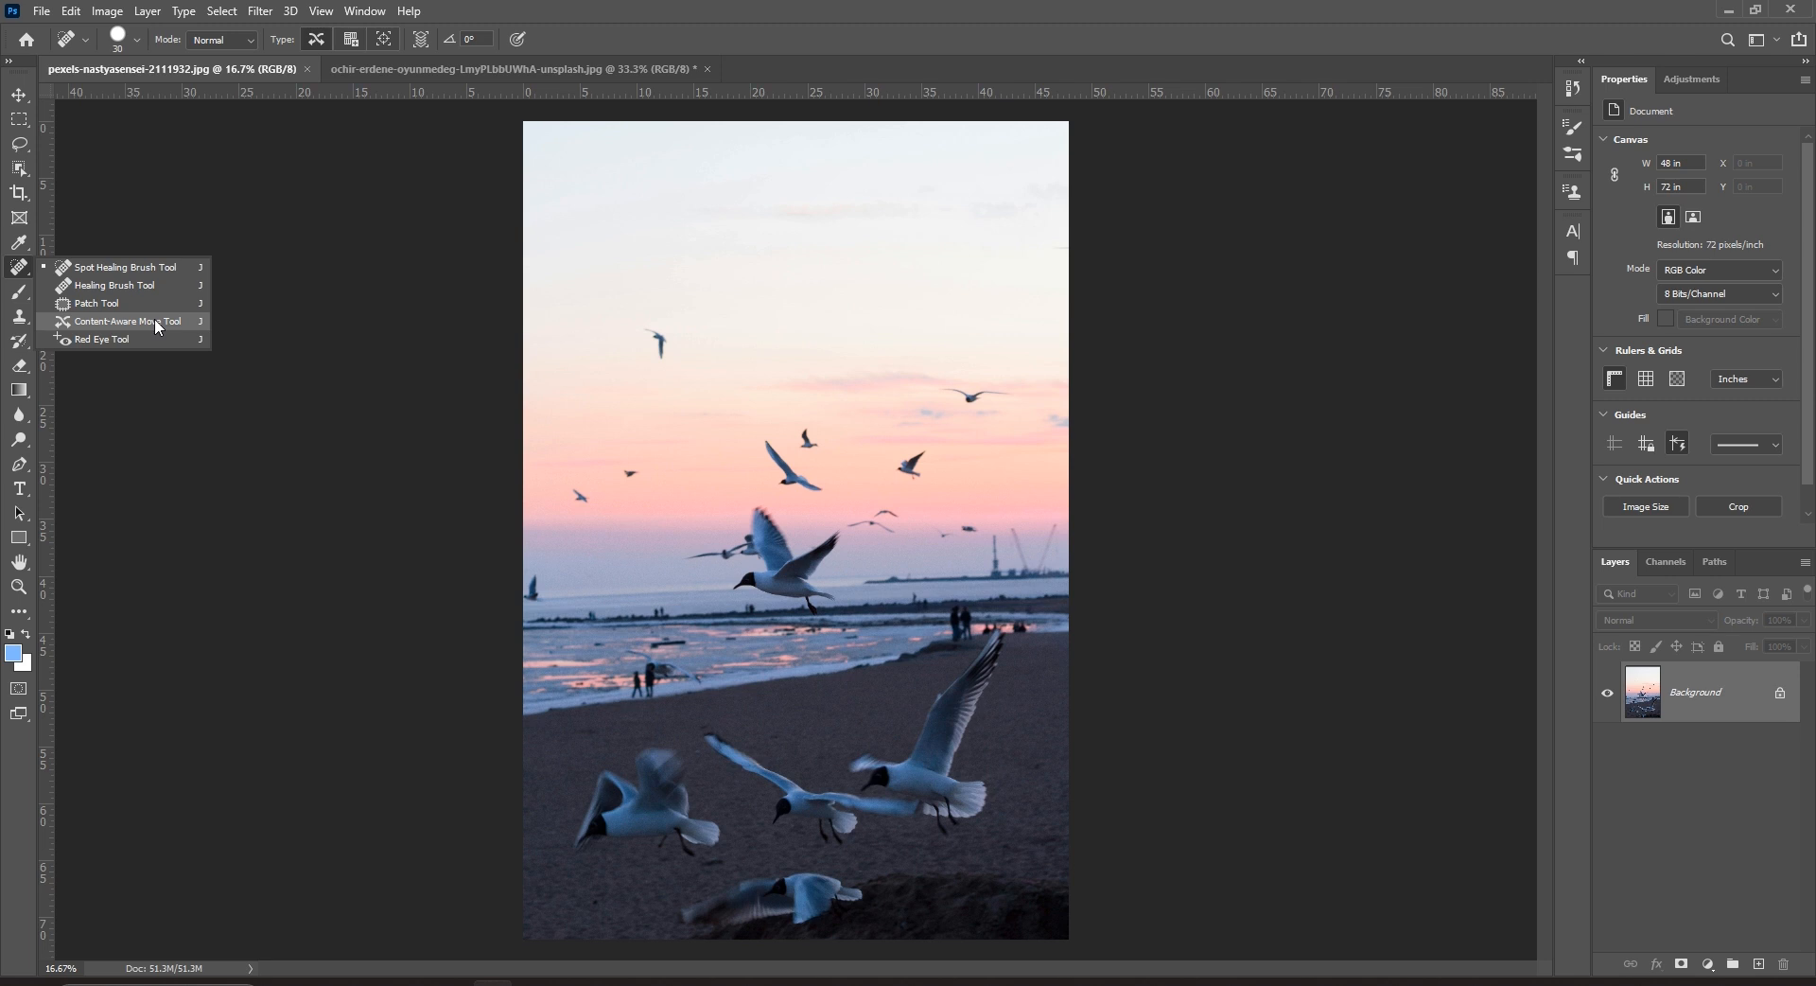
Step: Activate the Content-Aware Move tool
left_click(156, 320)
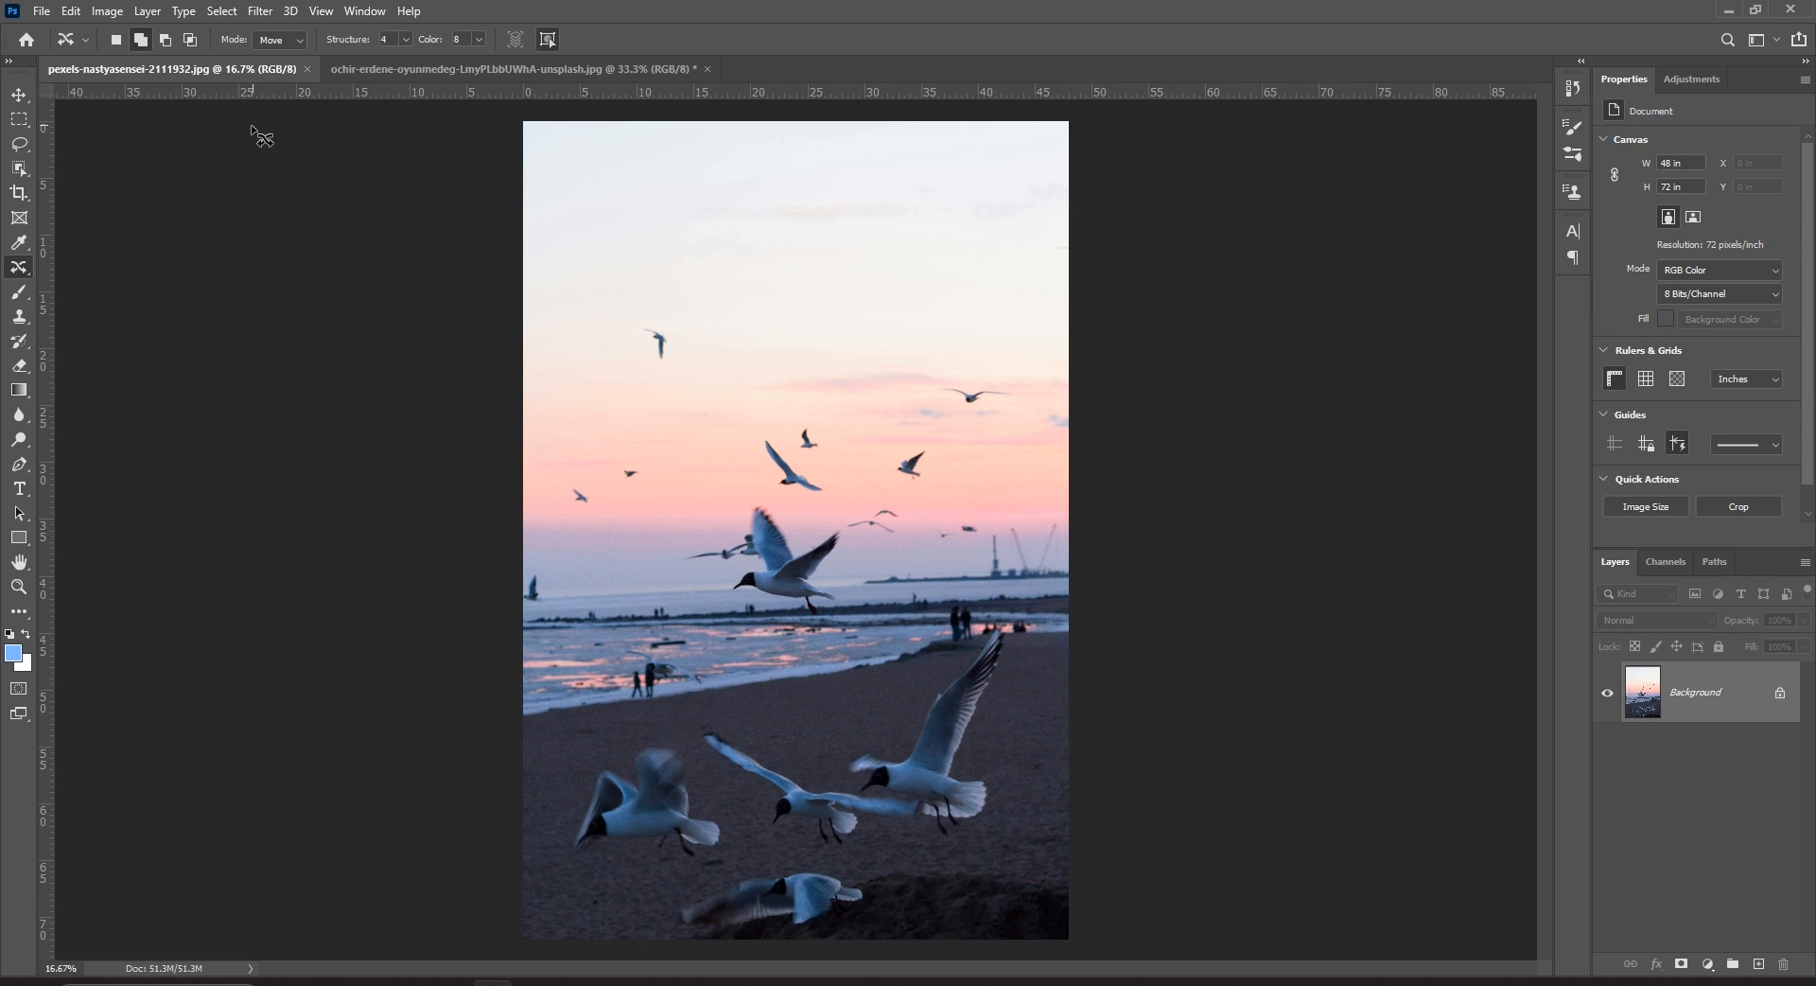
Step: Try the New Selection mode by drawing two separate freehand outlines in the upper sky
left_click(116, 39)
mouse_move(660, 255)
left_mouse_down()
mouse_move(642, 204)
mouse_move(675, 156)
mouse_move(742, 177)
mouse_move(751, 237)
mouse_move(694, 272)
mouse_move(661, 256)
left_mouse_up()
left_click(964, 196)
mouse_move(964, 176)
left_mouse_down()
mouse_move(914, 164)
mouse_move(839, 198)
mouse_move(851, 302)
mouse_move(981, 307)
mouse_move(1003, 198)
mouse_move(956, 166)
left_mouse_up()
Step: Try the Add to Selection mode by drawing more freehand outlines in the upper sky
left_click(141, 39)
mouse_move(692, 230)
left_mouse_down()
mouse_move(728, 161)
mouse_move(844, 147)
mouse_move(936, 197)
mouse_move(925, 281)
mouse_move(811, 307)
mouse_move(735, 274)
mouse_move(701, 238)
left_mouse_up()
mouse_move(904, 137)
left_mouse_down()
mouse_move(846, 166)
mouse_move(773, 276)
mouse_move(788, 329)
mouse_move(864, 325)
mouse_move(920, 248)
mouse_move(893, 140)
left_mouse_up()
Step: Try the Intersect with Selection mode with a freehand outline in the sky, and deselect everything
left_click(190, 39)
mouse_move(859, 243)
left_mouse_down()
mouse_move(923, 217)
mouse_move(986, 229)
mouse_move(1025, 260)
mouse_move(1031, 309)
mouse_move(990, 310)
mouse_move(884, 218)
left_mouse_up()
left_click(223, 13)
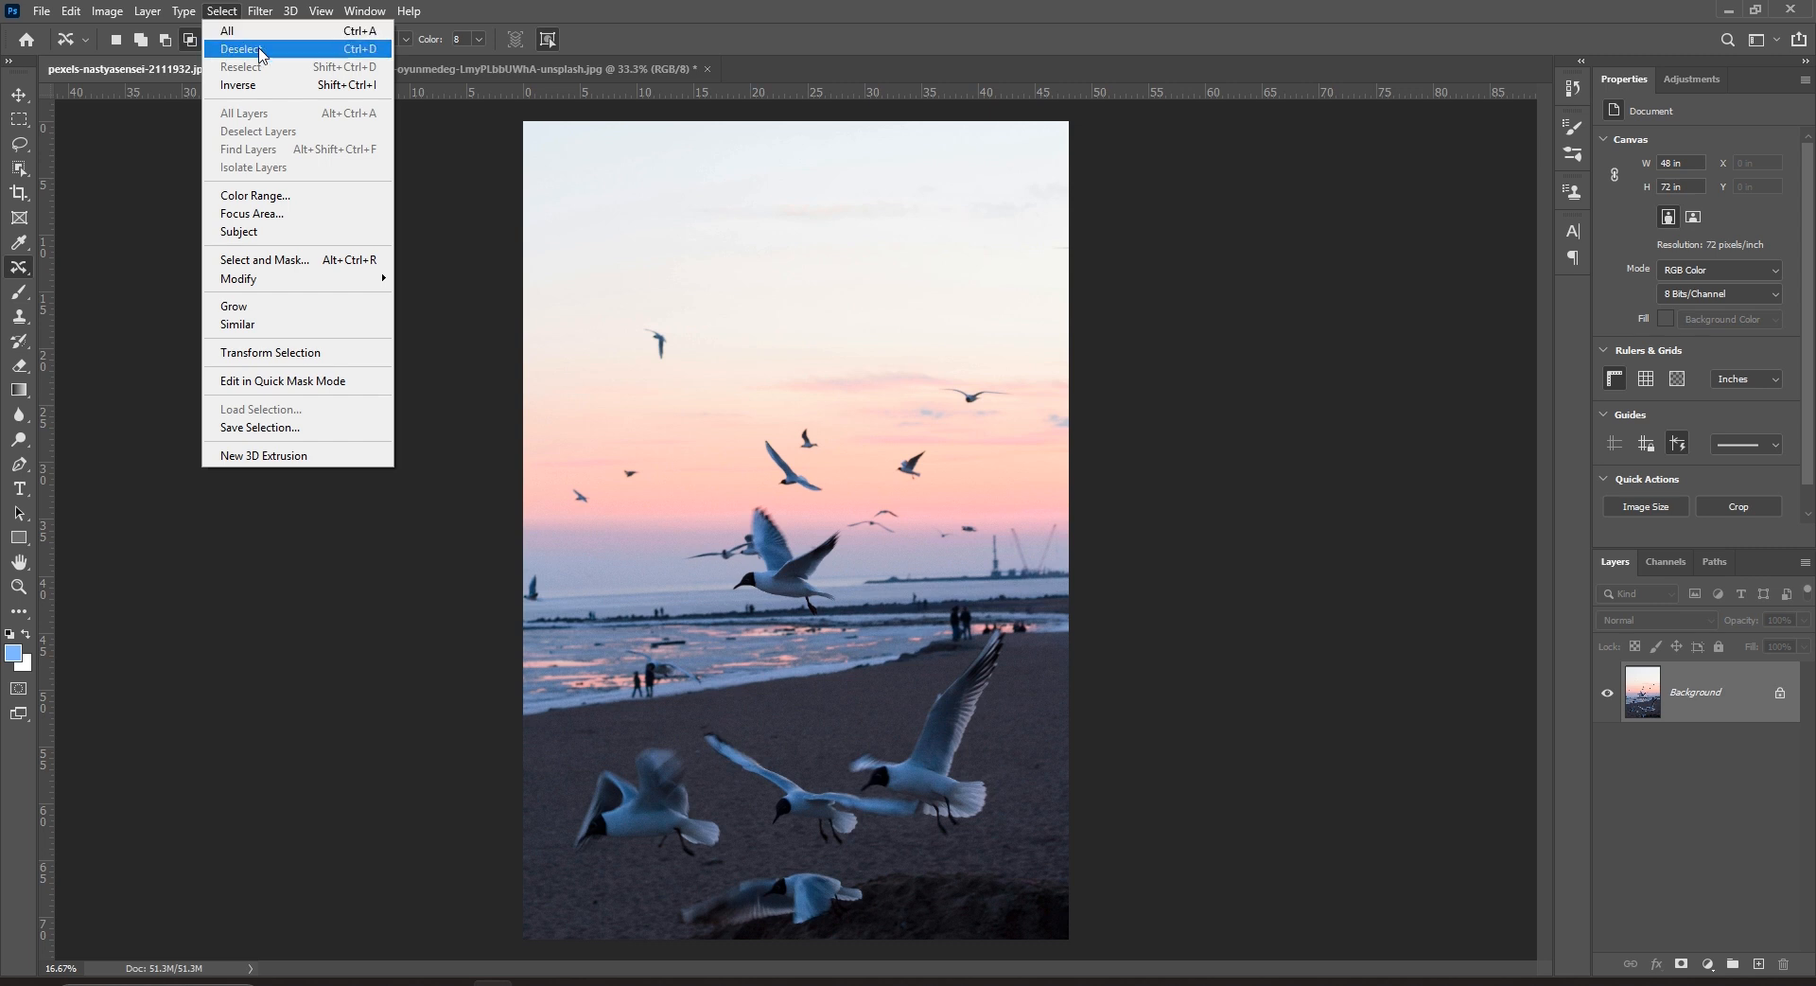
left_click(260, 50)
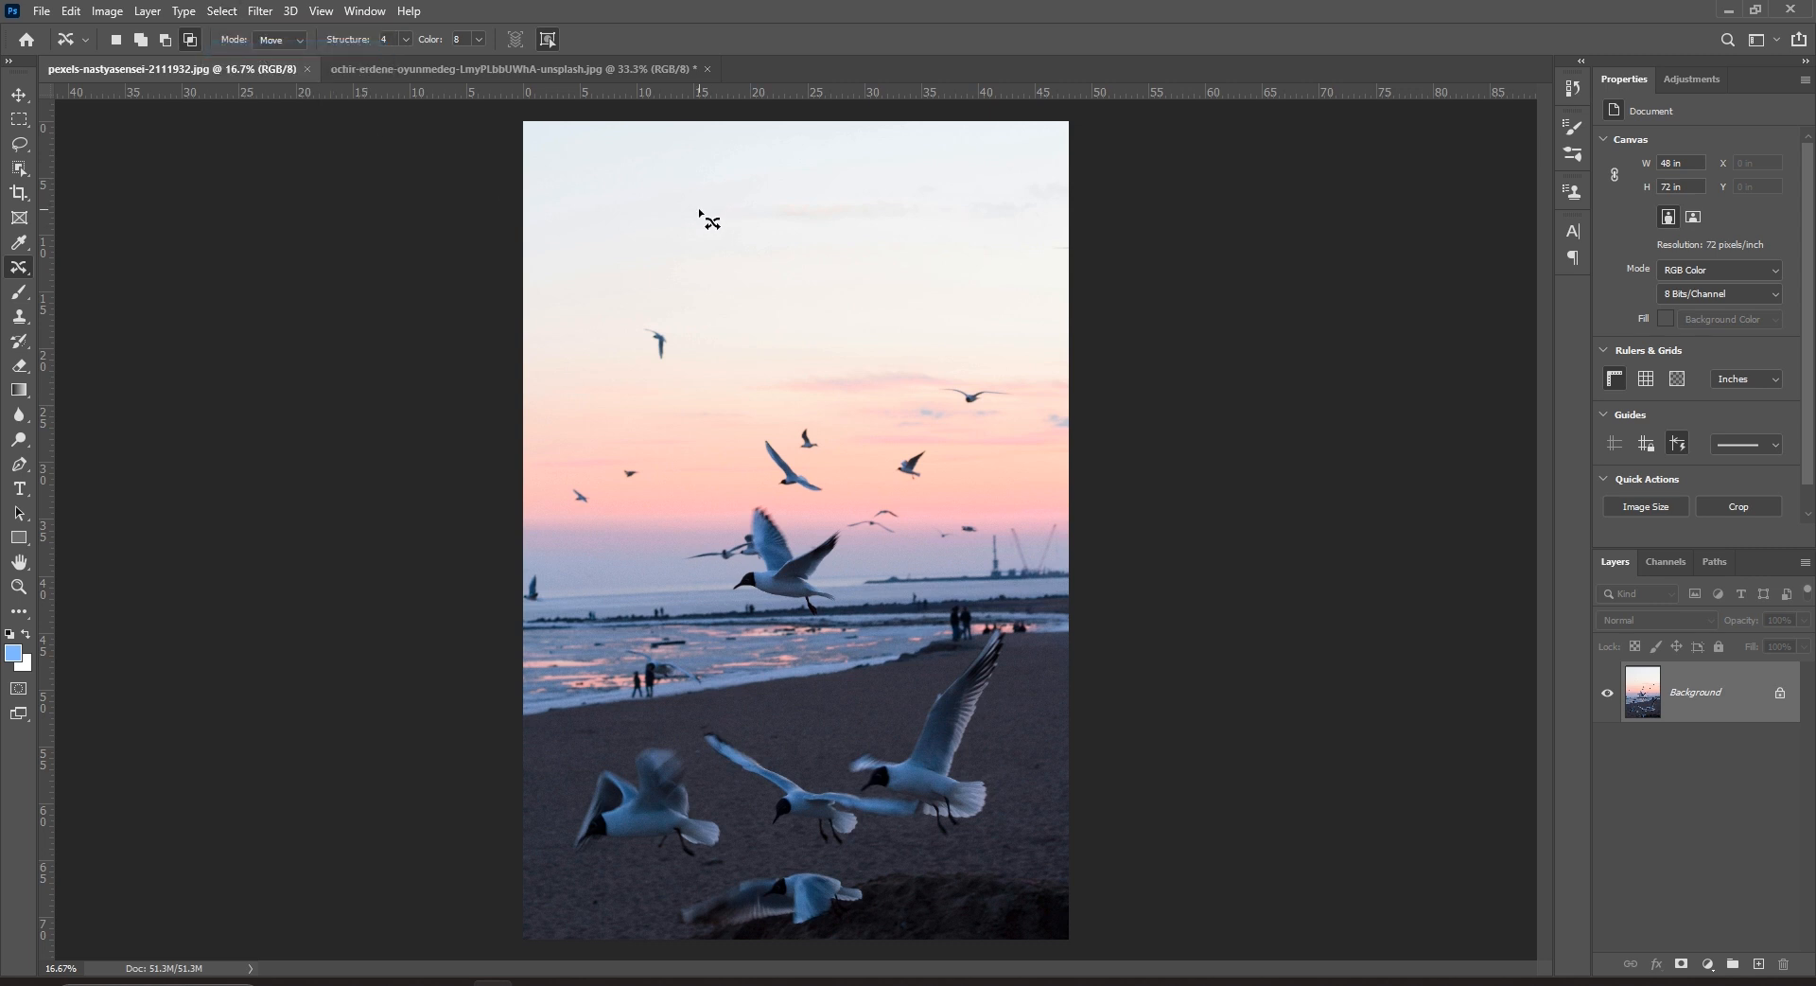
Step: Configure the tool to add to the selection in Move mode, with Structure 1 and Color 0
left_click(141, 41)
left_click(297, 41)
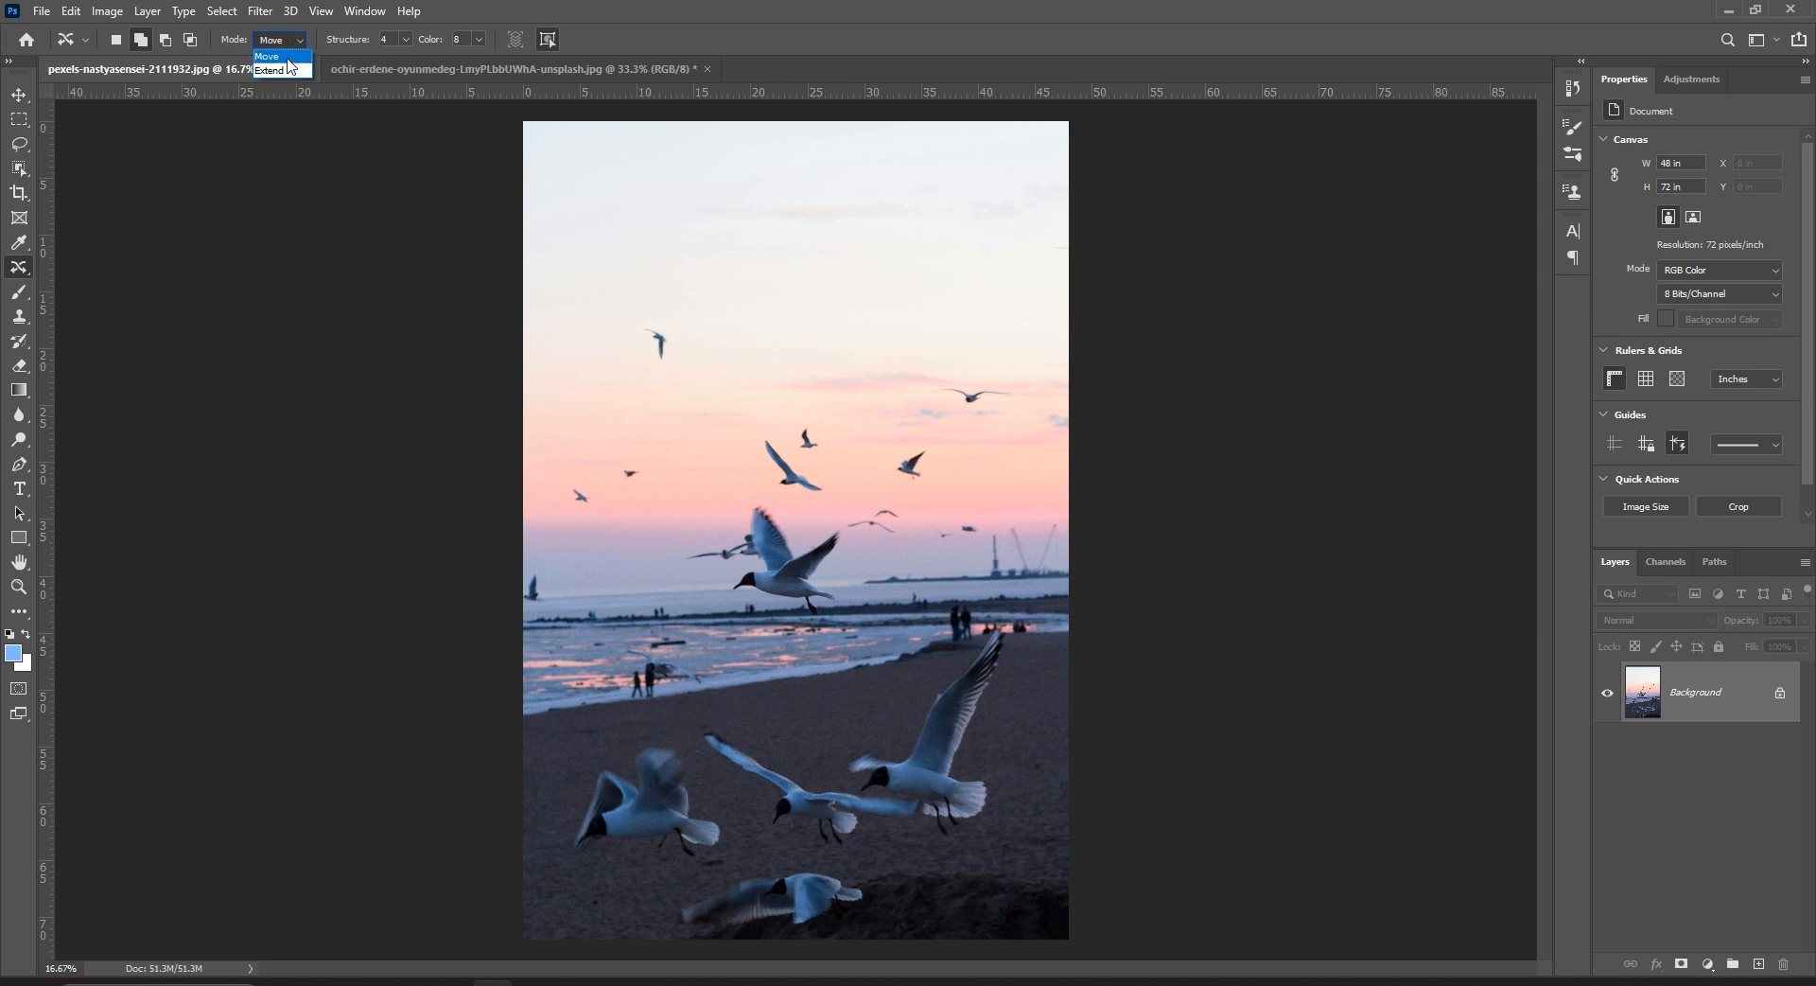
left_click(287, 59)
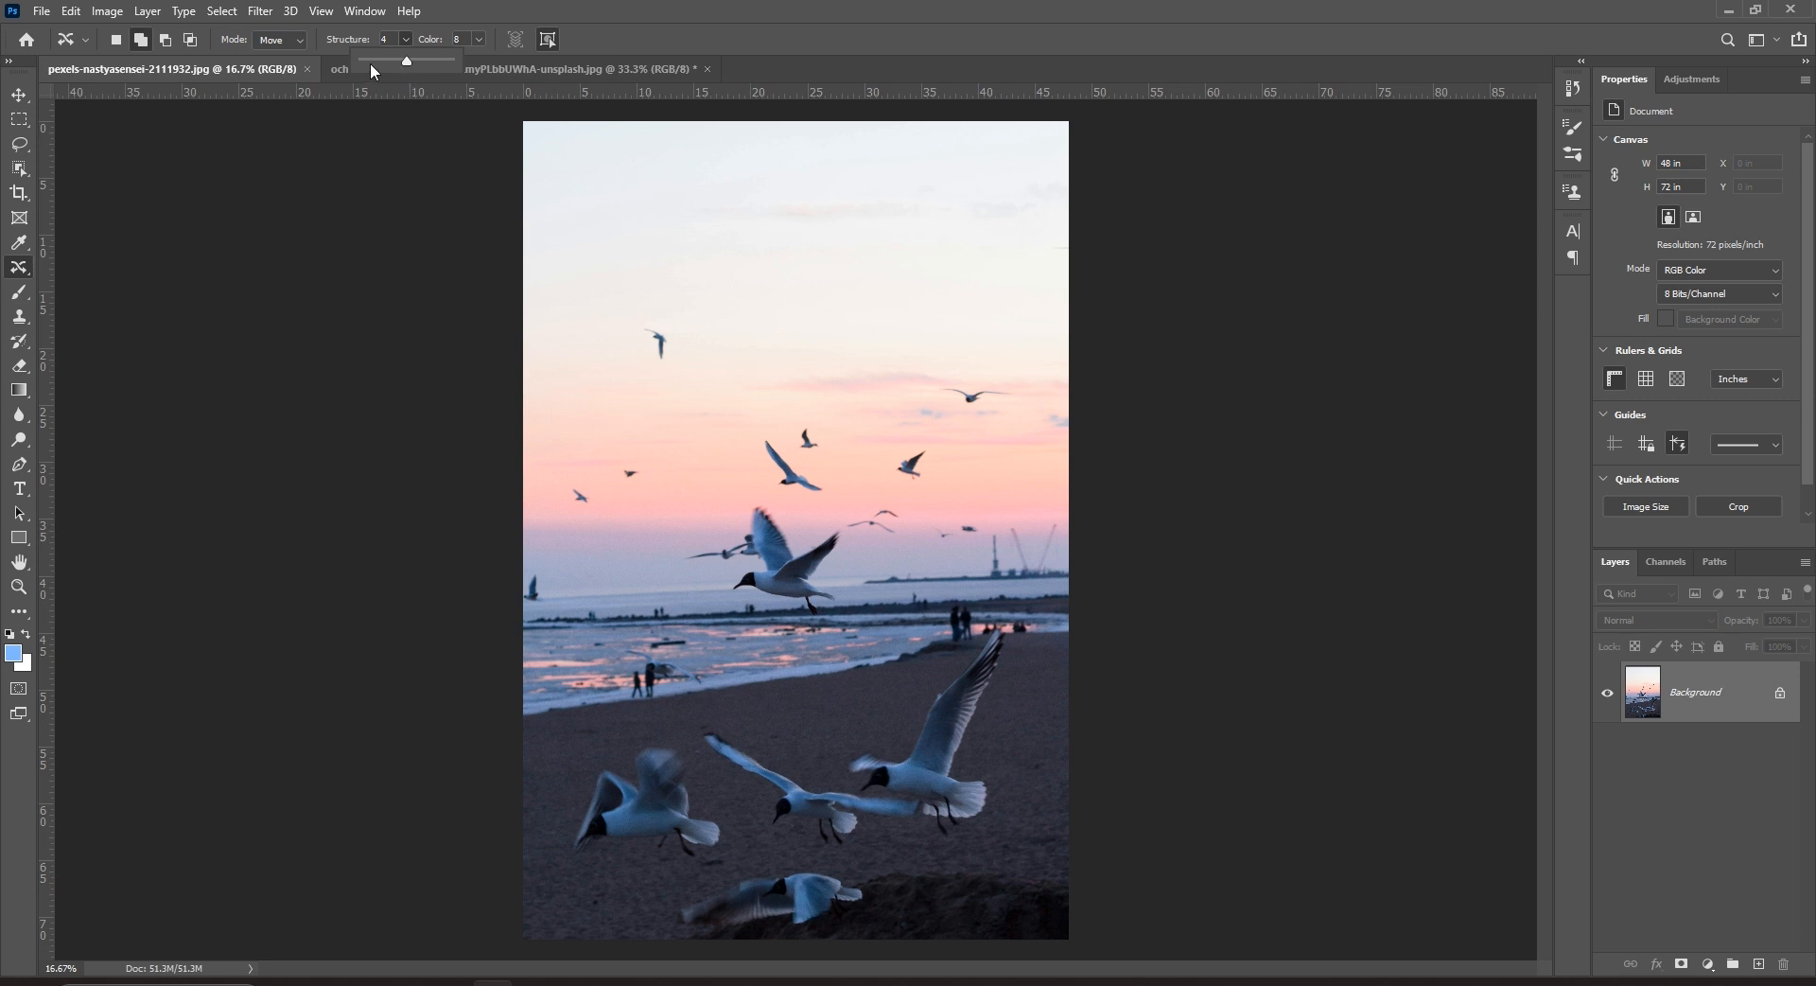
left_click_drag(397, 61, 333, 63)
left_click(478, 39)
left_click_drag(516, 66, 302, 61)
left_click(482, 6)
Step: Draw a freehand selection closely around the spread-winged gull just above the large central gull
key("ctrl+plus")
key("ctrl+plus")
key("ctrl+plus")
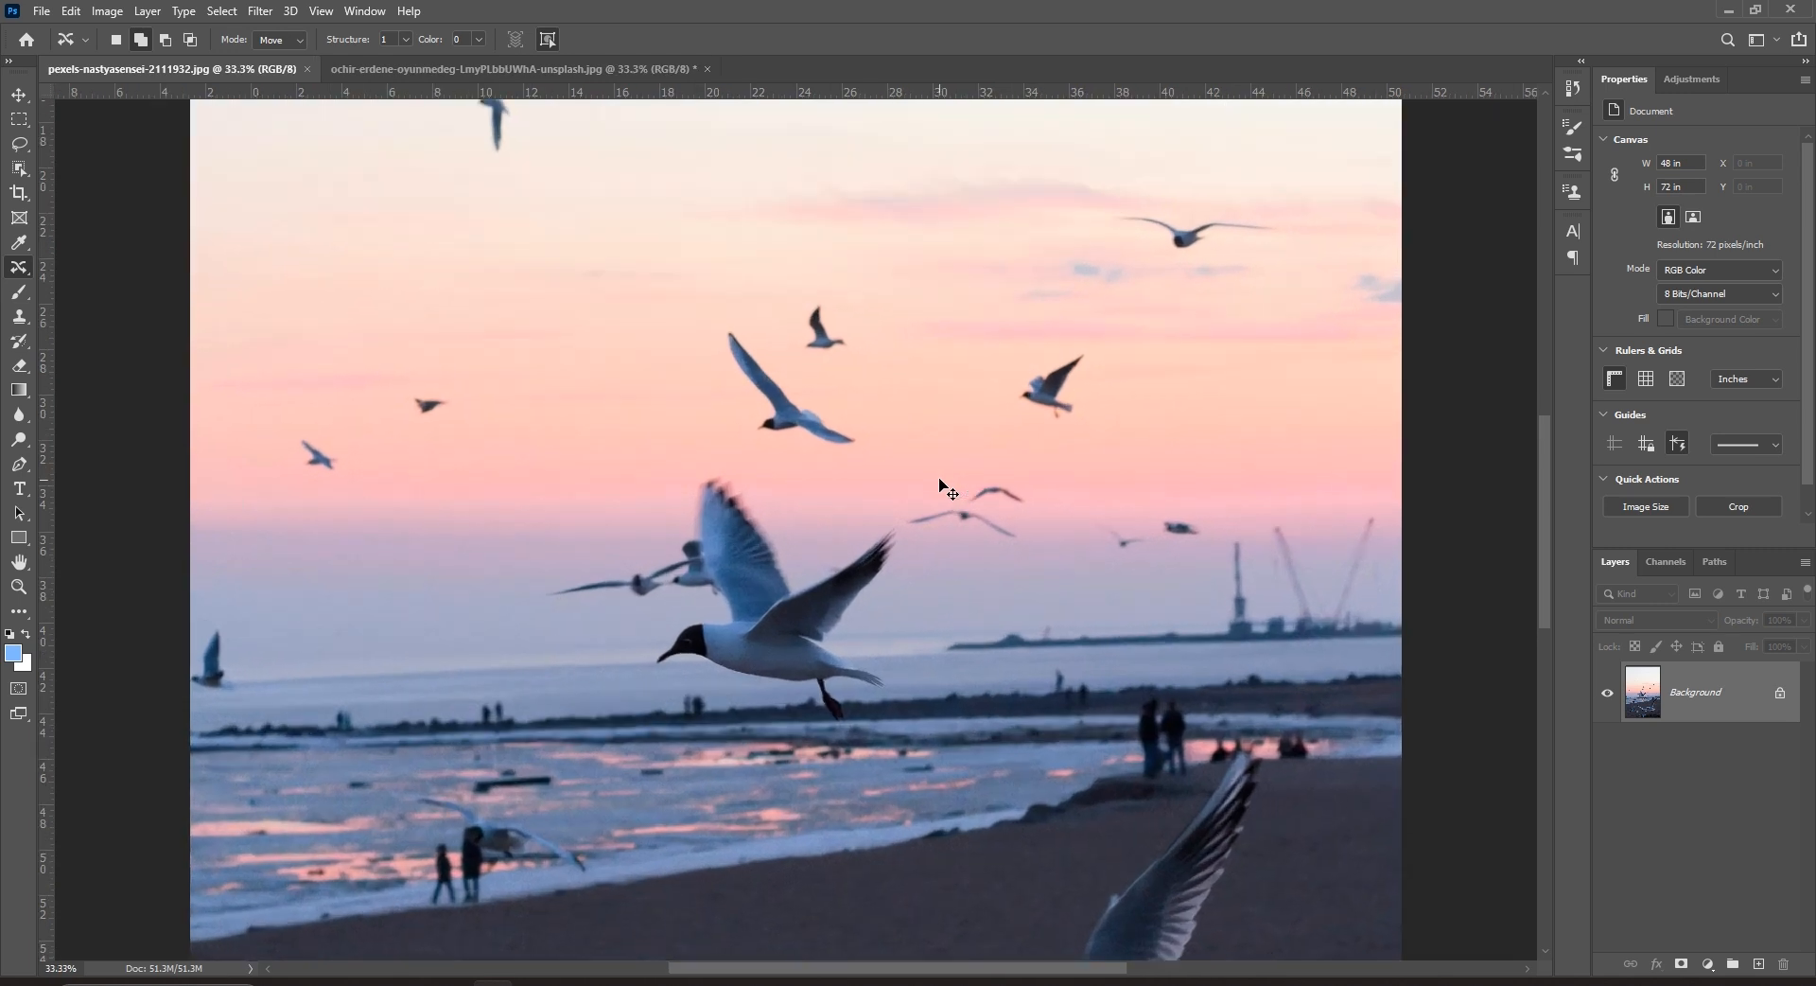
left_click_drag(806, 355, 783, 594)
key("ctrl+plus")
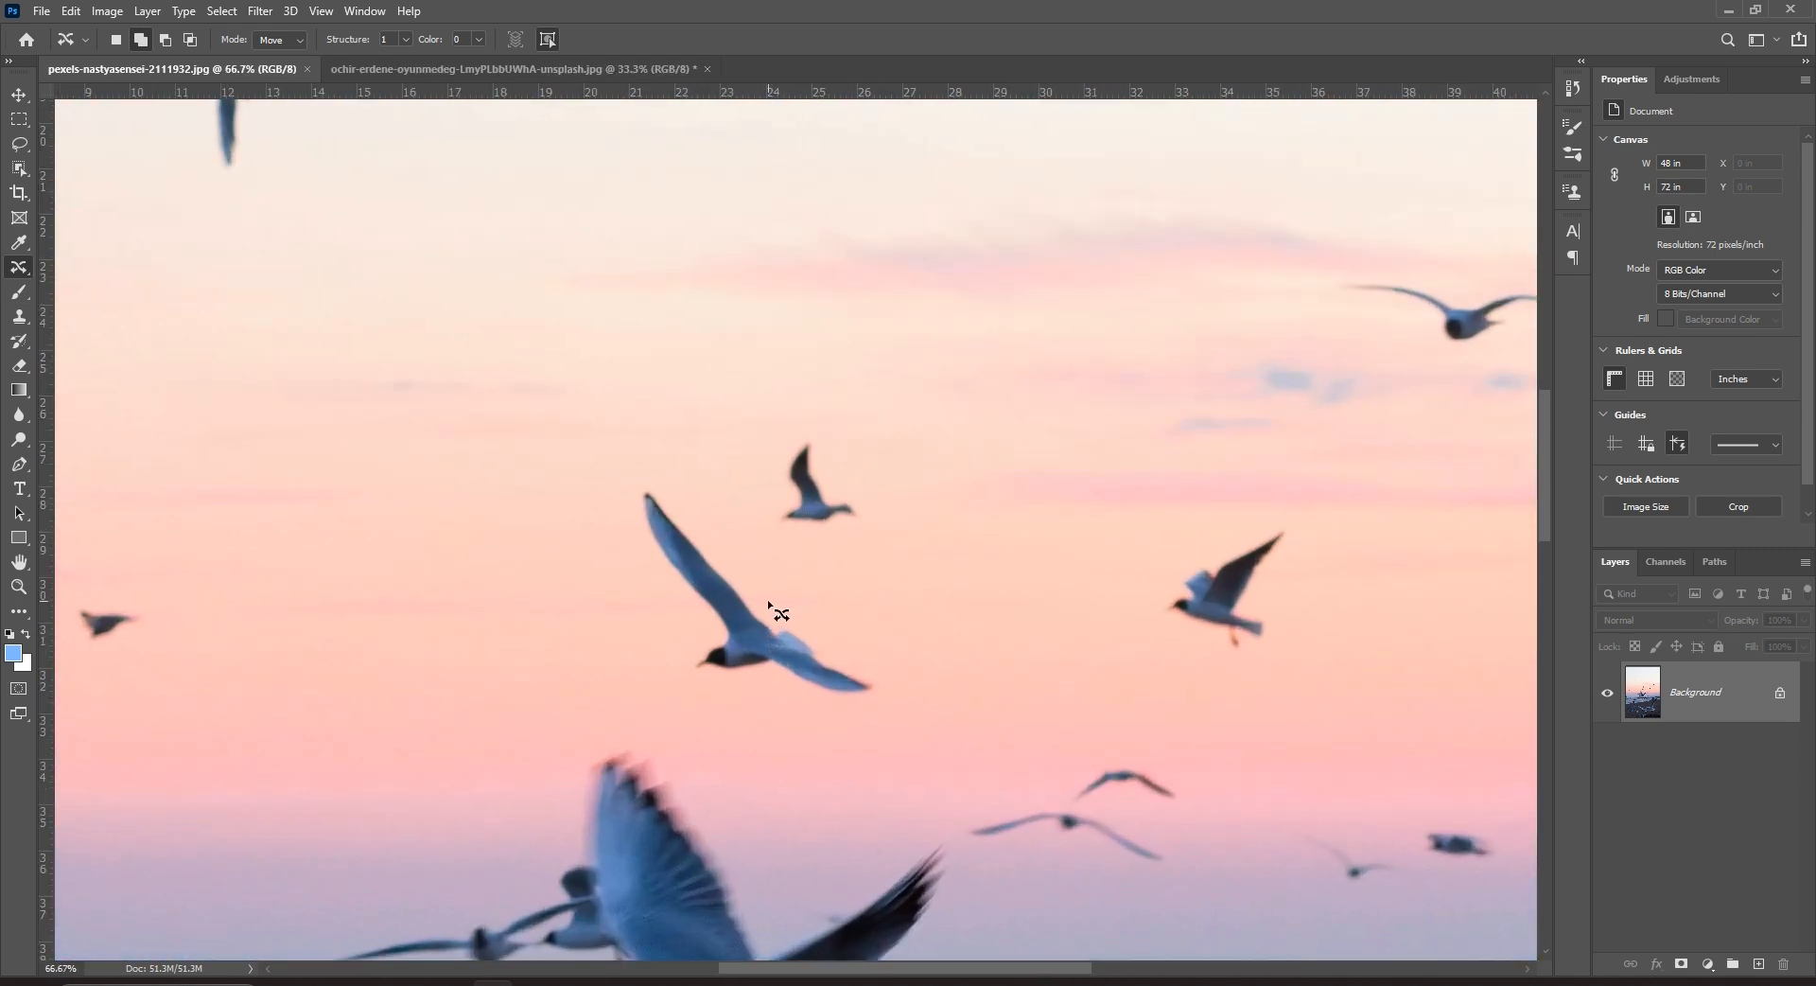
mouse_move(881, 715)
left_mouse_down()
mouse_move(669, 684)
mouse_move(688, 628)
left_mouse_up()
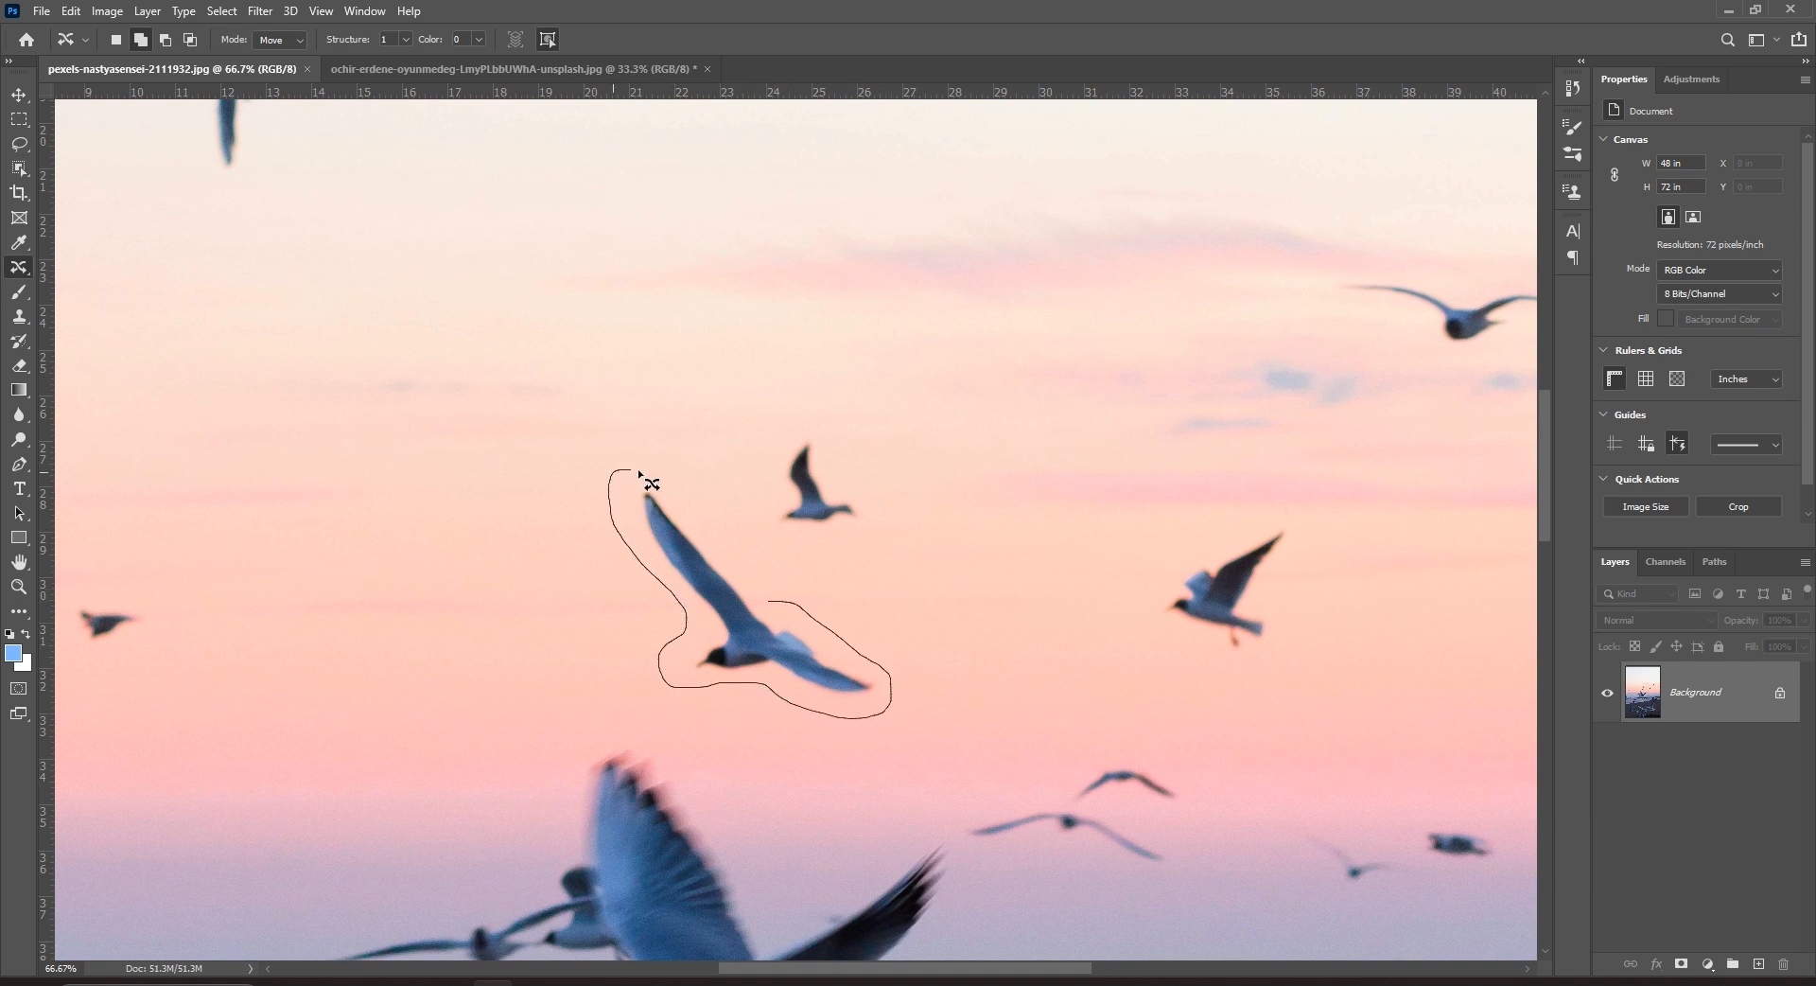
left_click_drag(764, 602, 764, 603)
Step: Try moving the selected gull to the upper sky with Structure 1 and Color 0, and undo the move
key("ctrl+minus")
key("ctrl+minus")
key("ctrl+minus")
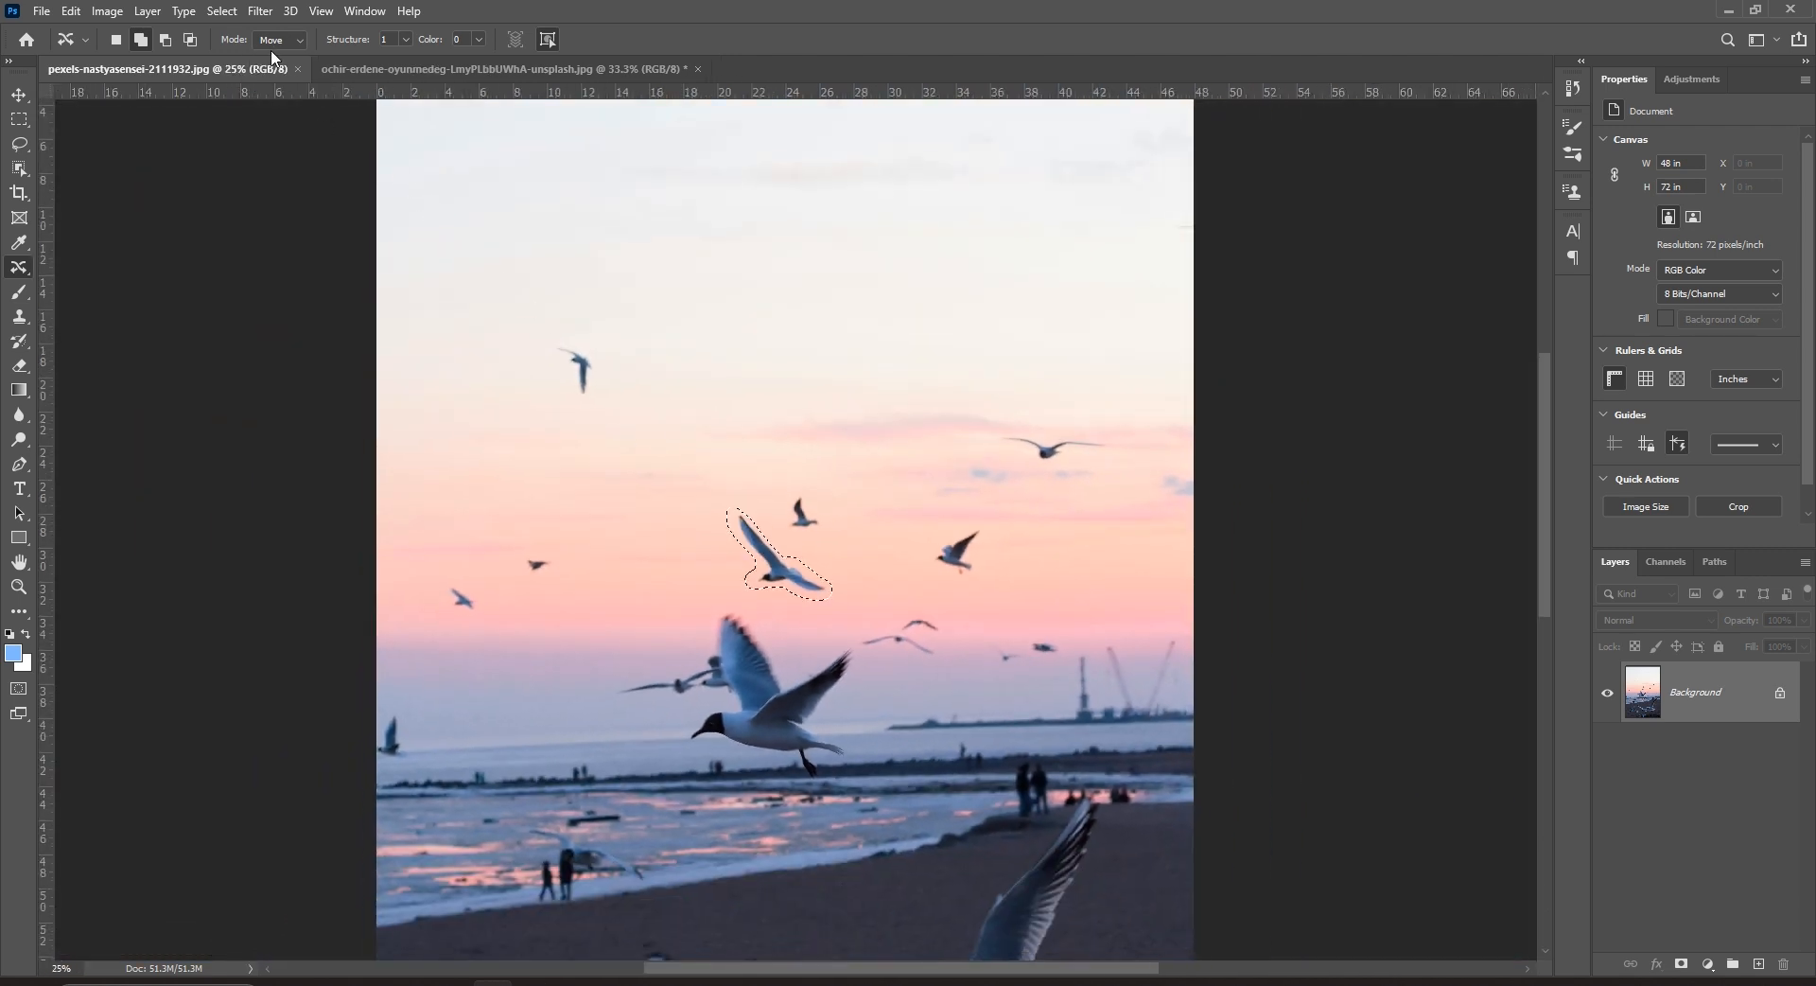
scroll(653, 284, "up", 3)
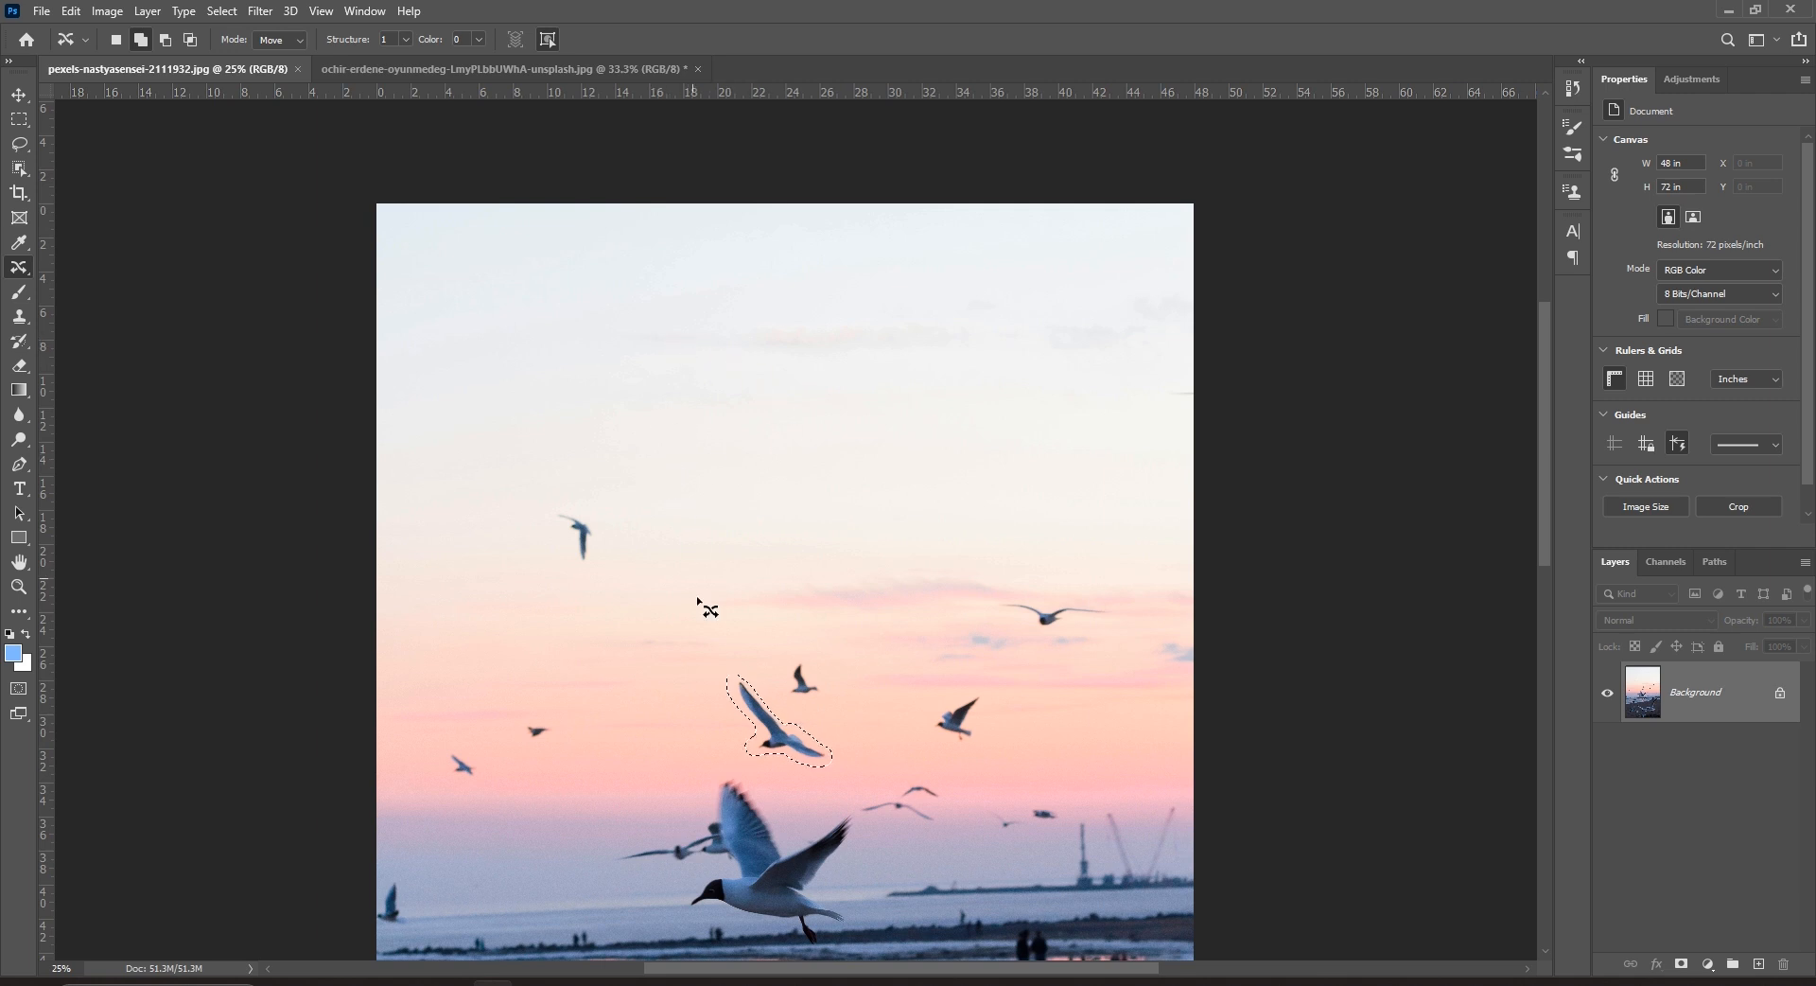
left_click_drag(776, 747, 660, 327)
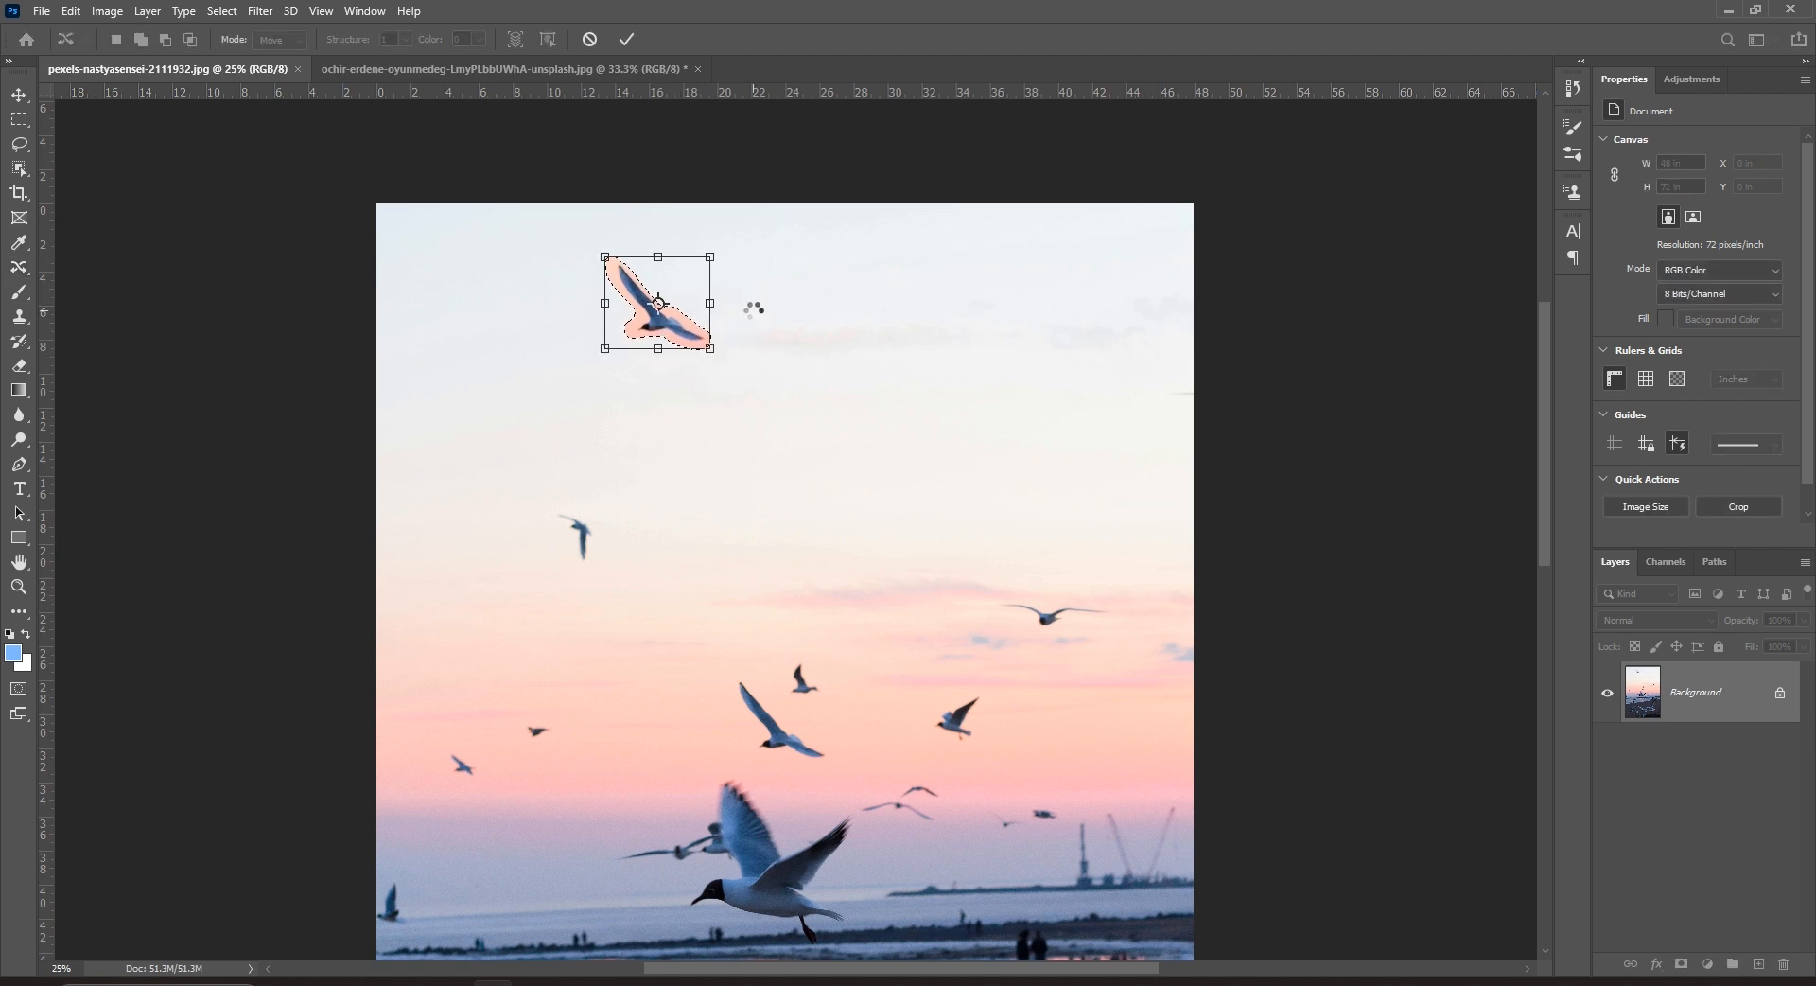
key("Return")
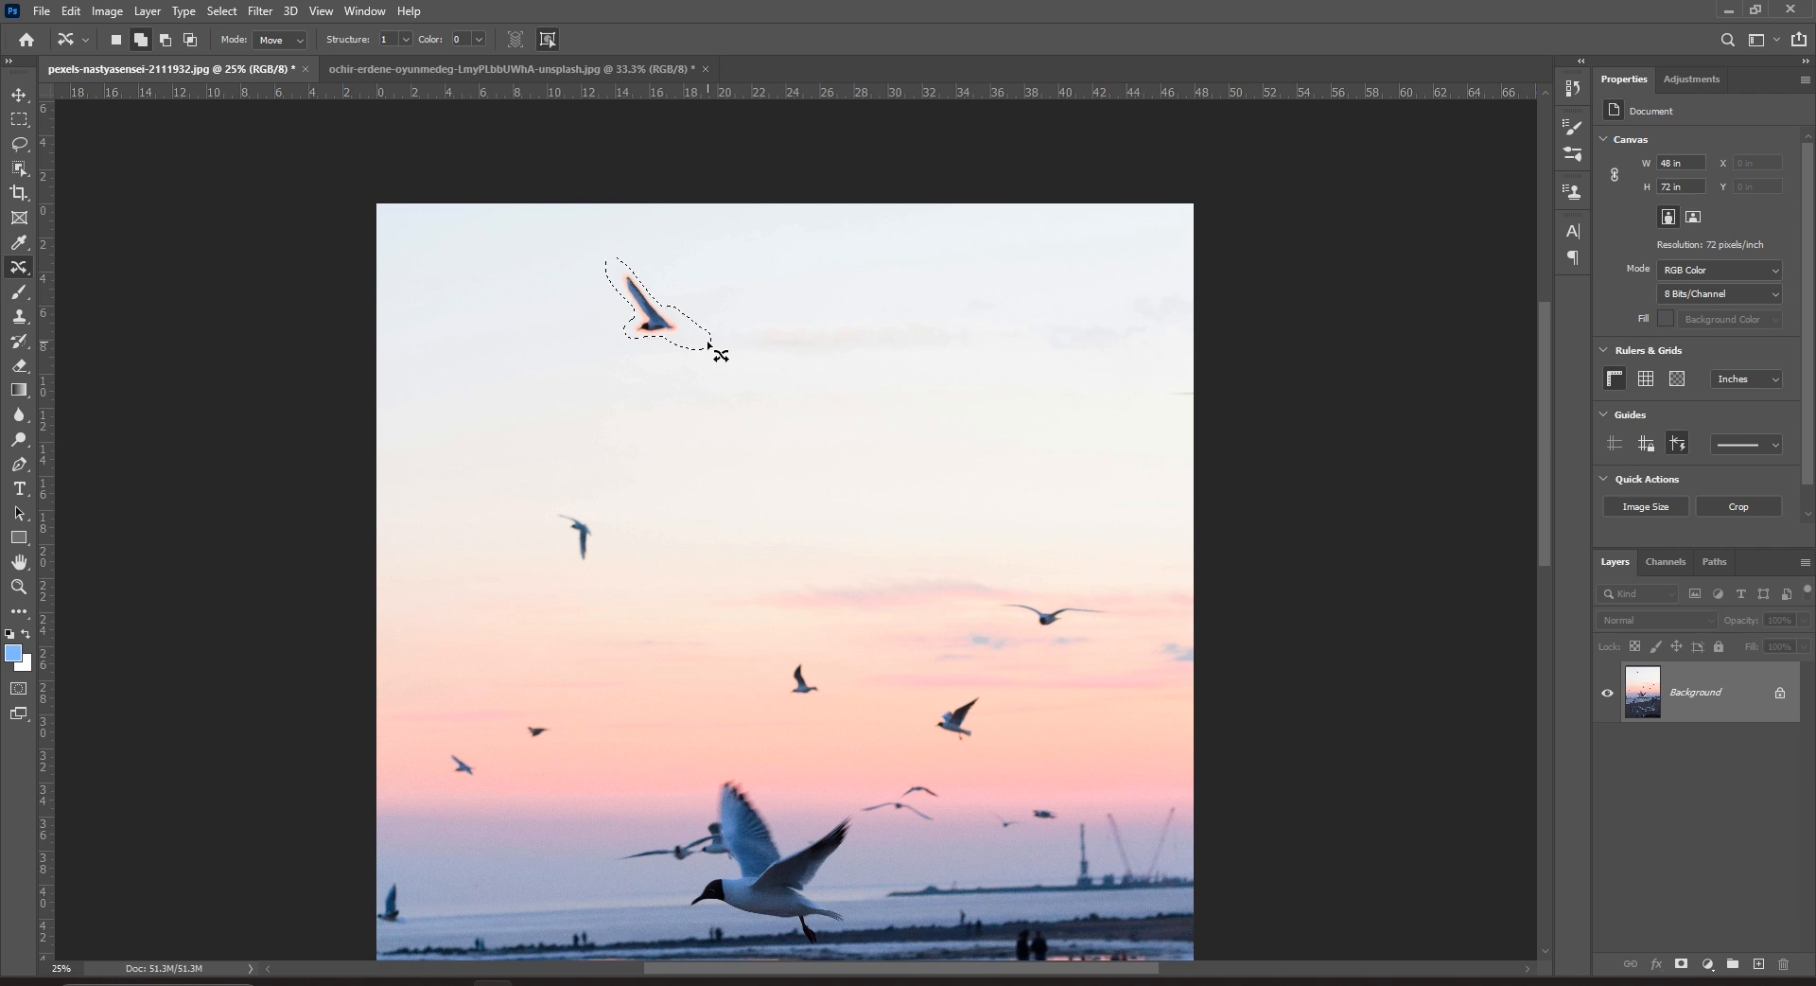
key("ctrl+z")
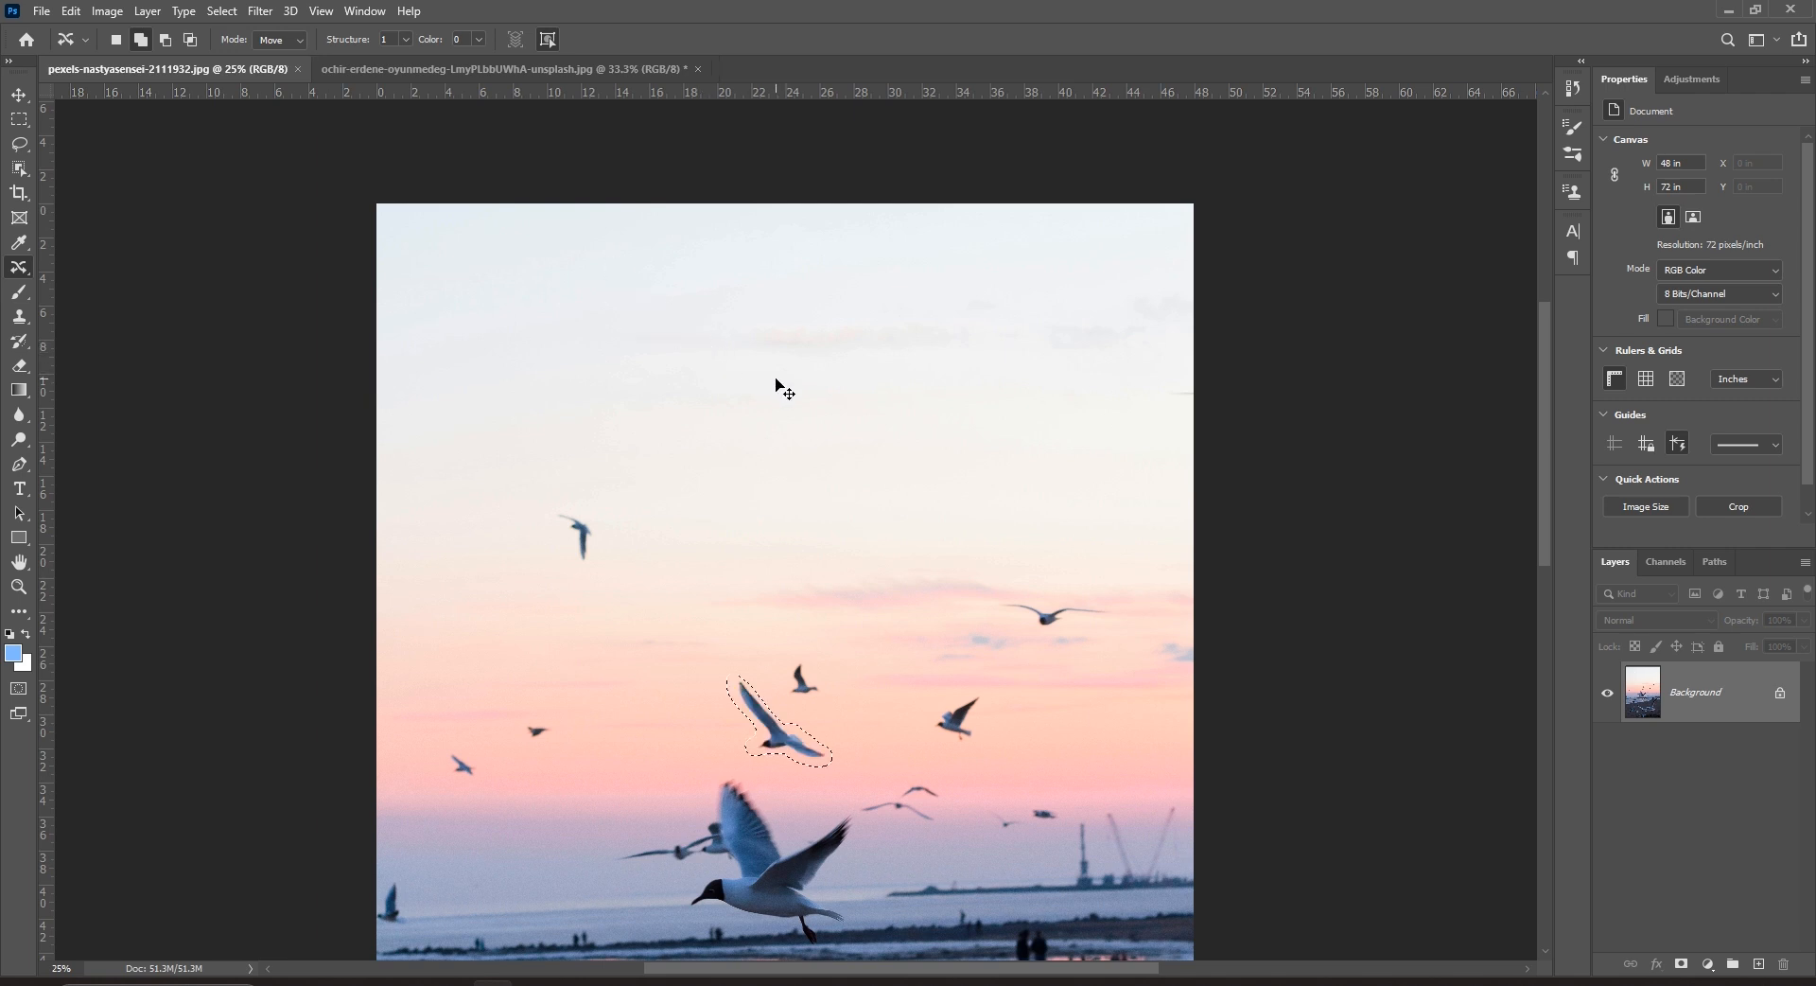
Step: Set the tool's Structure to 4
left_click(404, 38)
left_click_drag(438, 60, 454, 60)
left_click(706, 712)
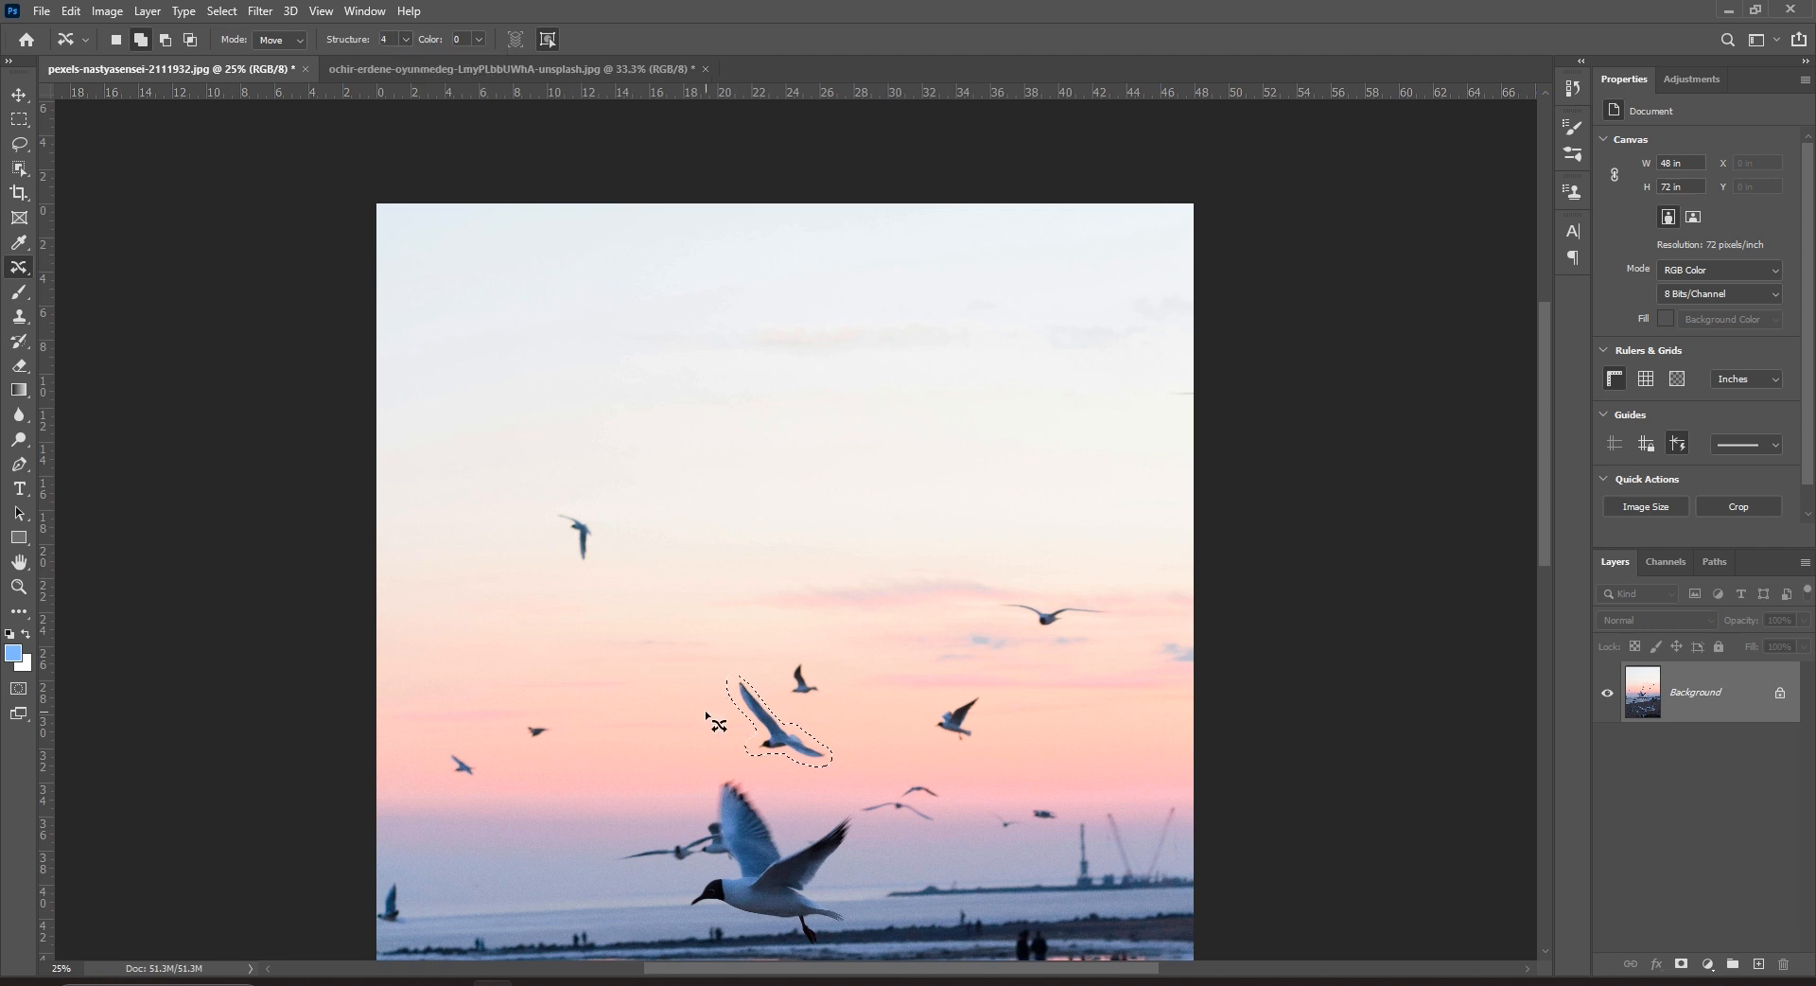
Step: Try moving the selected gull to the upper sky with Structure 4 and Color 0, and undo the move
left_click_drag(784, 754, 662, 350)
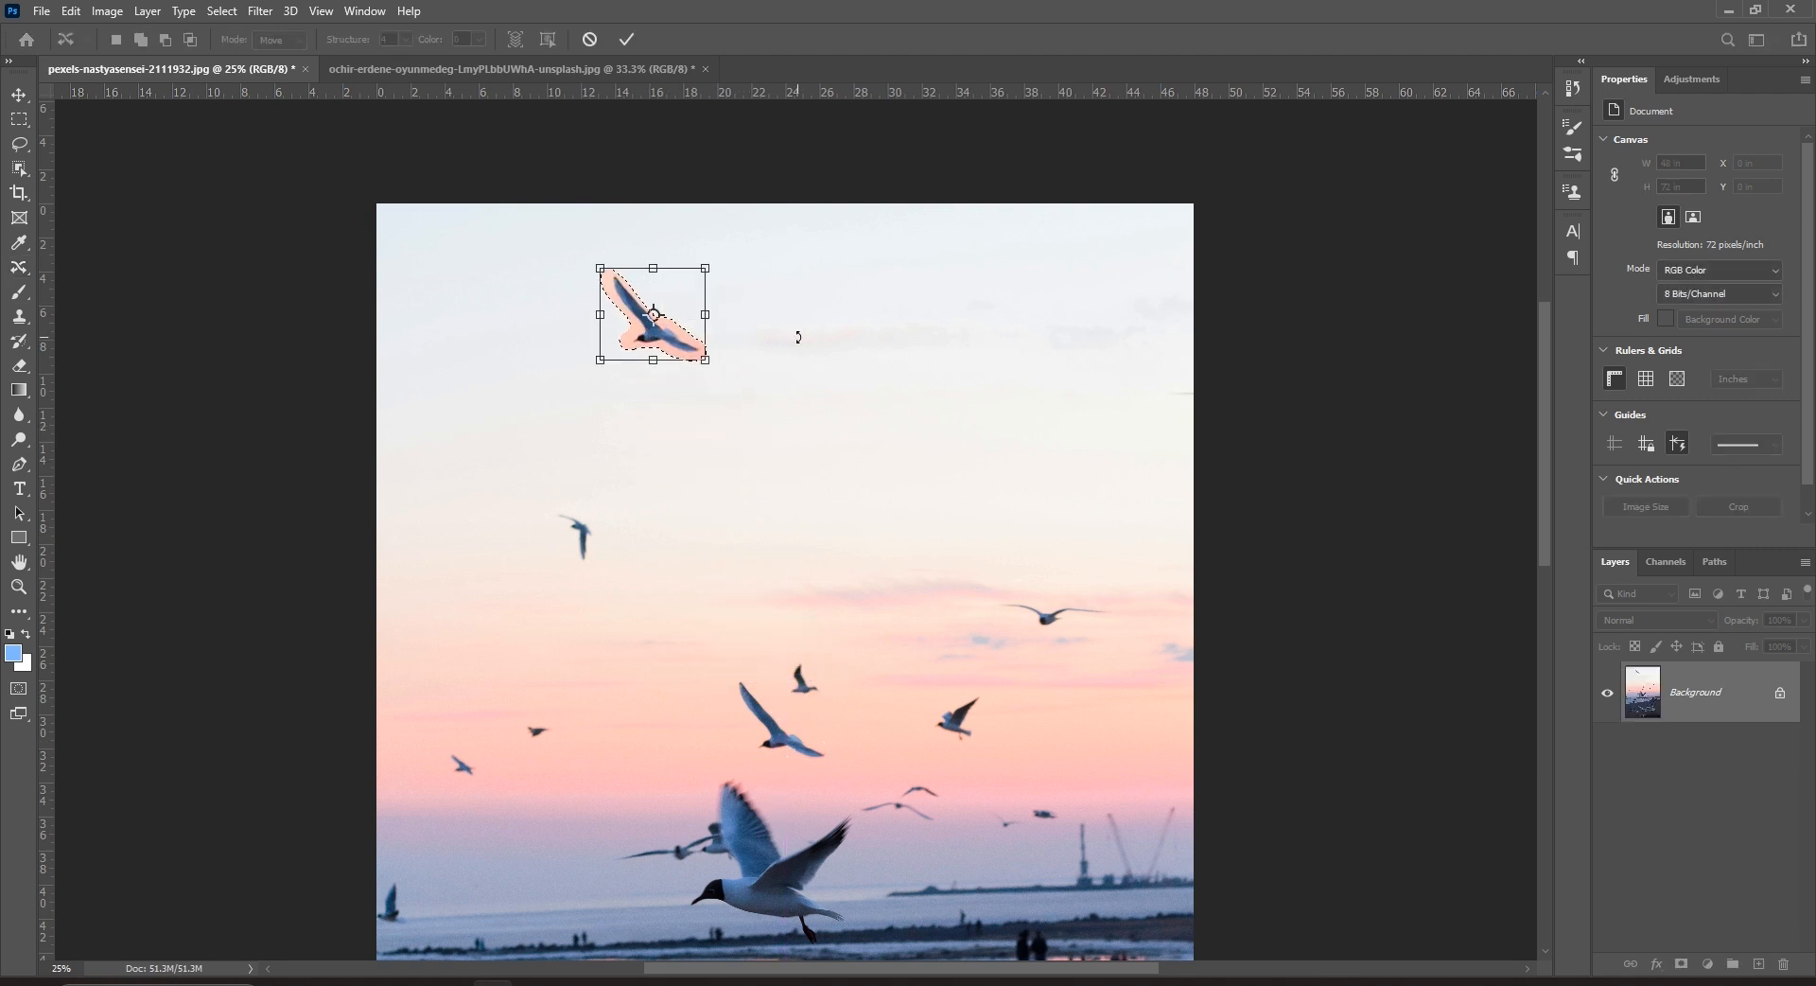
left_click(626, 39)
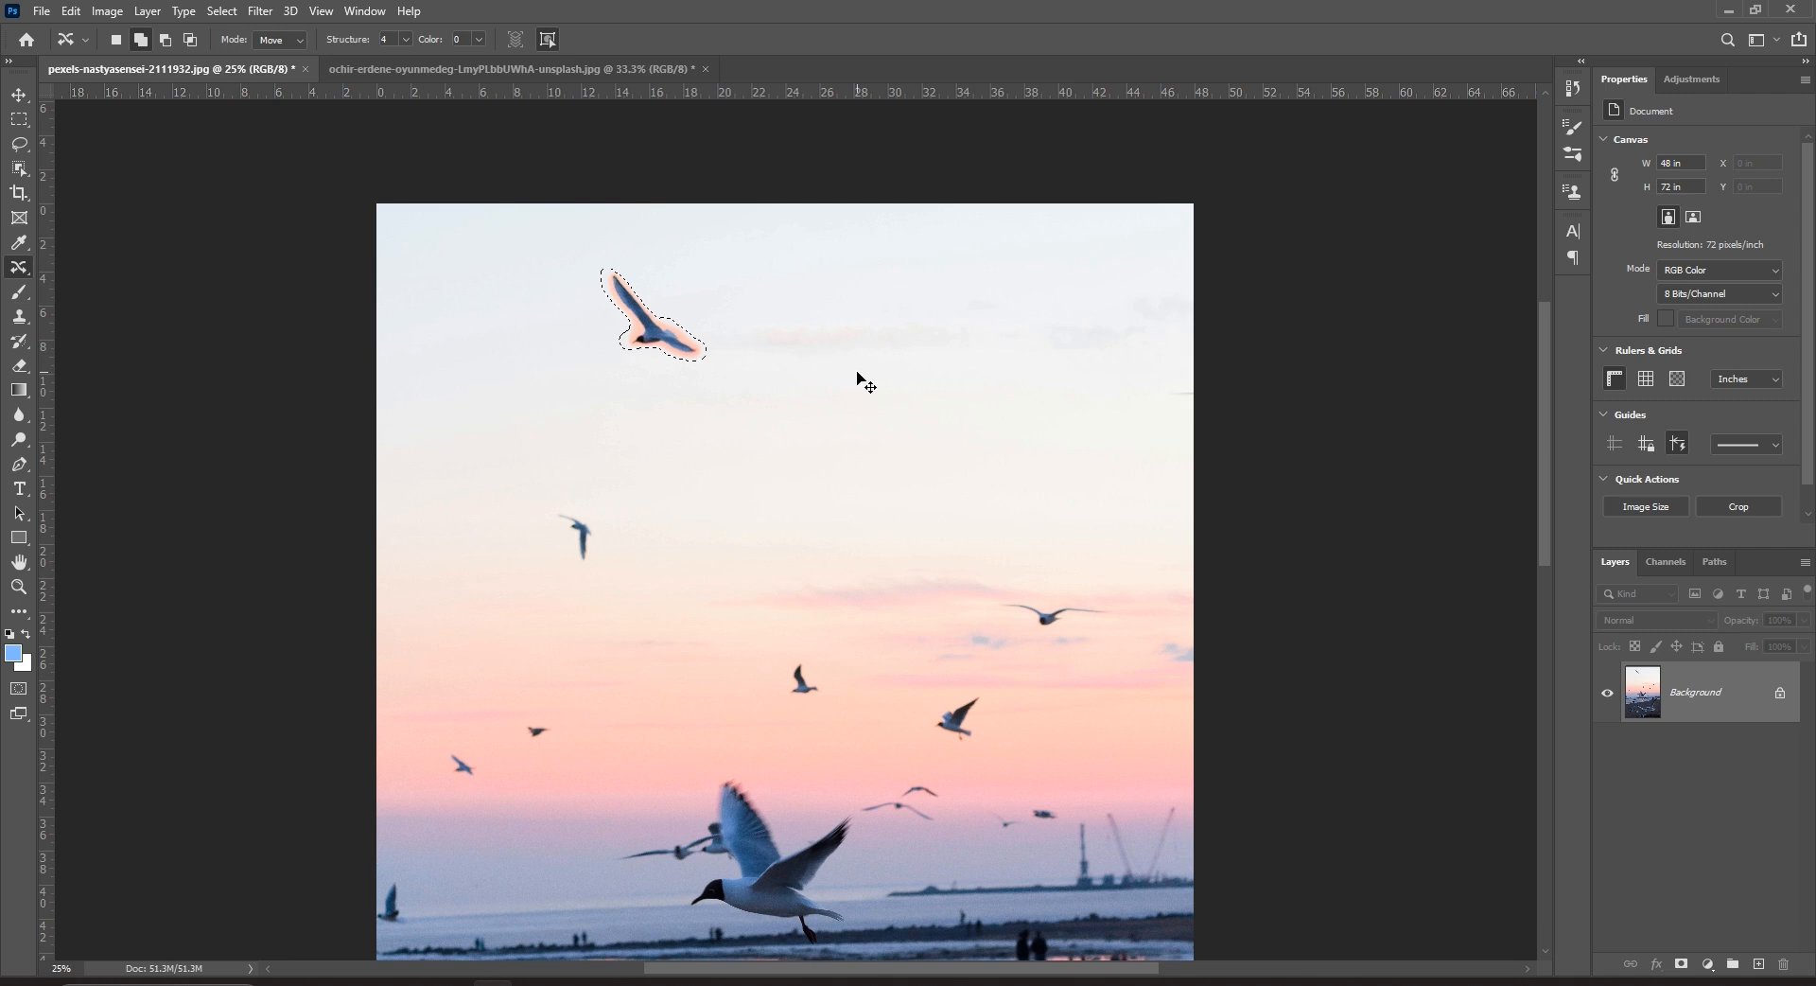
key("ctrl+z")
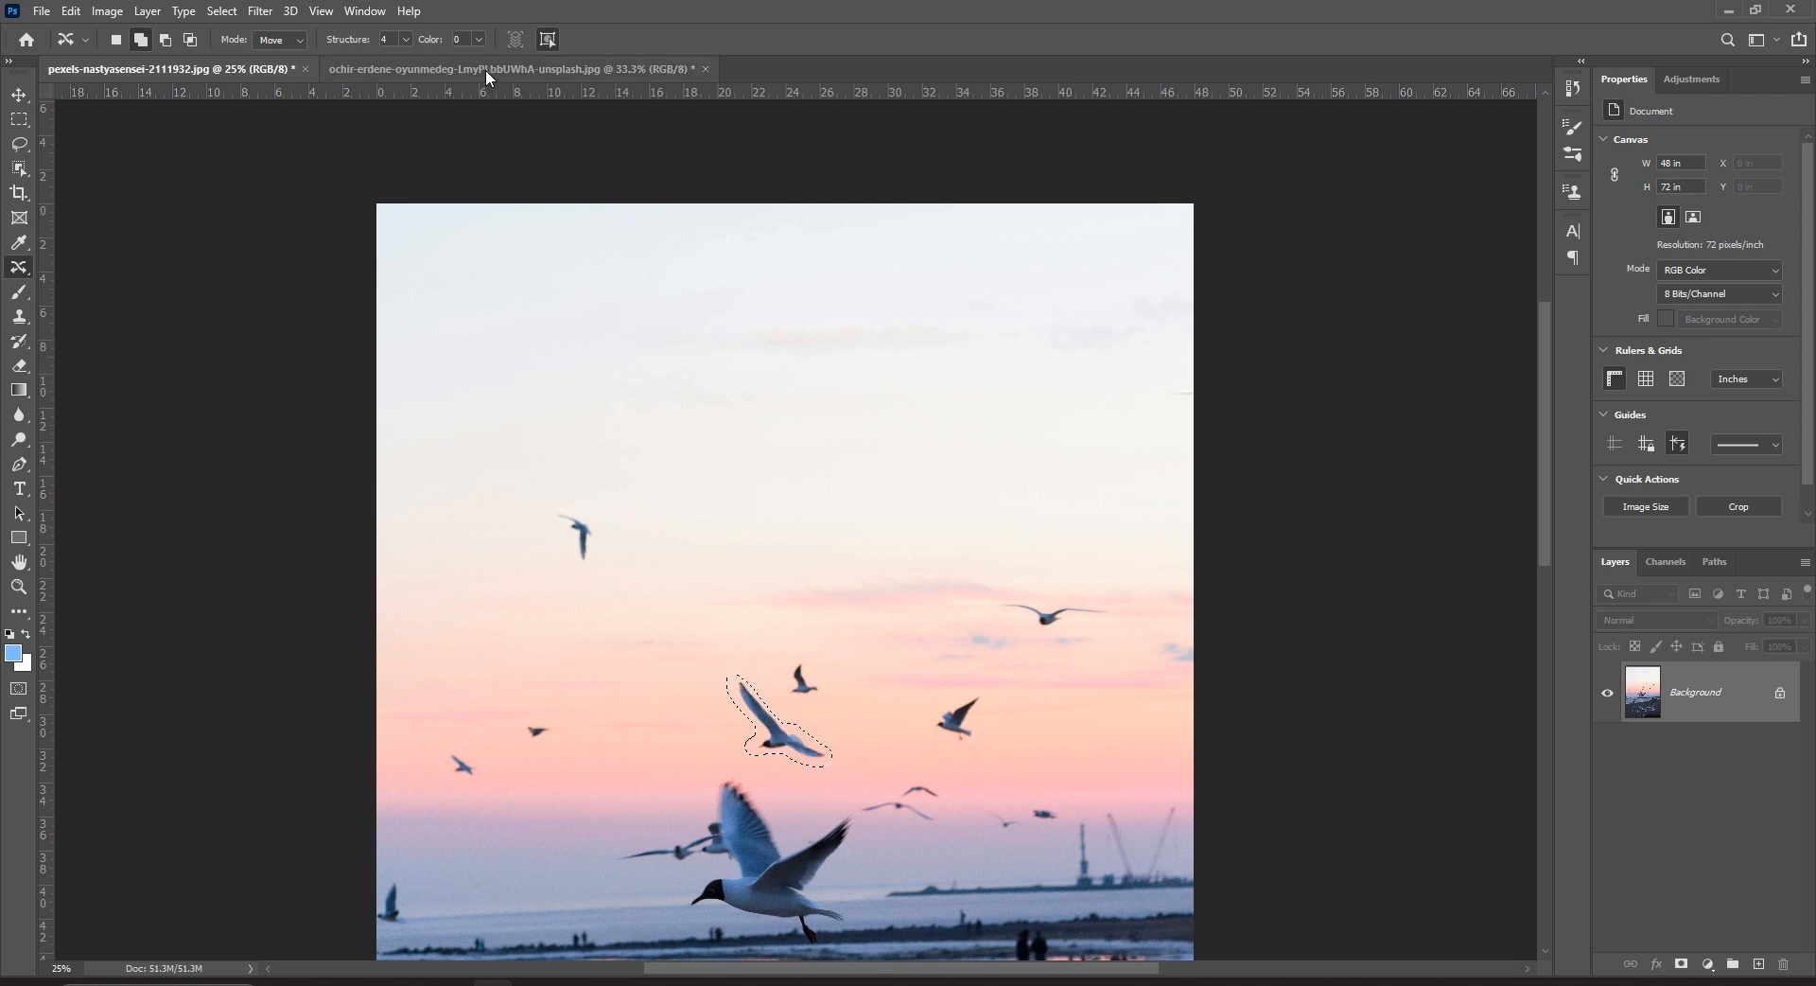
Step: Set Color to 8, try moving the selected gull to the upper sky, and undo the move
left_click_drag(479, 42, 500, 74)
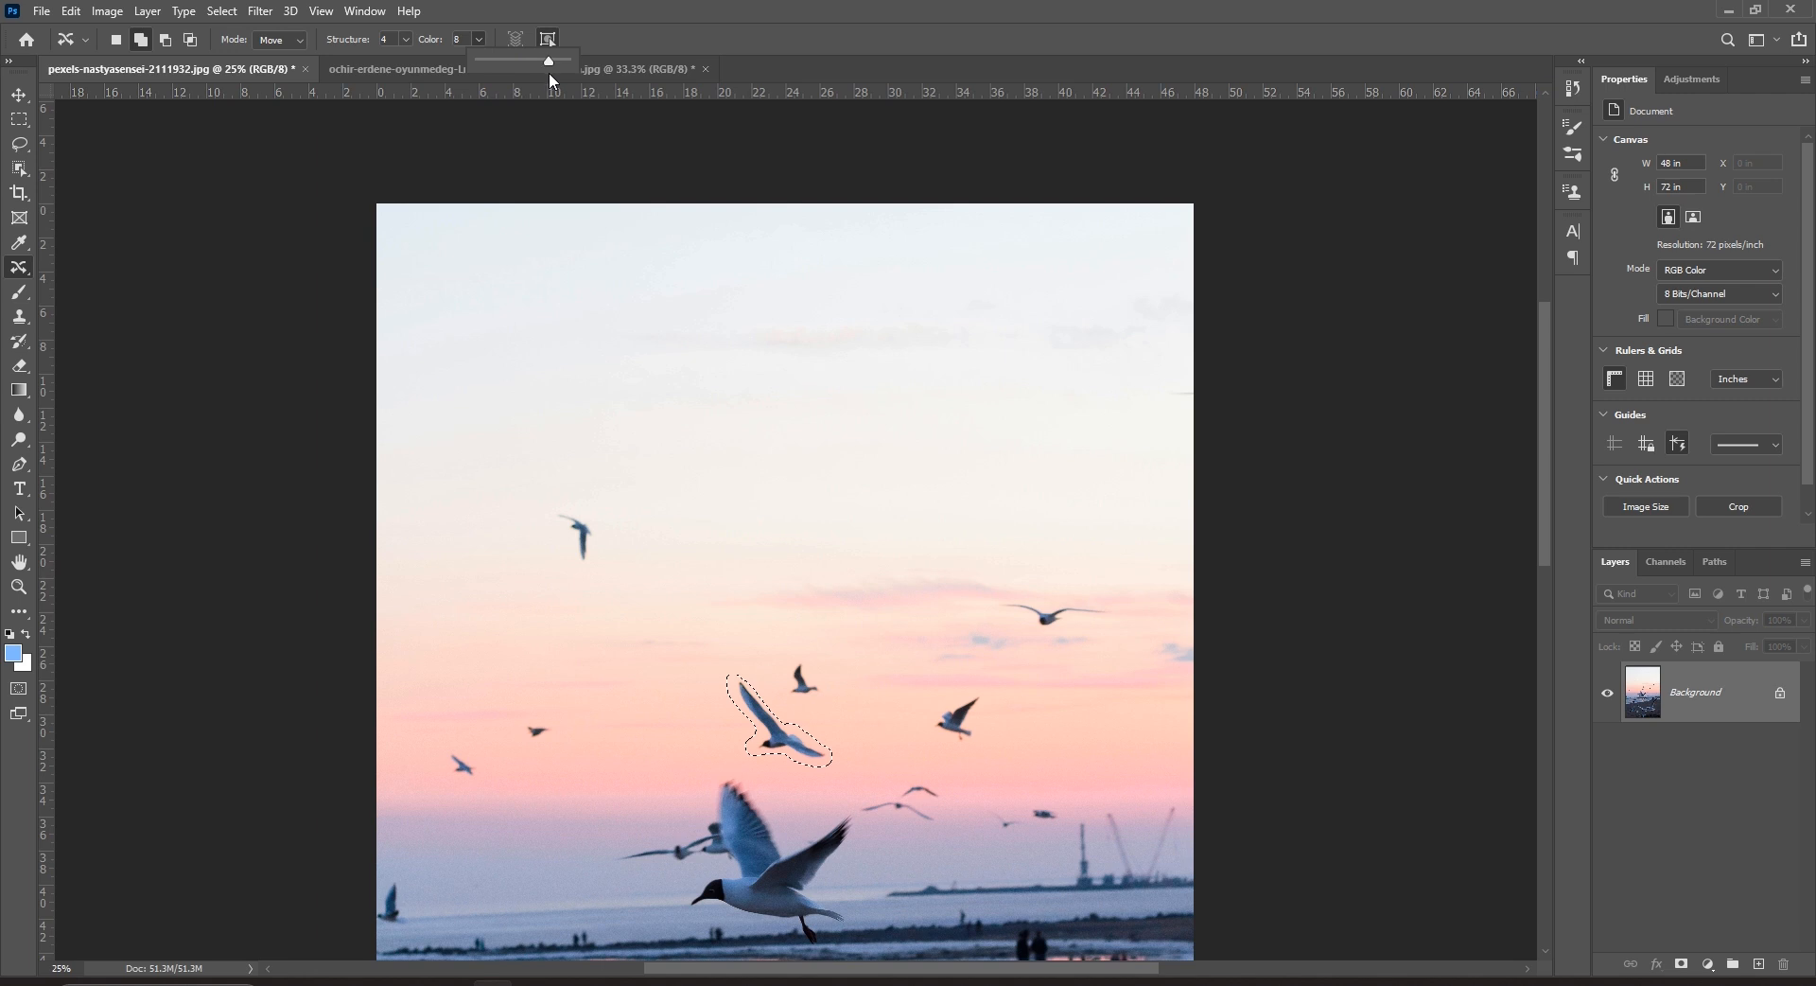
left_click_drag(793, 745, 707, 357)
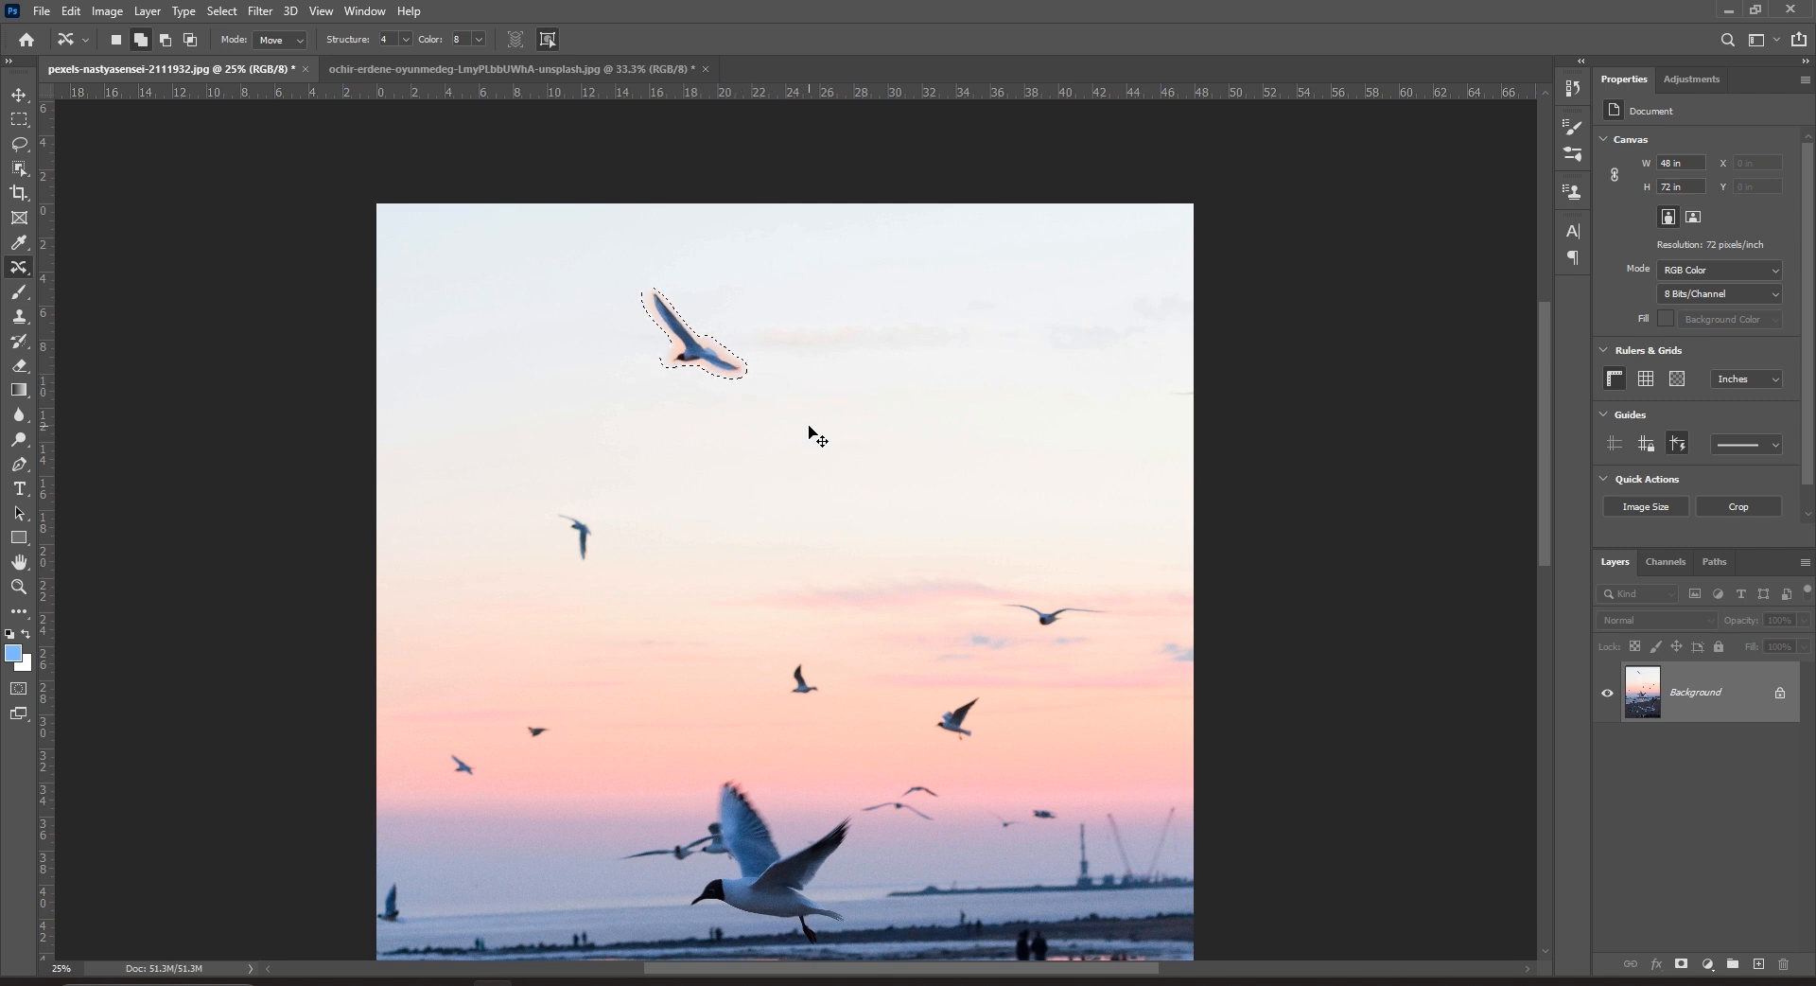
key("ctrl+z")
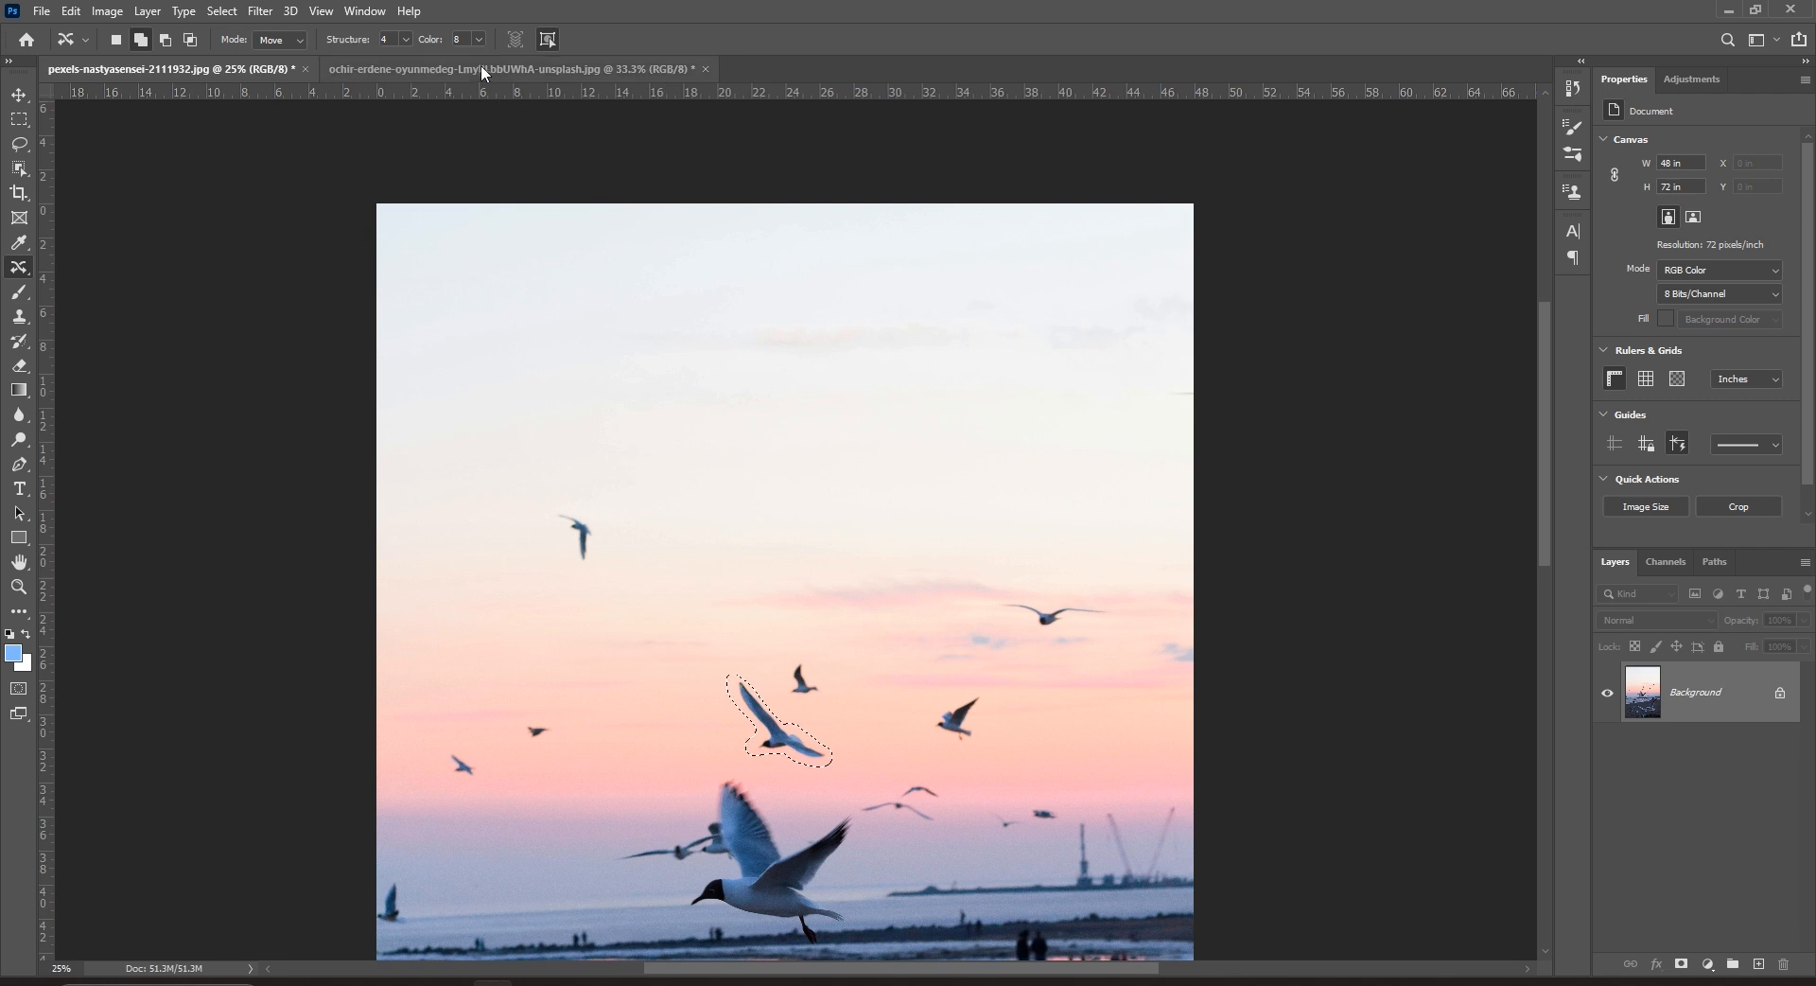
Step: With Color set to 10, move the selected gull to the upper sky and rotate it slightly counter-clockwise
left_click(479, 39)
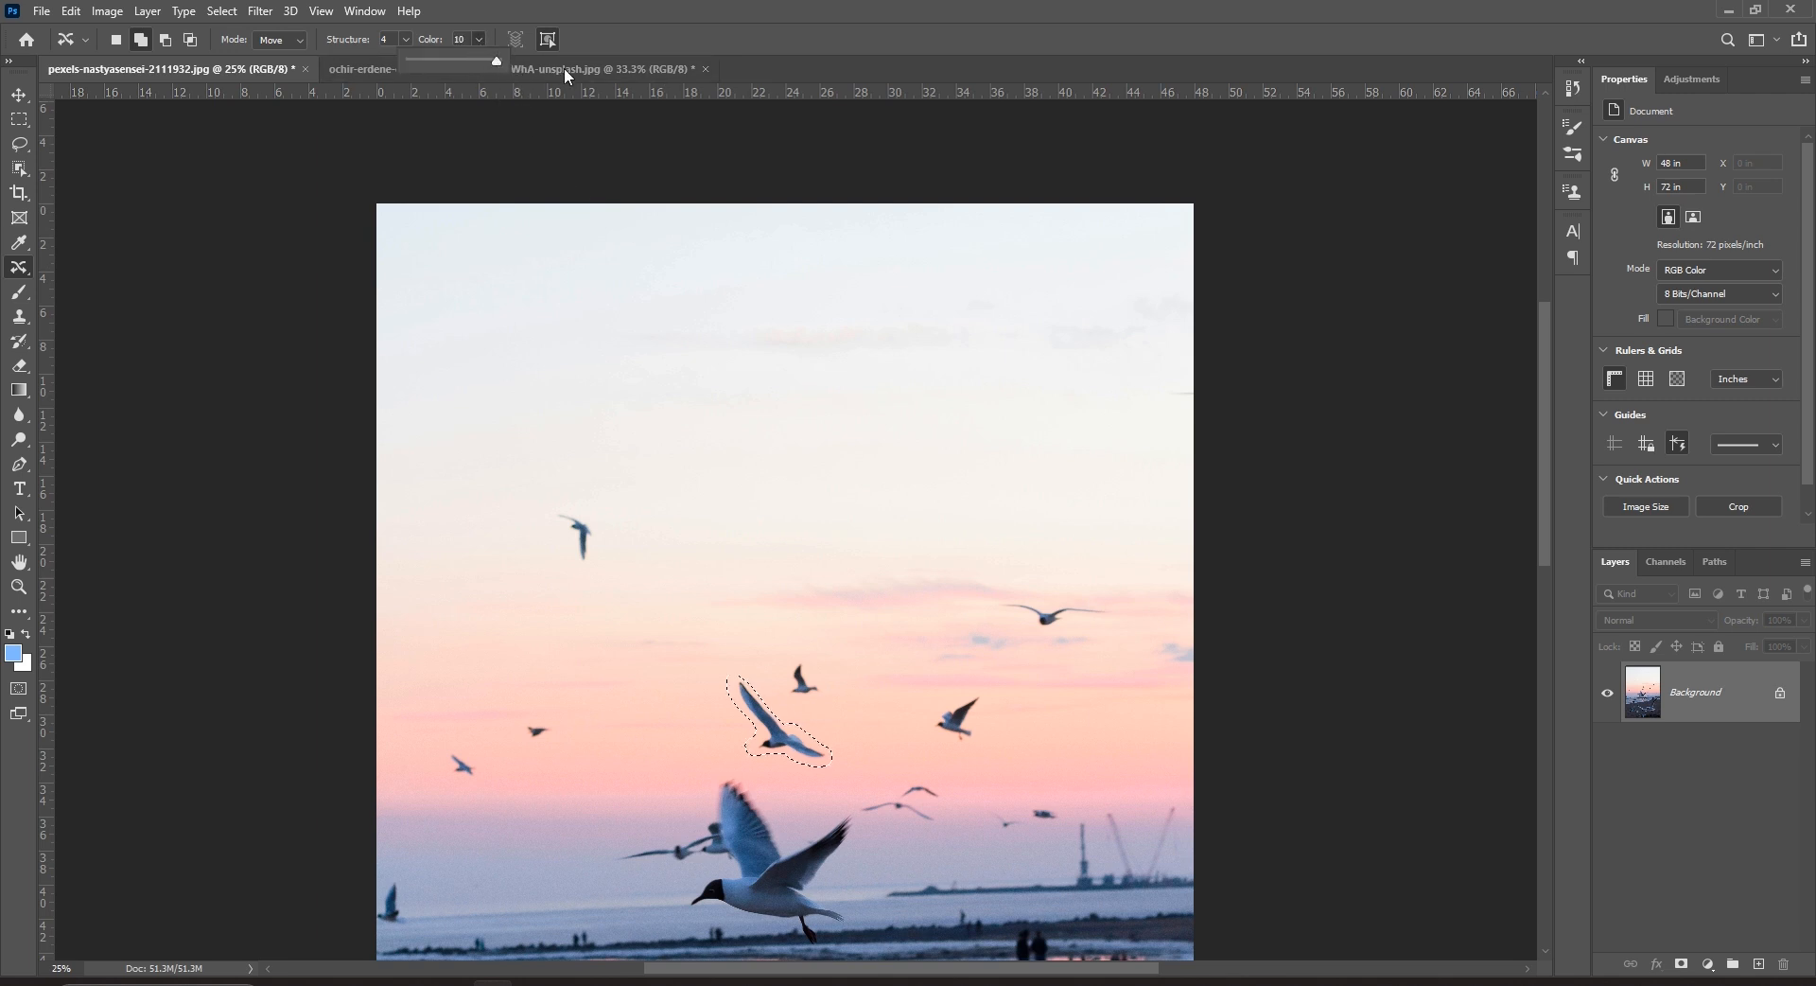
left_click_drag(786, 729, 698, 352)
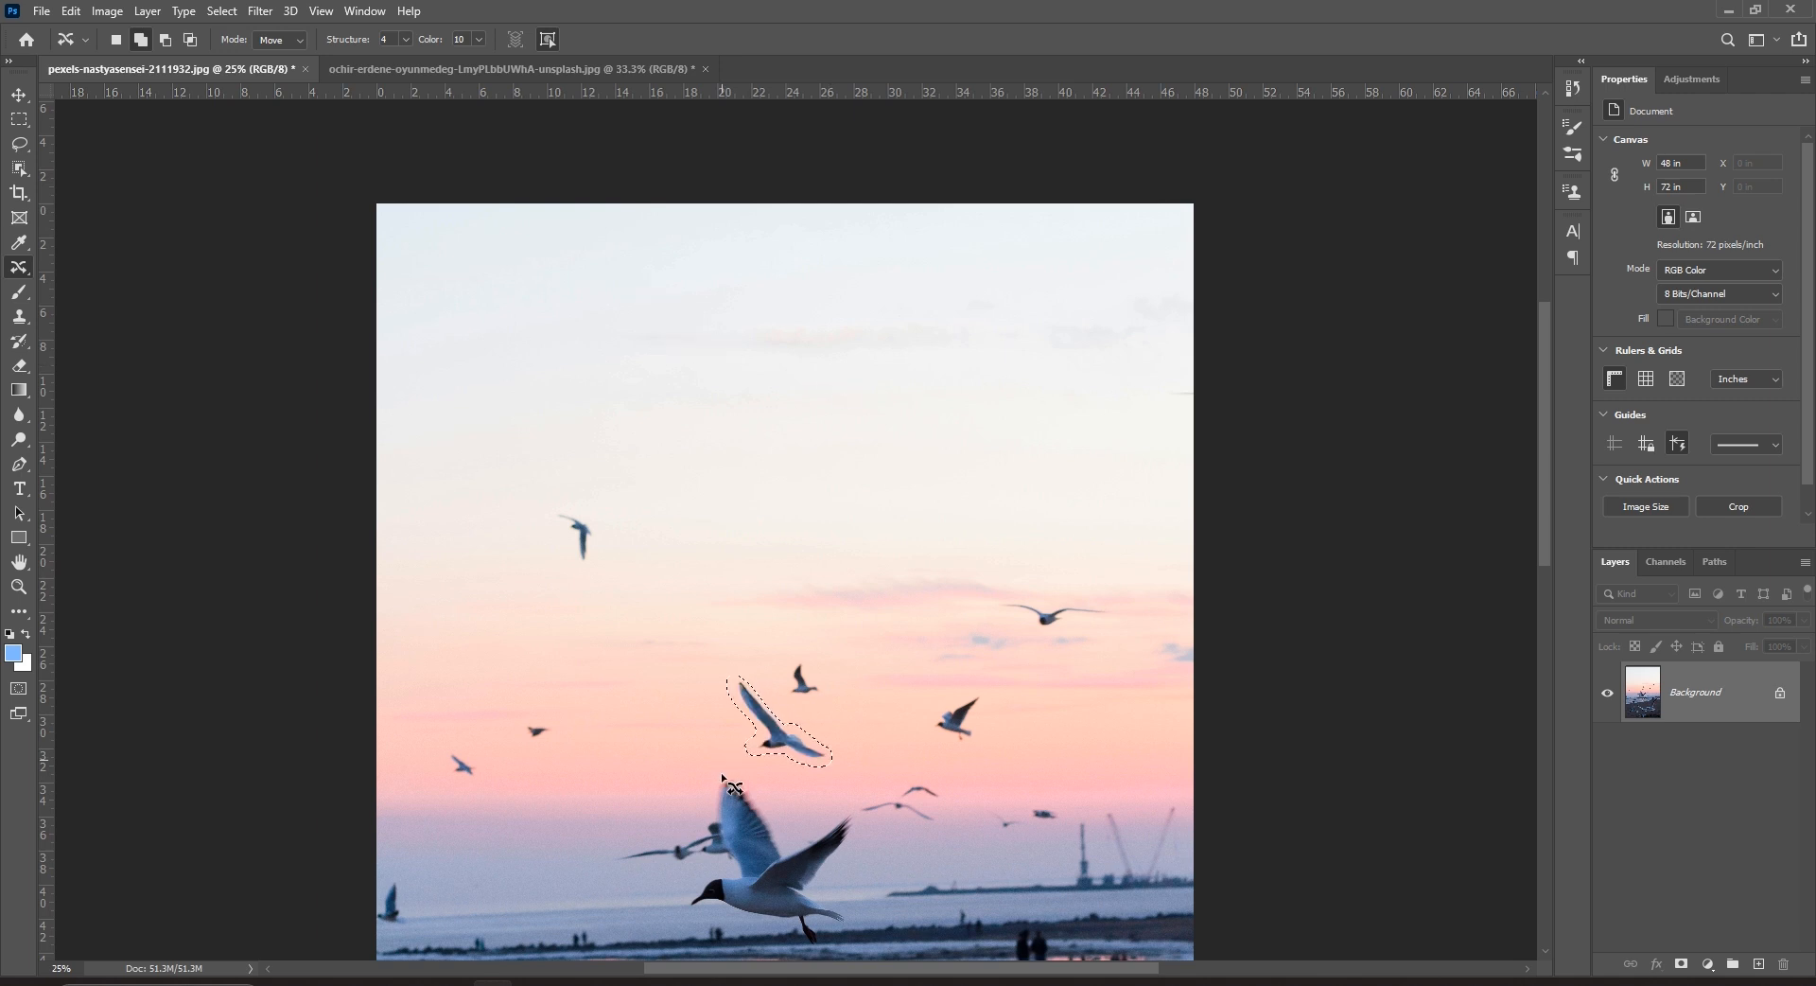
left_click_drag(769, 742, 716, 357)
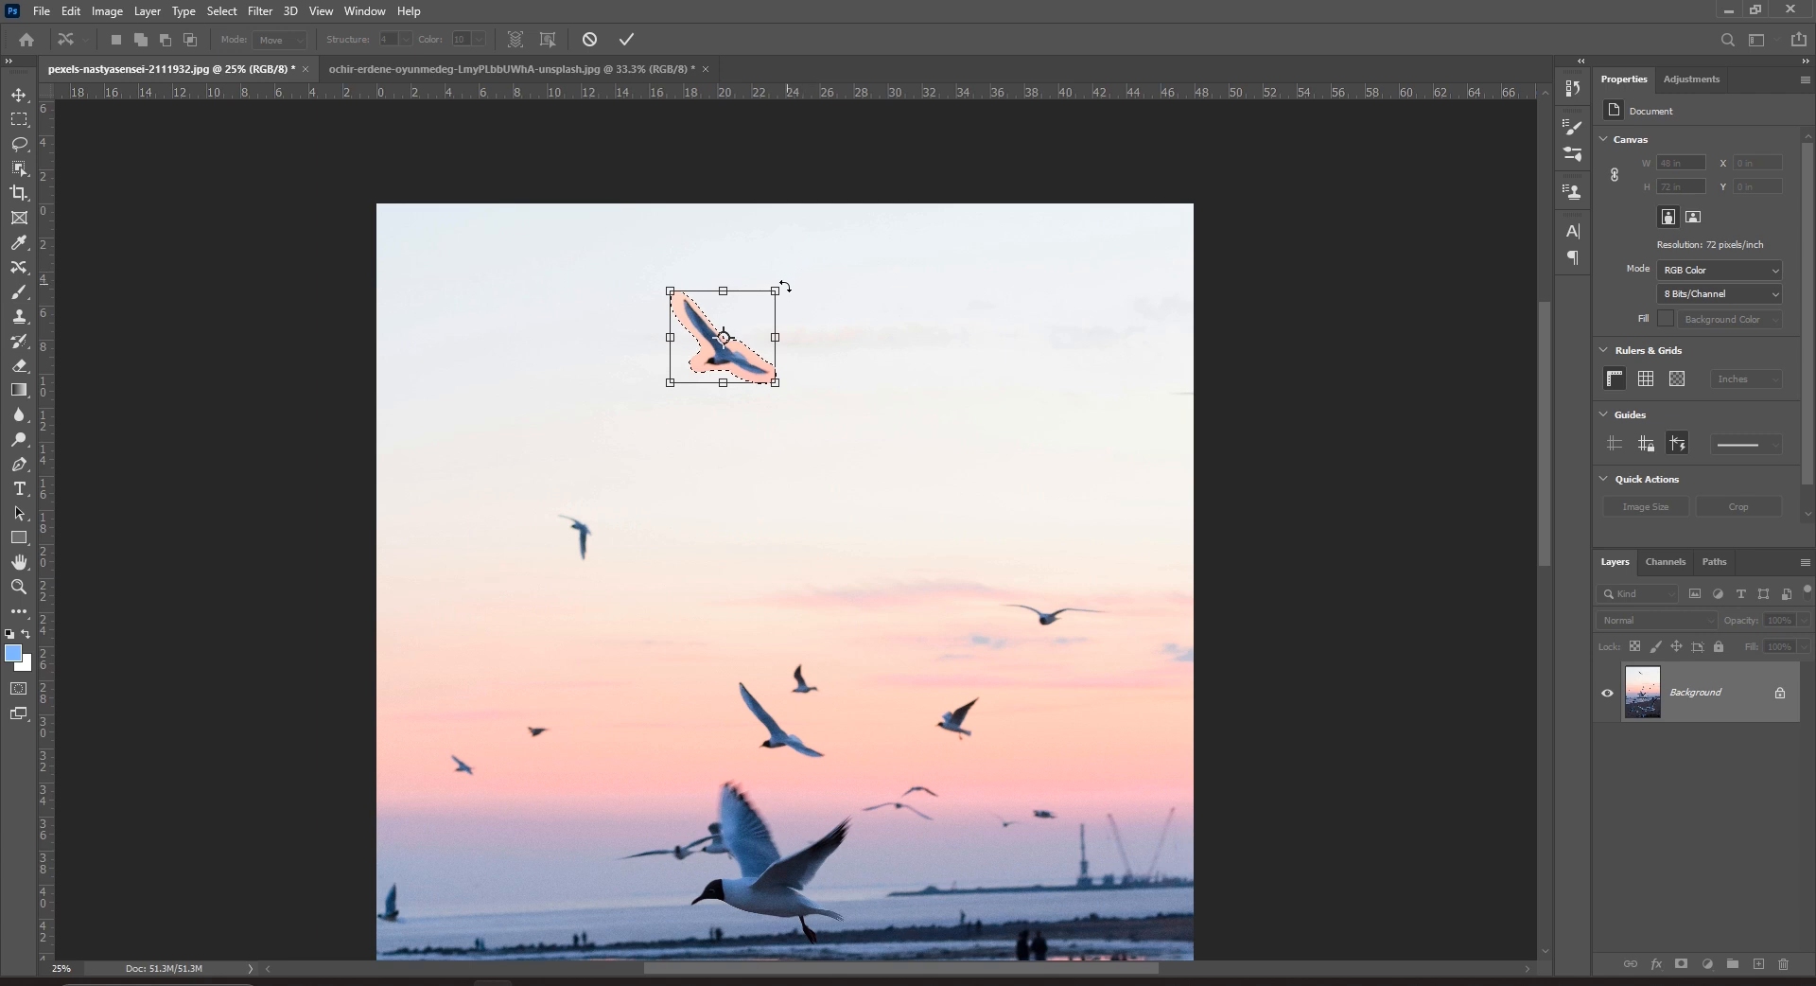
mouse_move(783, 262)
left_mouse_down()
mouse_move(749, 228)
mouse_move(754, 243)
left_mouse_up()
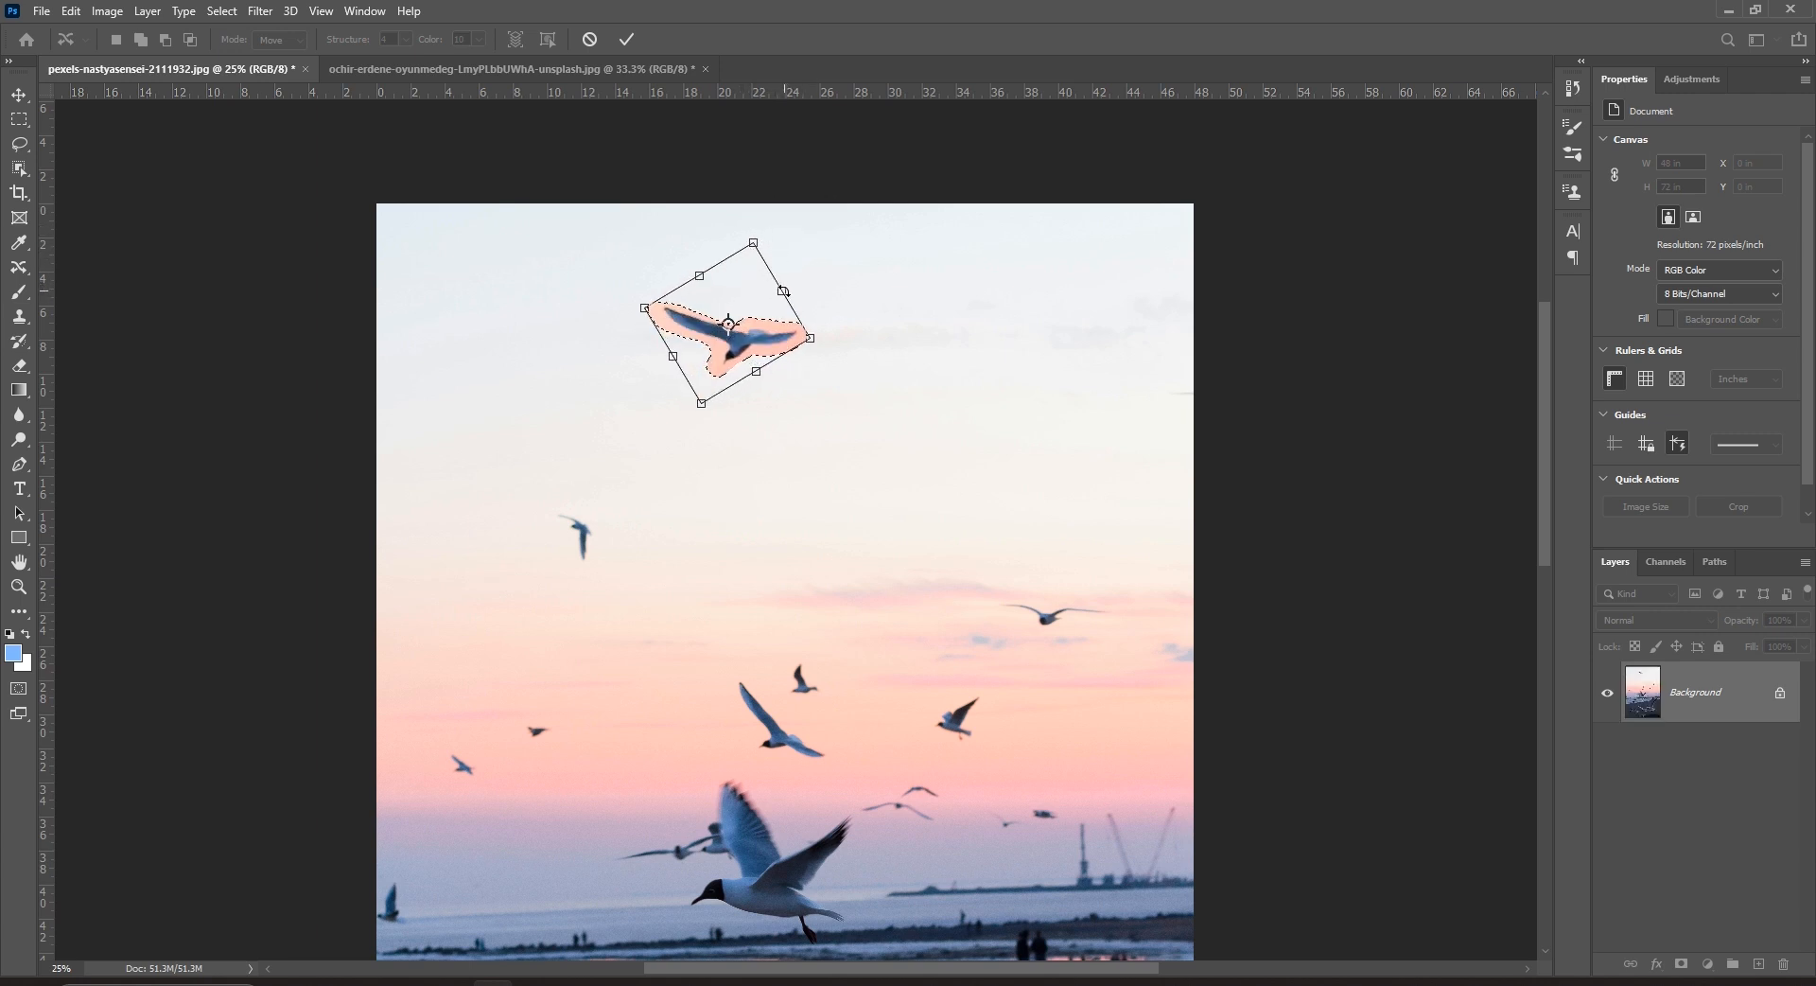
left_click_drag(784, 293, 830, 308)
key("Return")
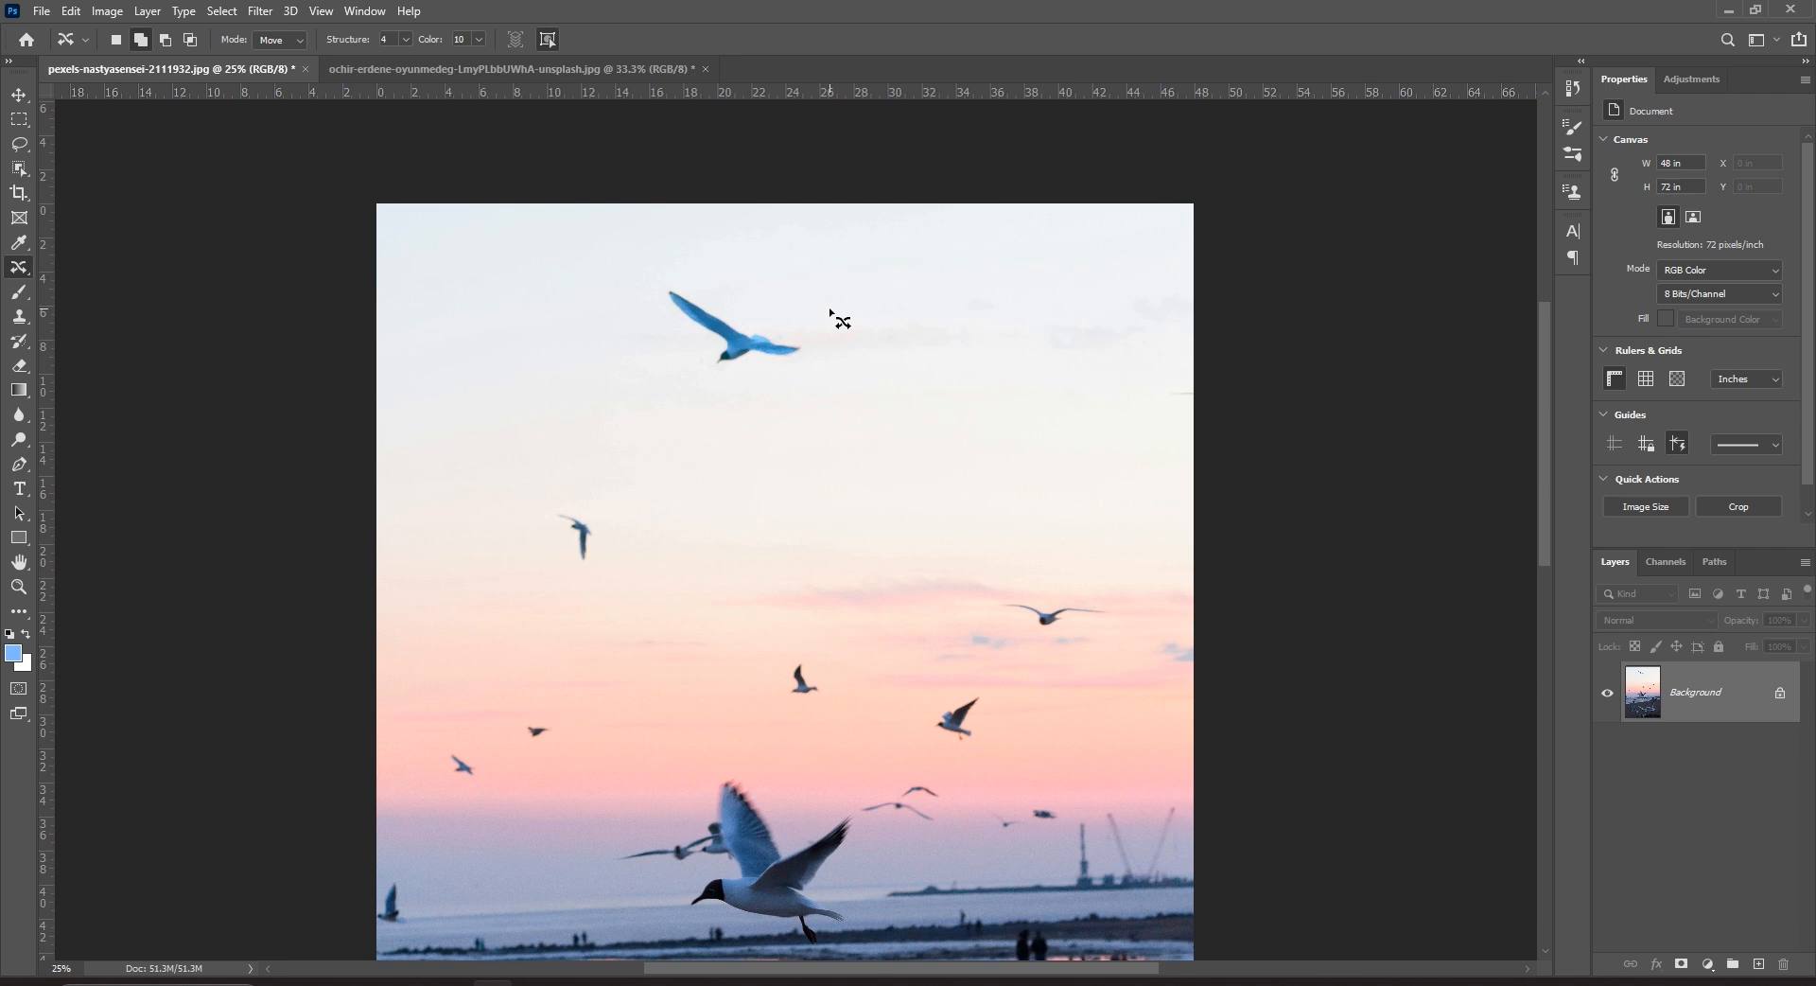
Step: Switch the tool's mode to Extend and outline the dark-winged gull below the small blue clouds
scroll(781, 316, "down", 1)
left_click(288, 42)
left_click(284, 62)
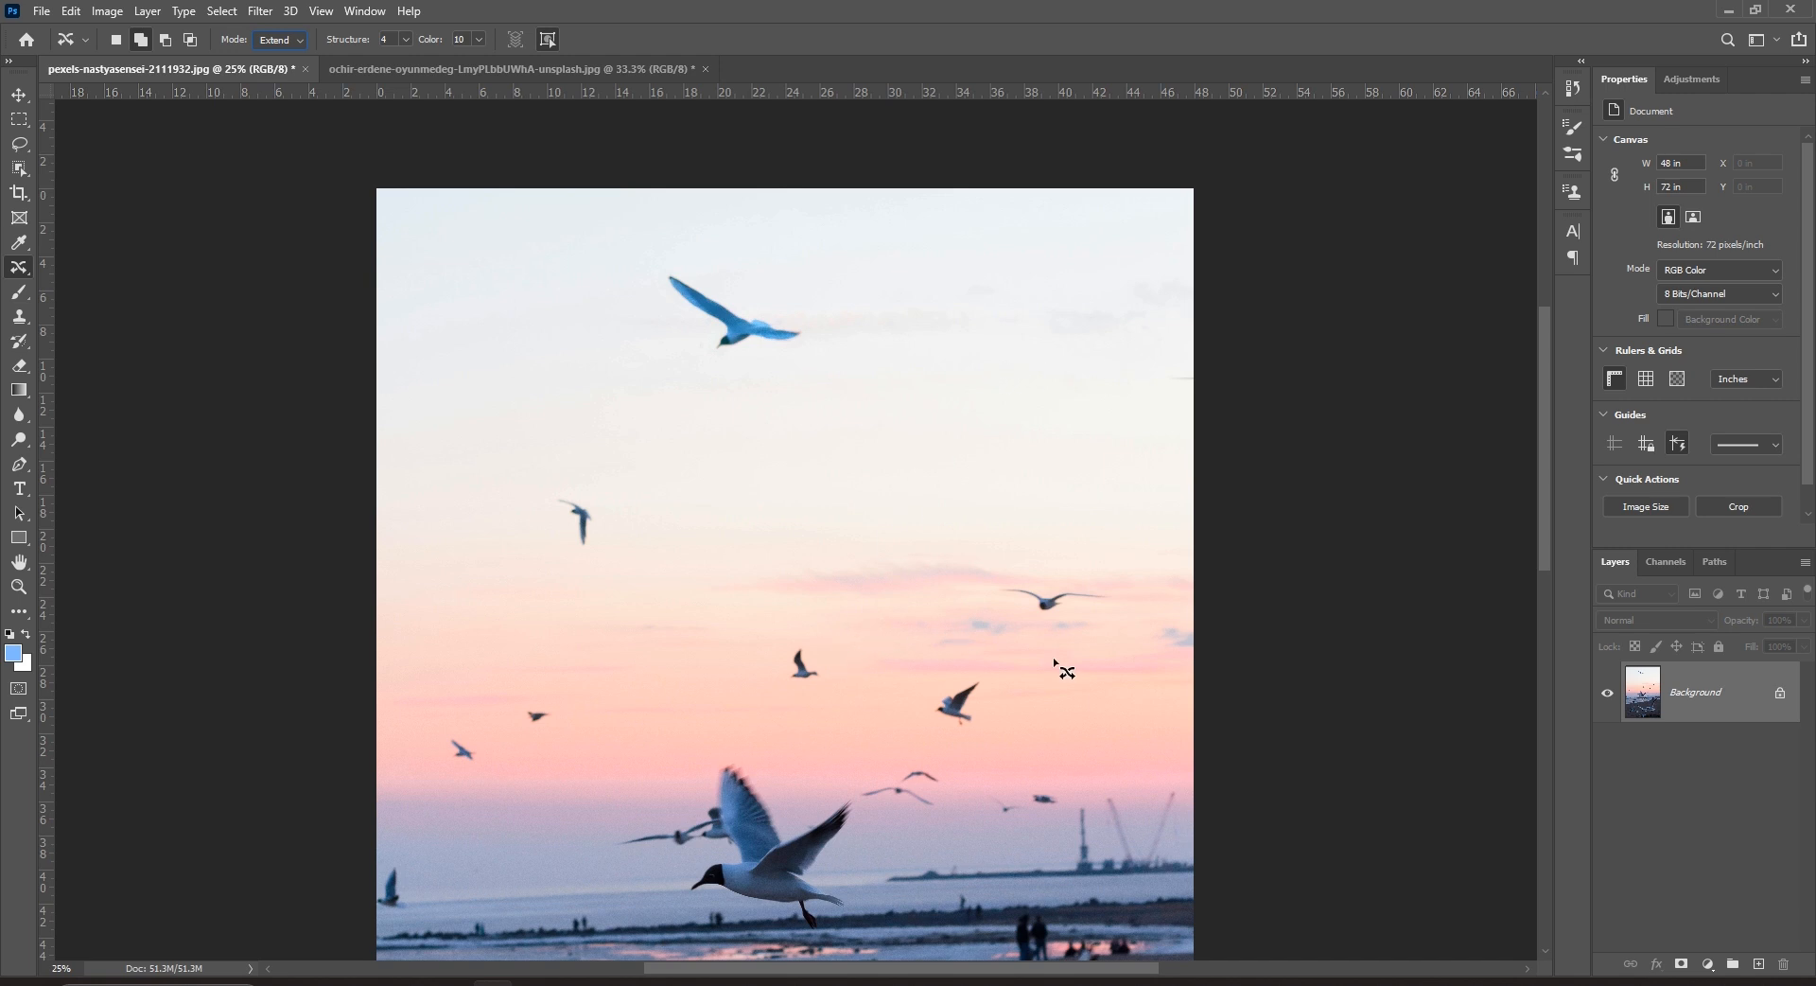
scroll(1059, 666, "up", 2)
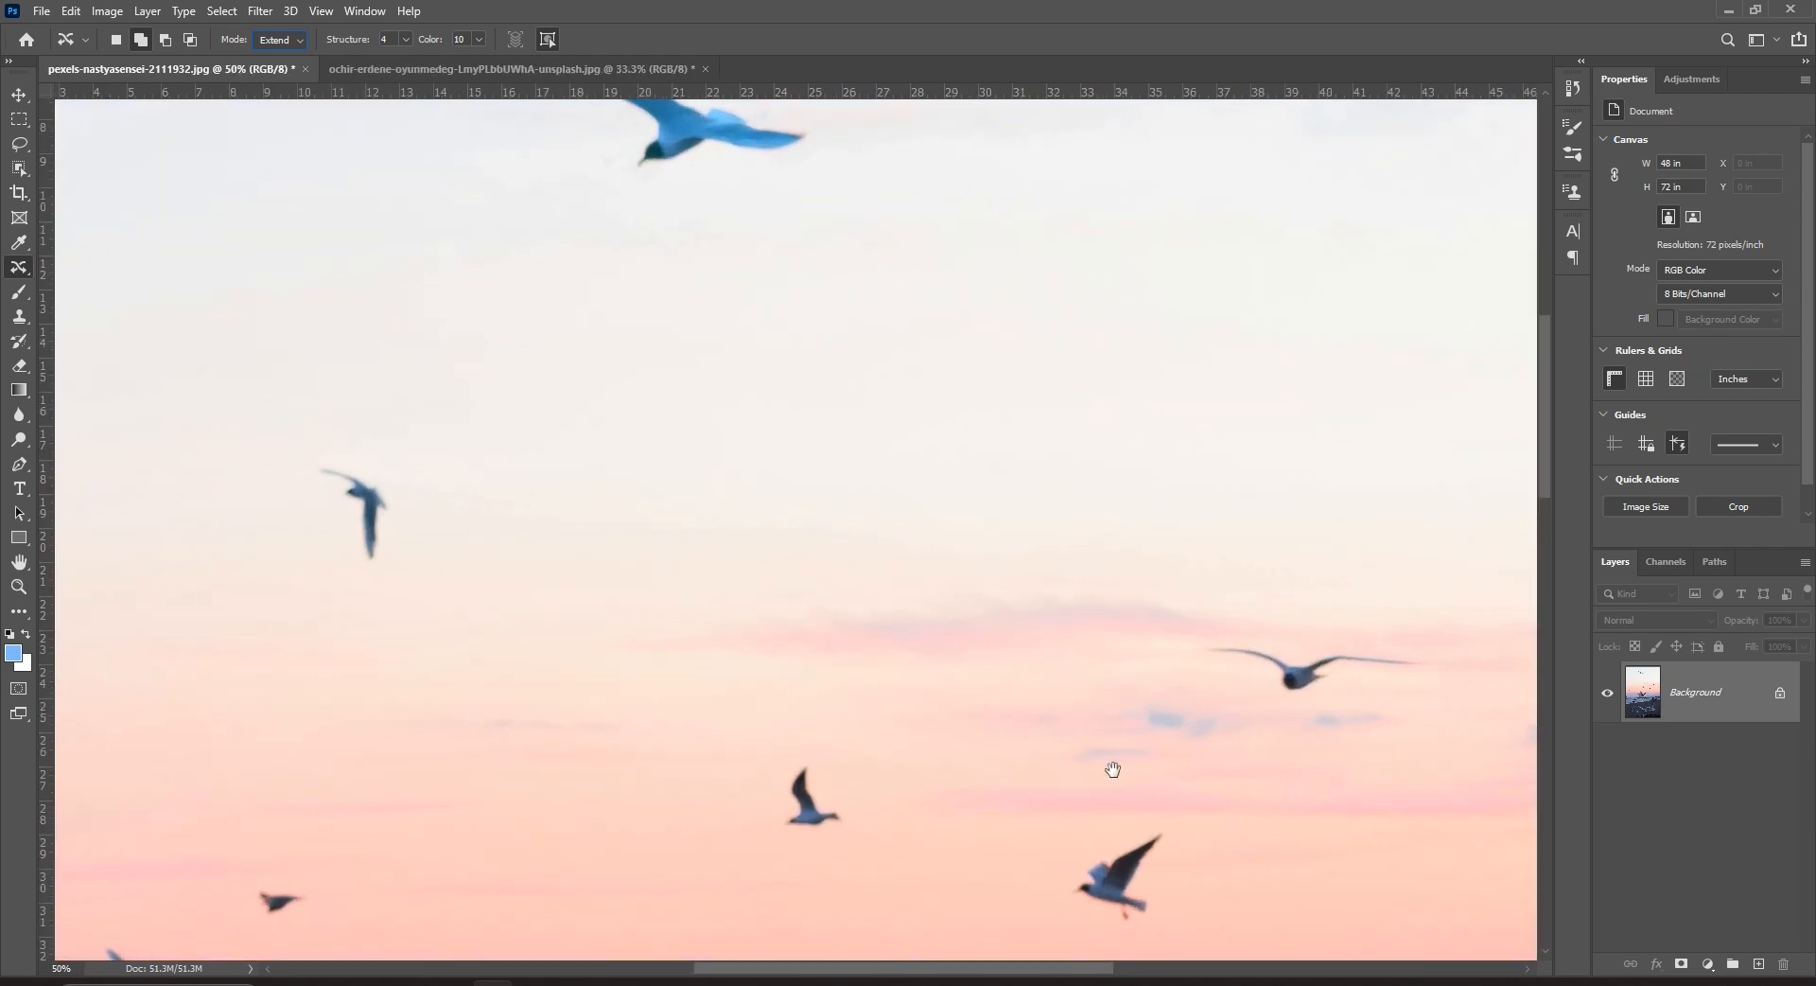
left_click_drag(1110, 766, 953, 551)
mouse_move(977, 661)
left_mouse_down()
mouse_move(998, 698)
mouse_move(976, 709)
mouse_move(920, 691)
mouse_move(901, 643)
mouse_move(1001, 601)
mouse_move(983, 664)
left_mouse_up()
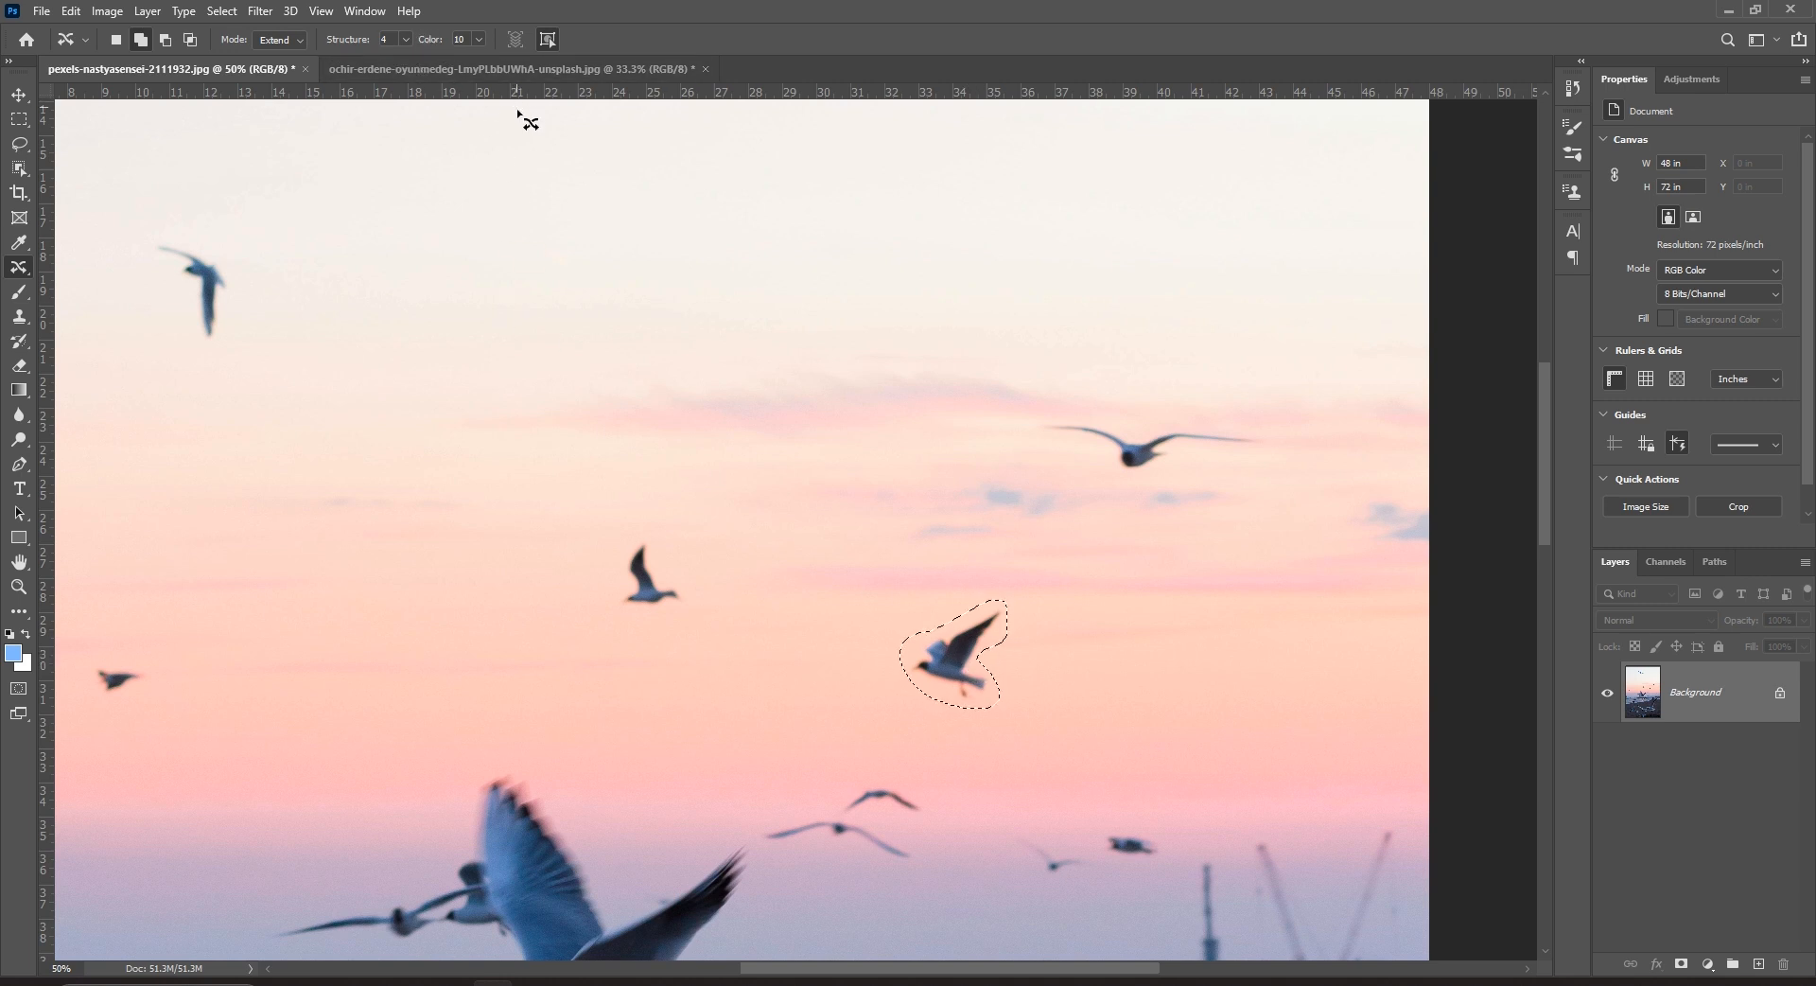
Step: Place a copy of the selected gull in the empty sky up and to the left of the original
key("ctrl+minus")
scroll(901, 624, "up", 3)
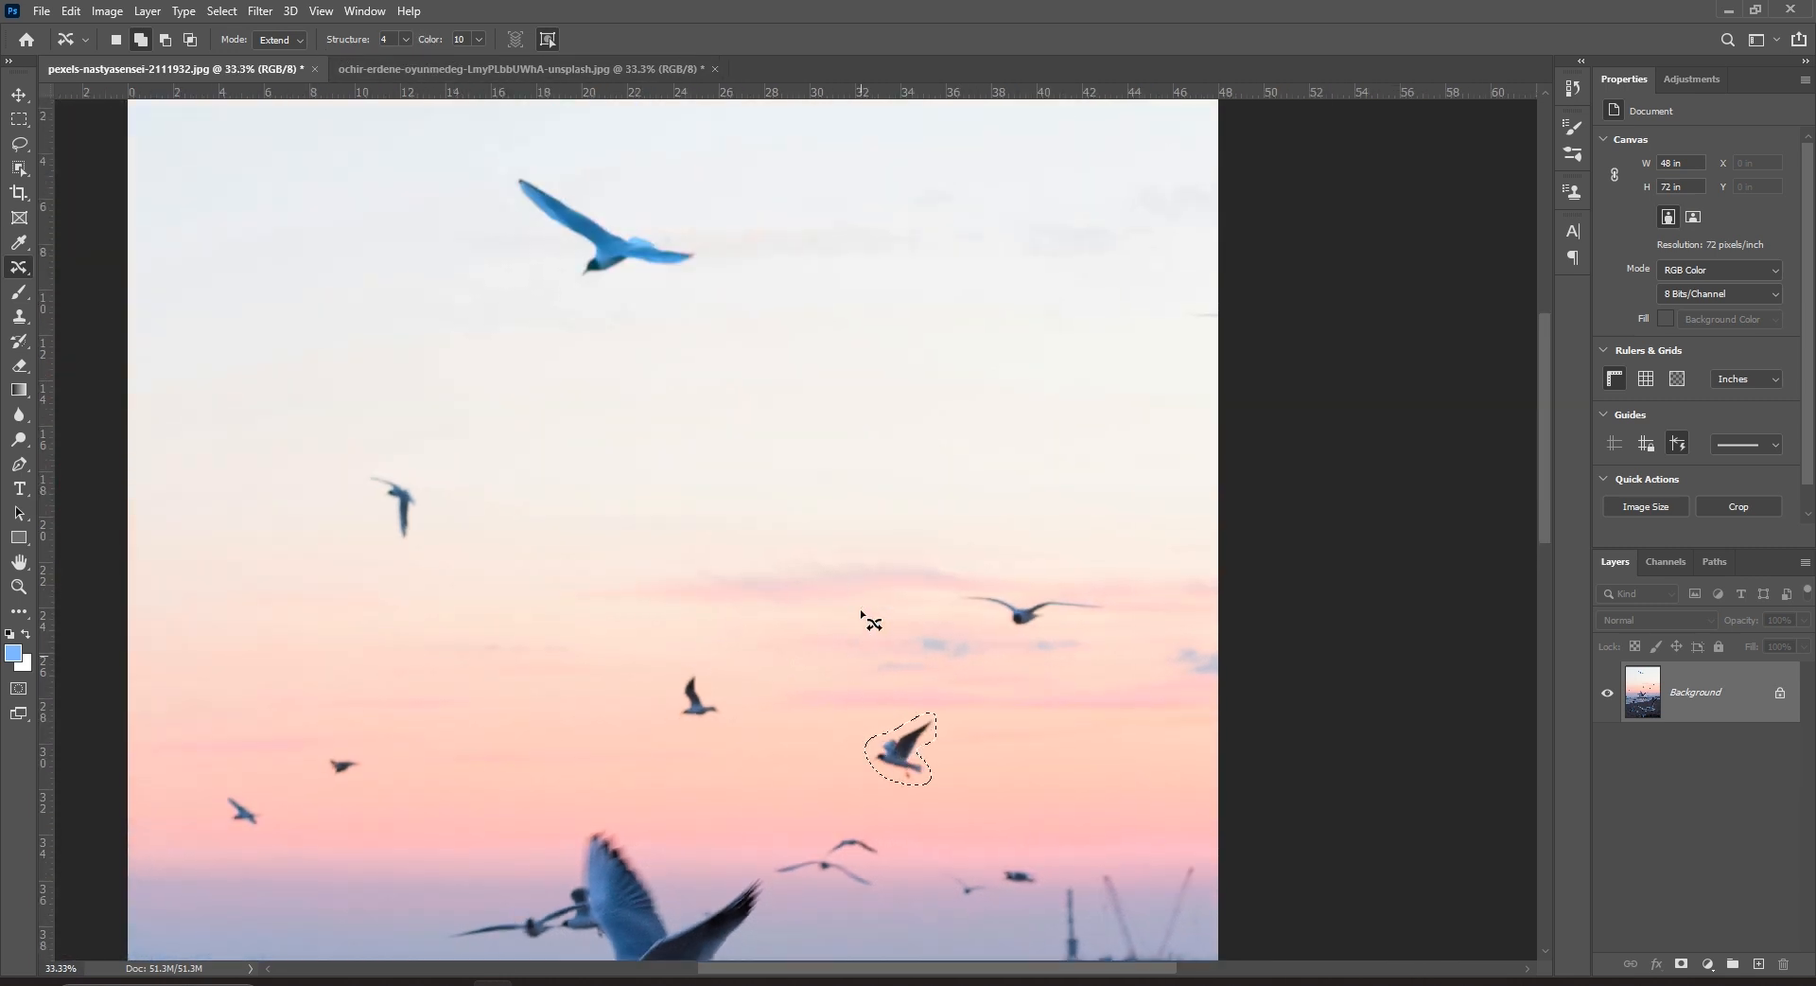
left_click_drag(906, 754, 764, 404)
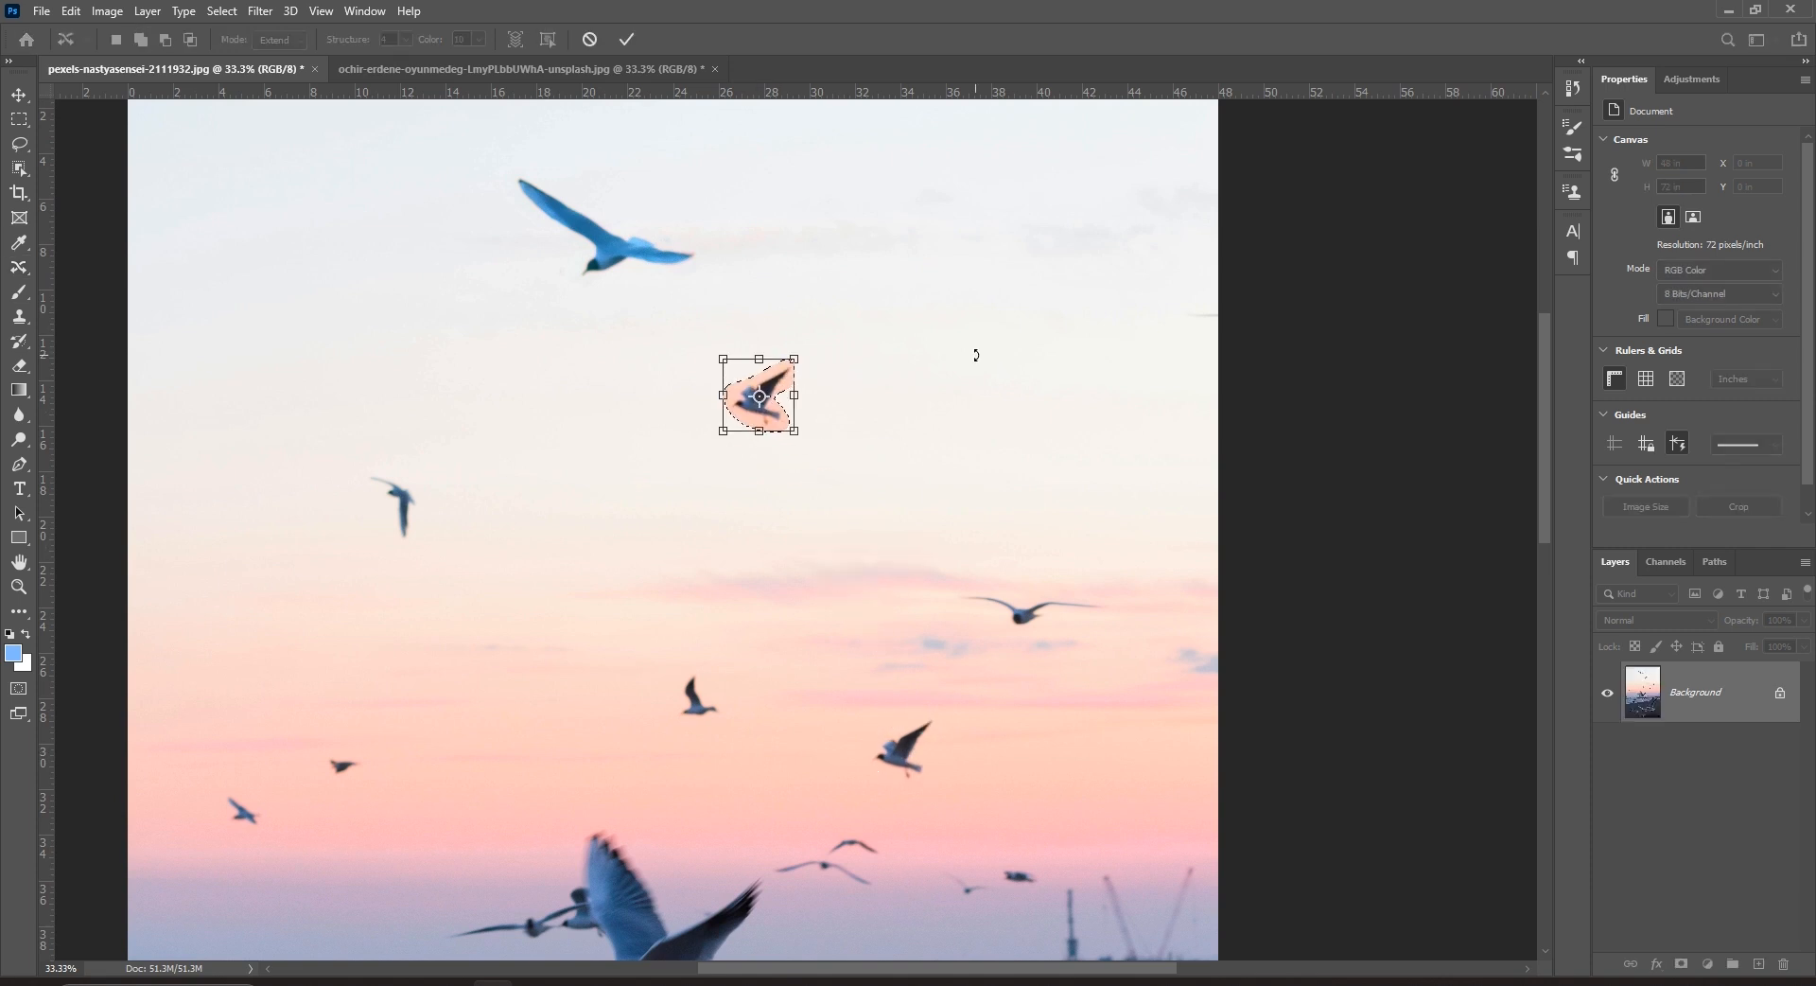
key("Return")
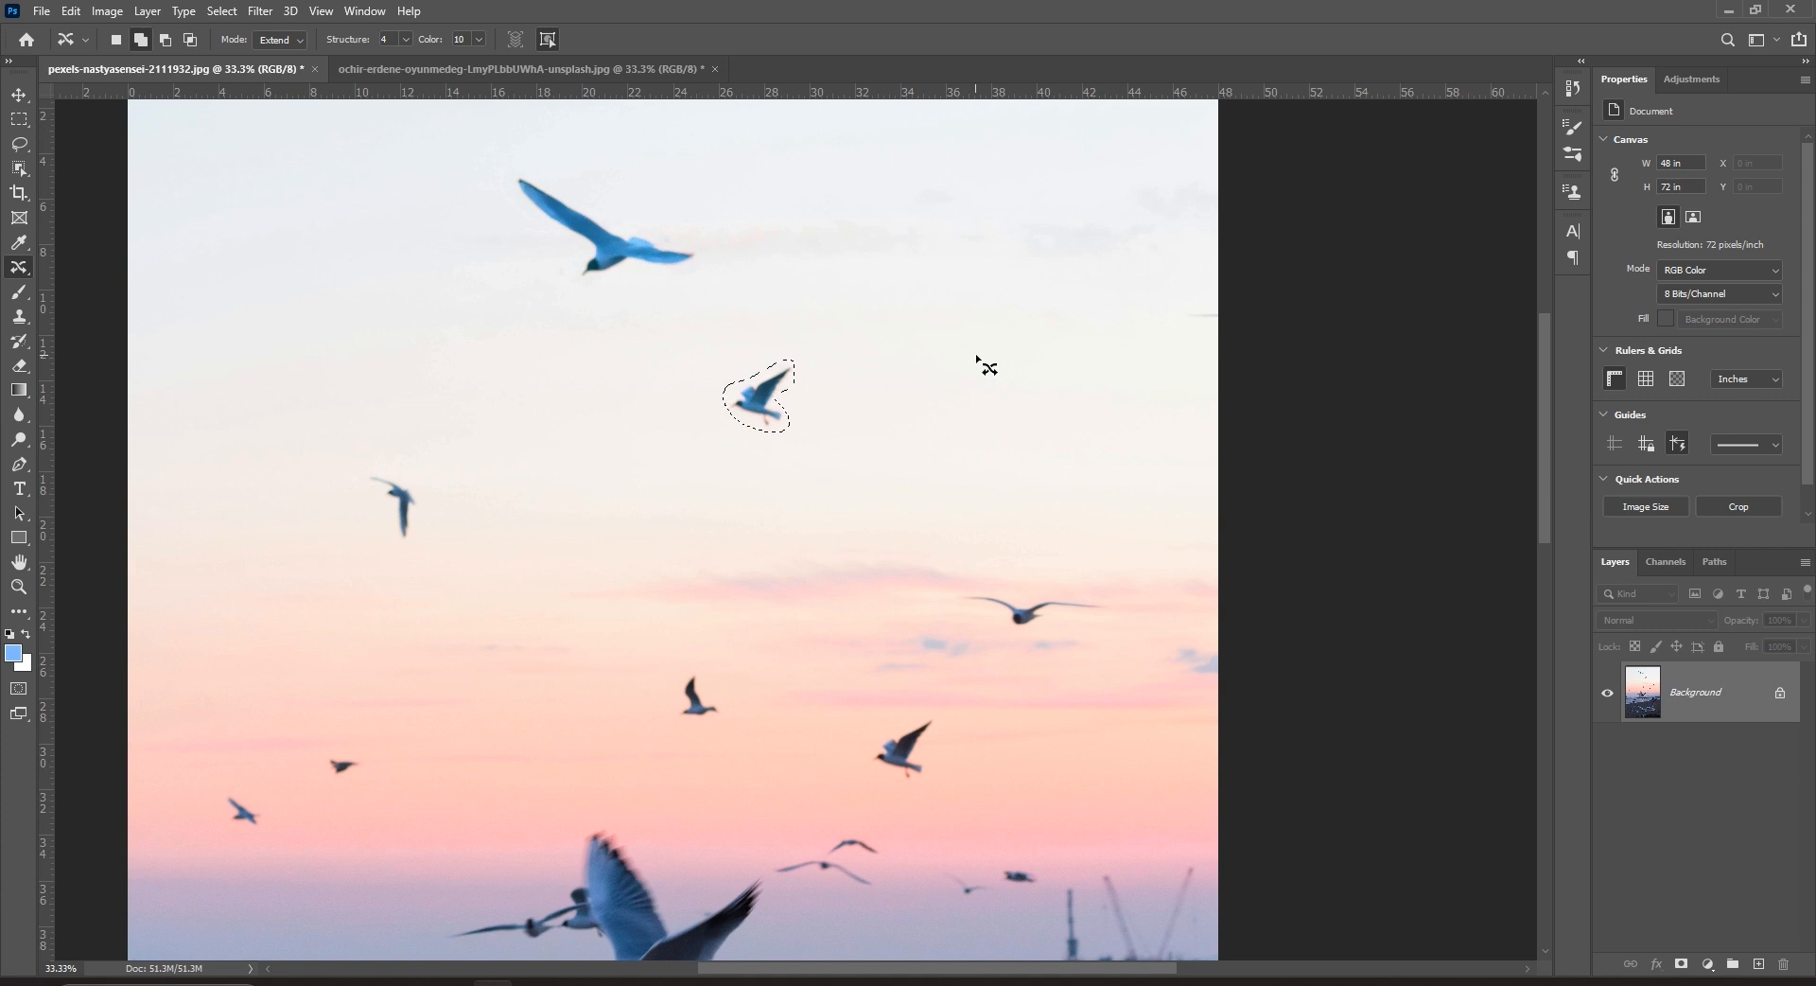
Step: Add a second copy of the gull up and to the right of the first, rotated slightly counter-clockwise
left_click_drag(793, 396, 922, 233)
left_click_drag(888, 289, 889, 353)
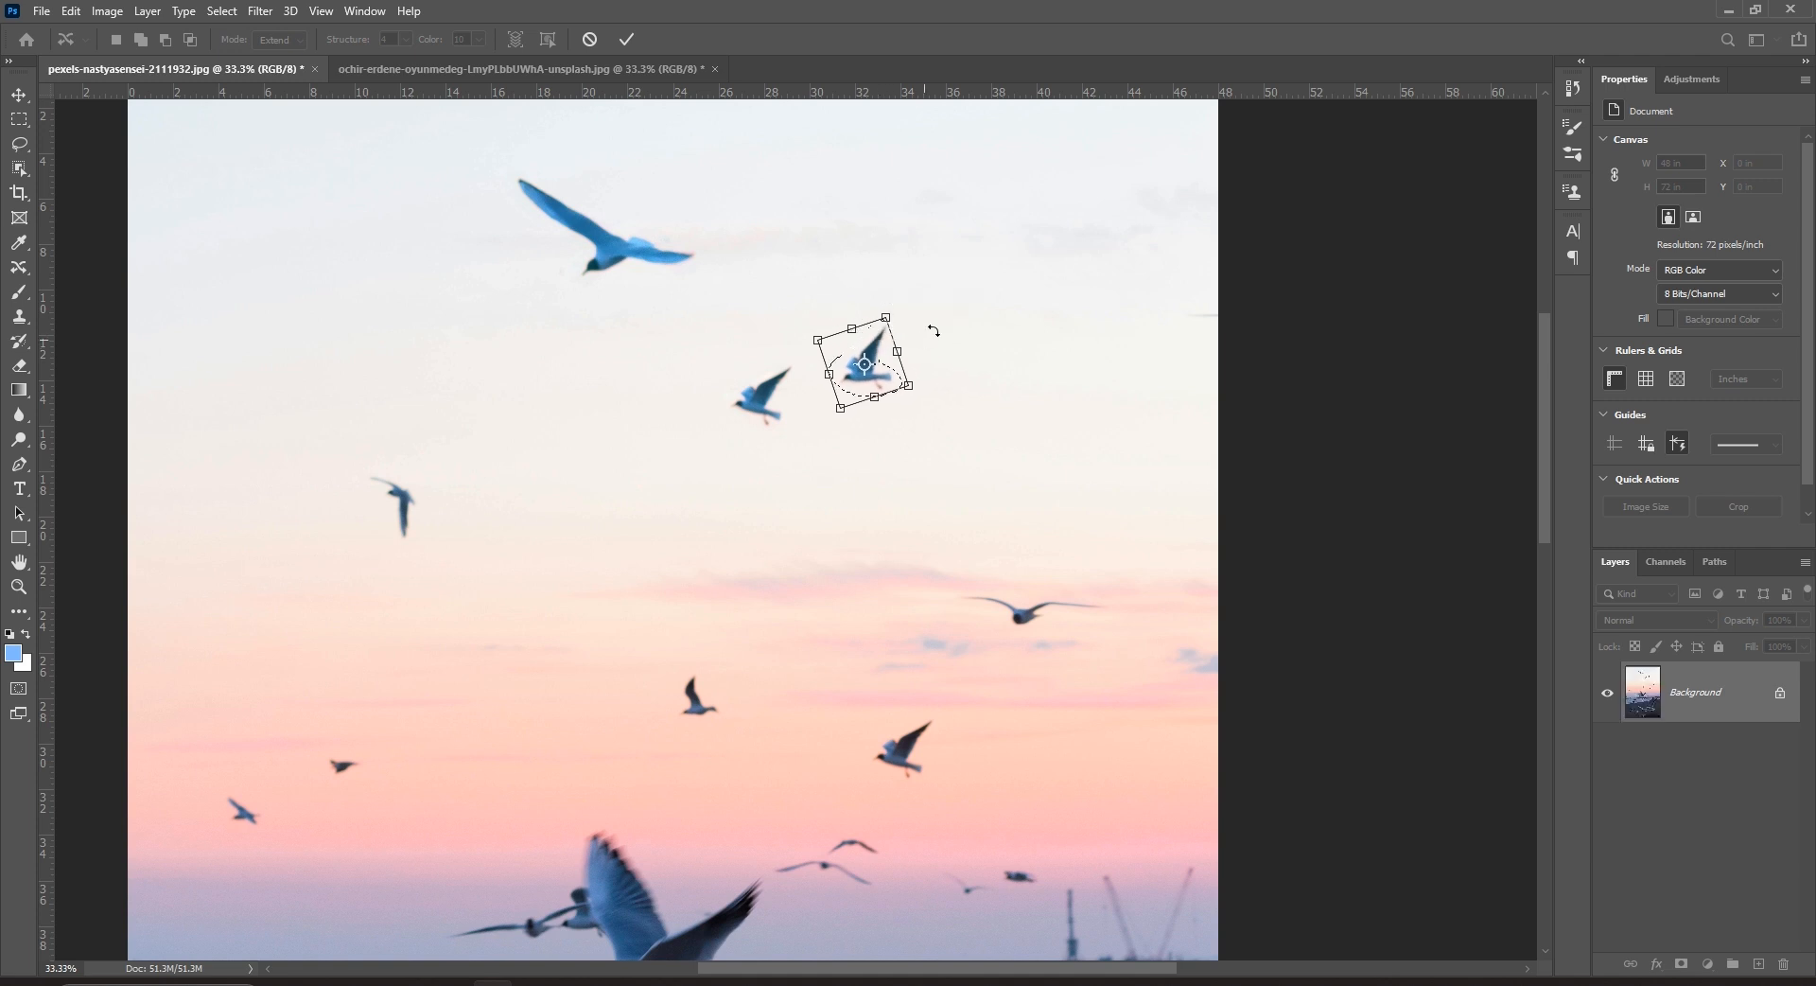
key("Return")
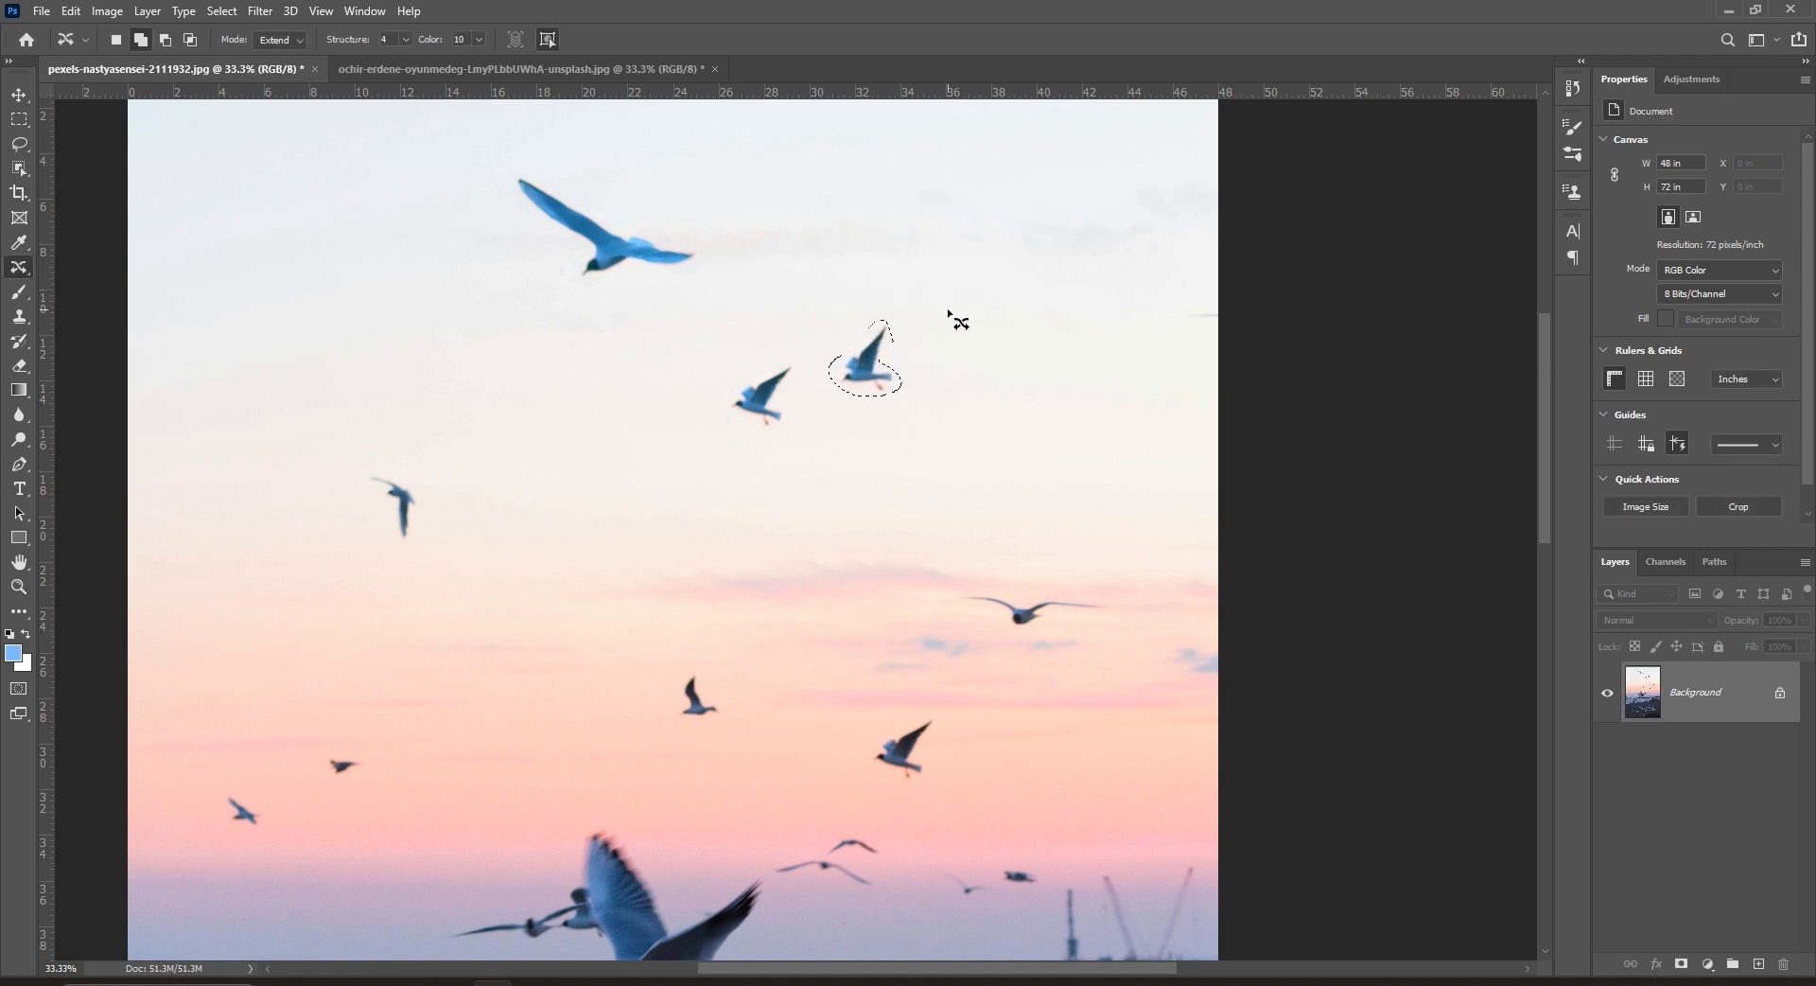
Step: Add four more gull copies along a diagonal rising toward the photo's right edge, shrinking the farthest ones
left_click_drag(864, 357, 1027, 281)
key("Return")
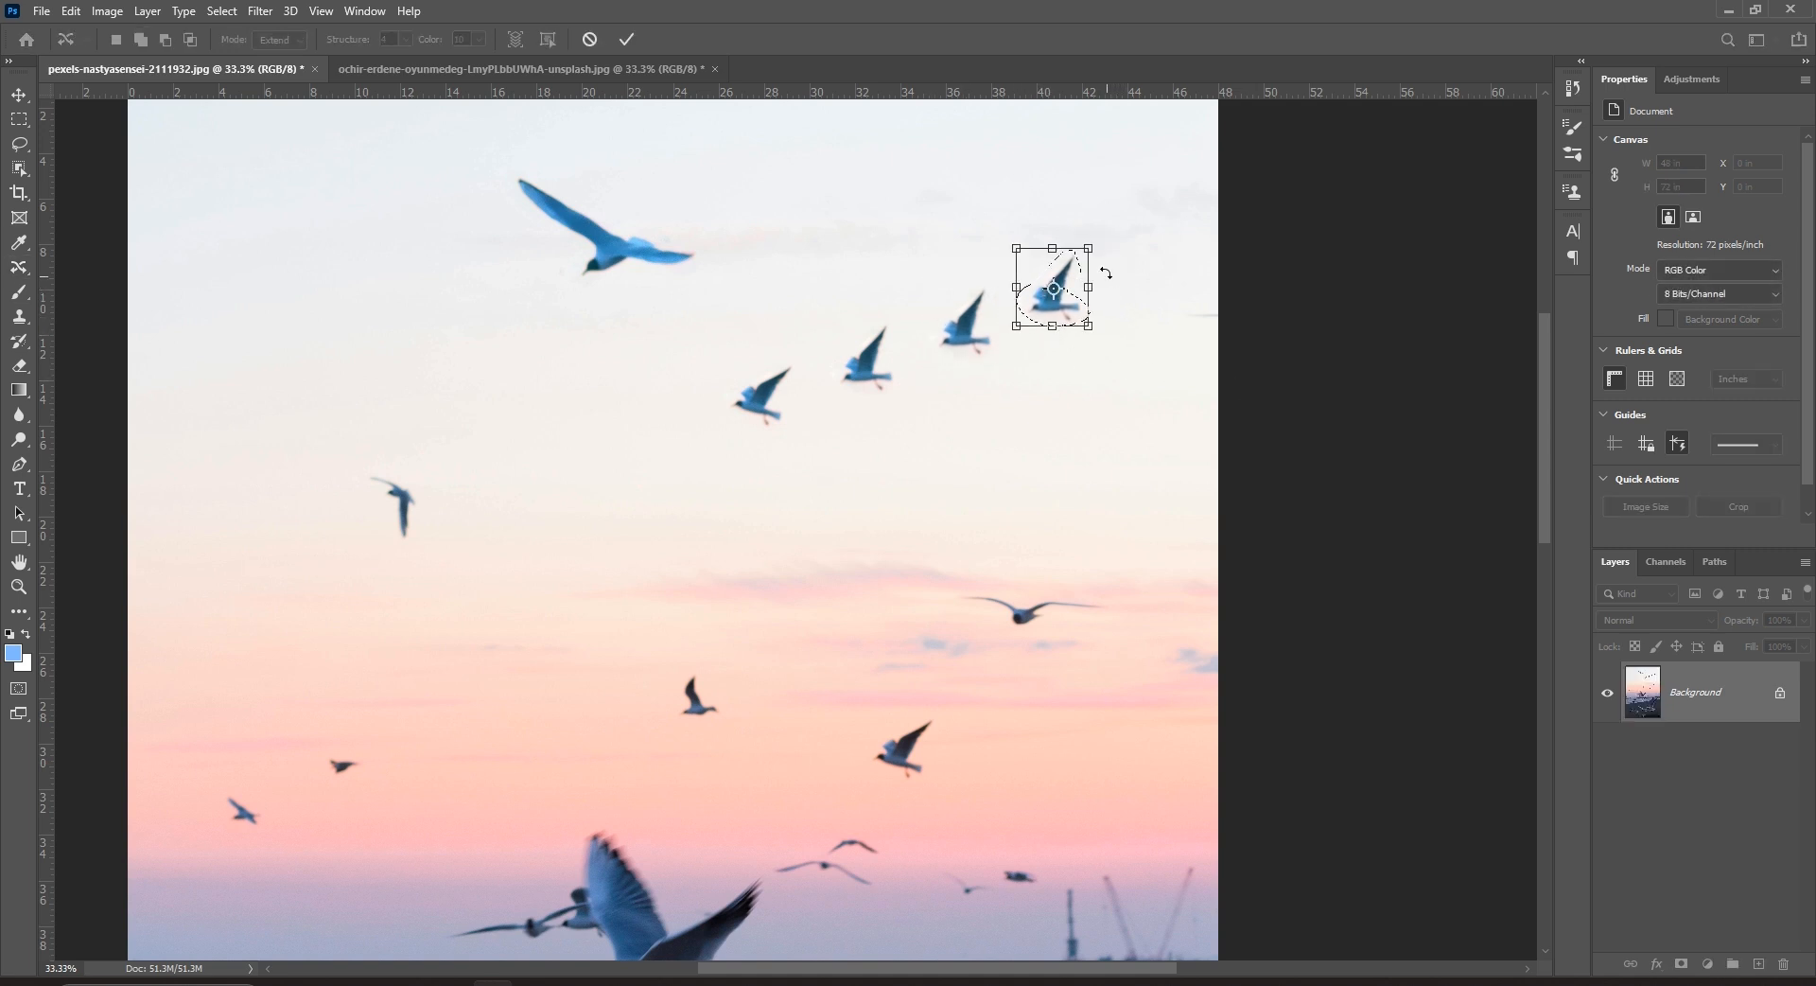
mouse_move(1097, 244)
left_mouse_down()
mouse_move(1084, 256)
mouse_move(1110, 282)
mouse_move(1139, 267)
mouse_move(1152, 226)
left_mouse_up()
key("Return")
key("Return")
left_click_drag(1094, 280, 1186, 221)
key("Return")
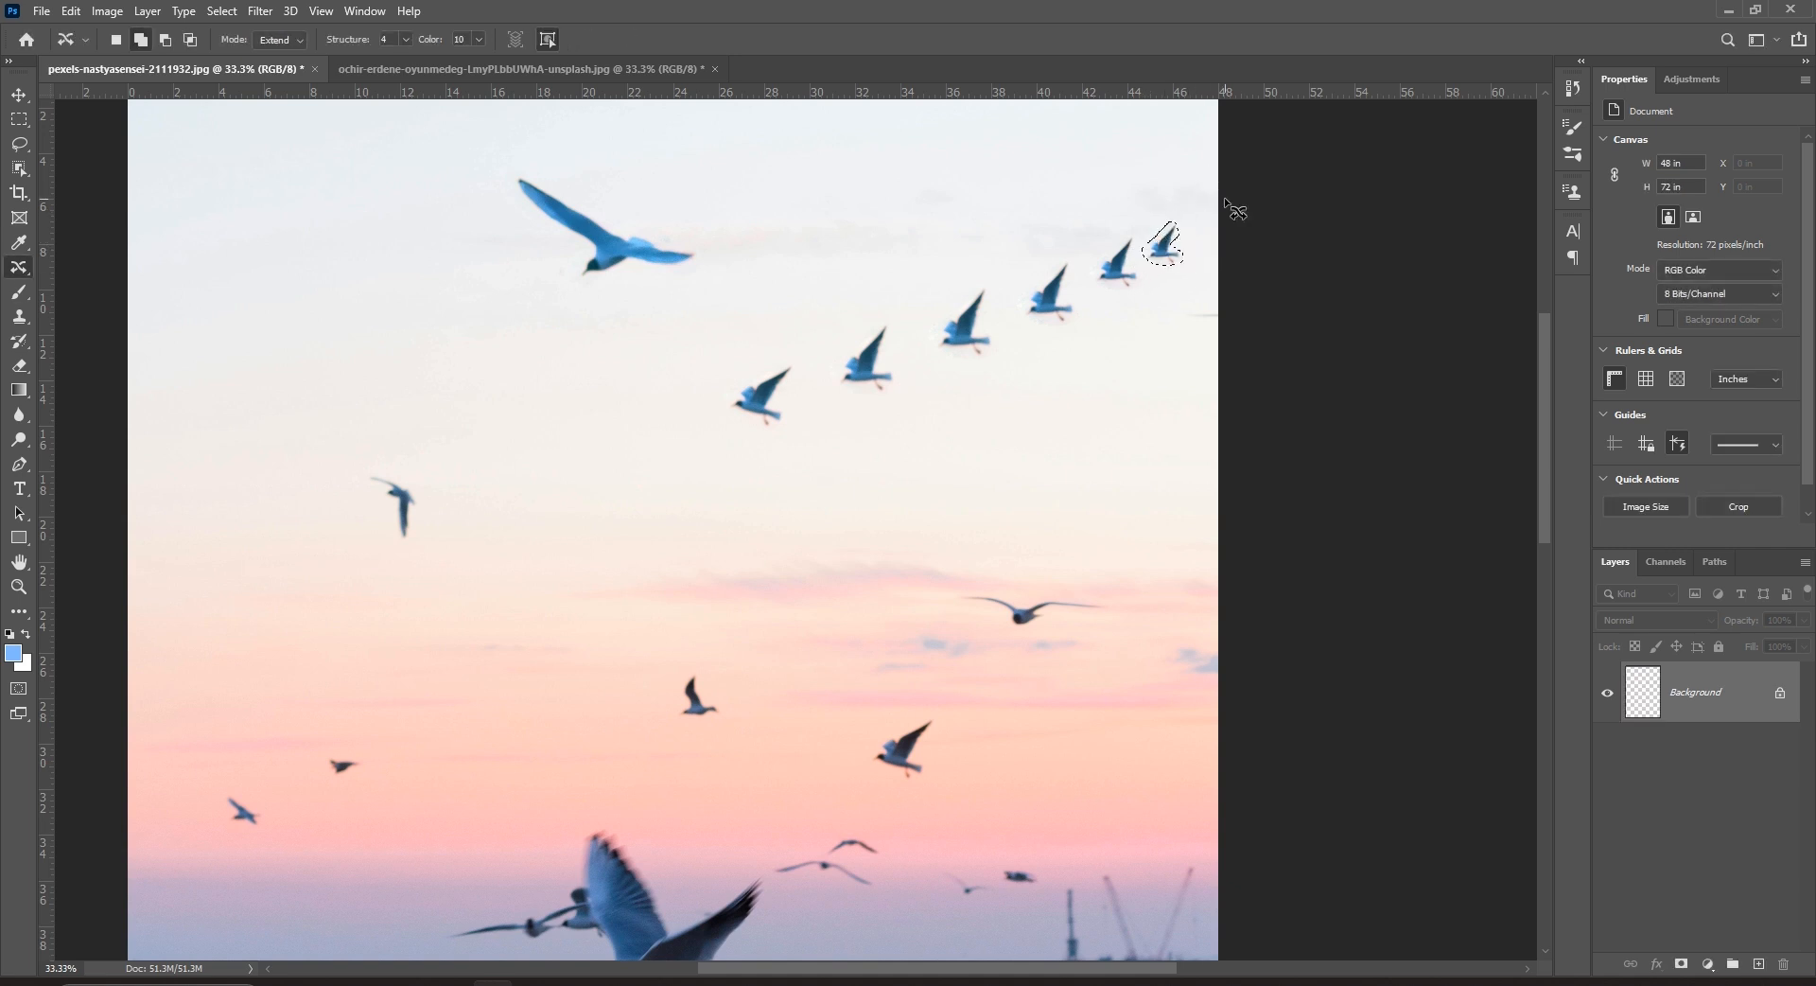
Step: Clear the selection around the last gull copy and bring the whole beach photo into view
key("ctrl+d")
key("ctrl+minus")
key("ctrl+minus")
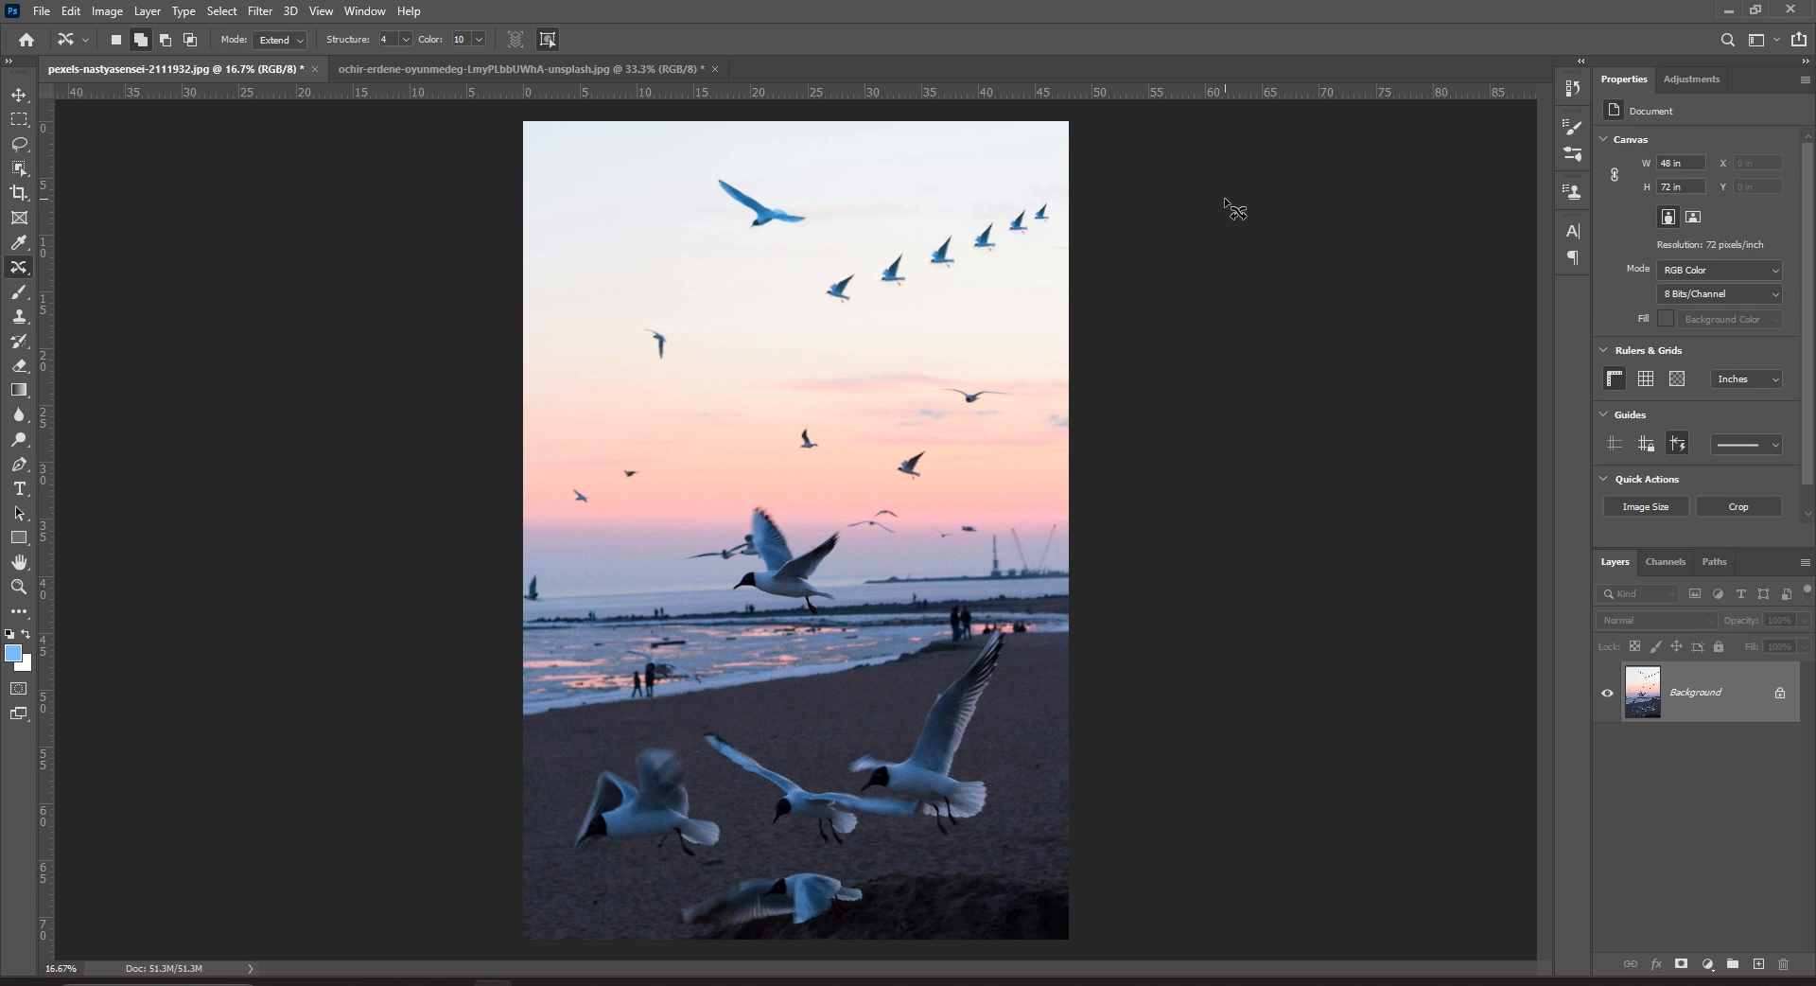
Step: Extend the grass photo's canvas to the right to about 68.7 in wide and convert its background into a regular layer
left_click(528, 72)
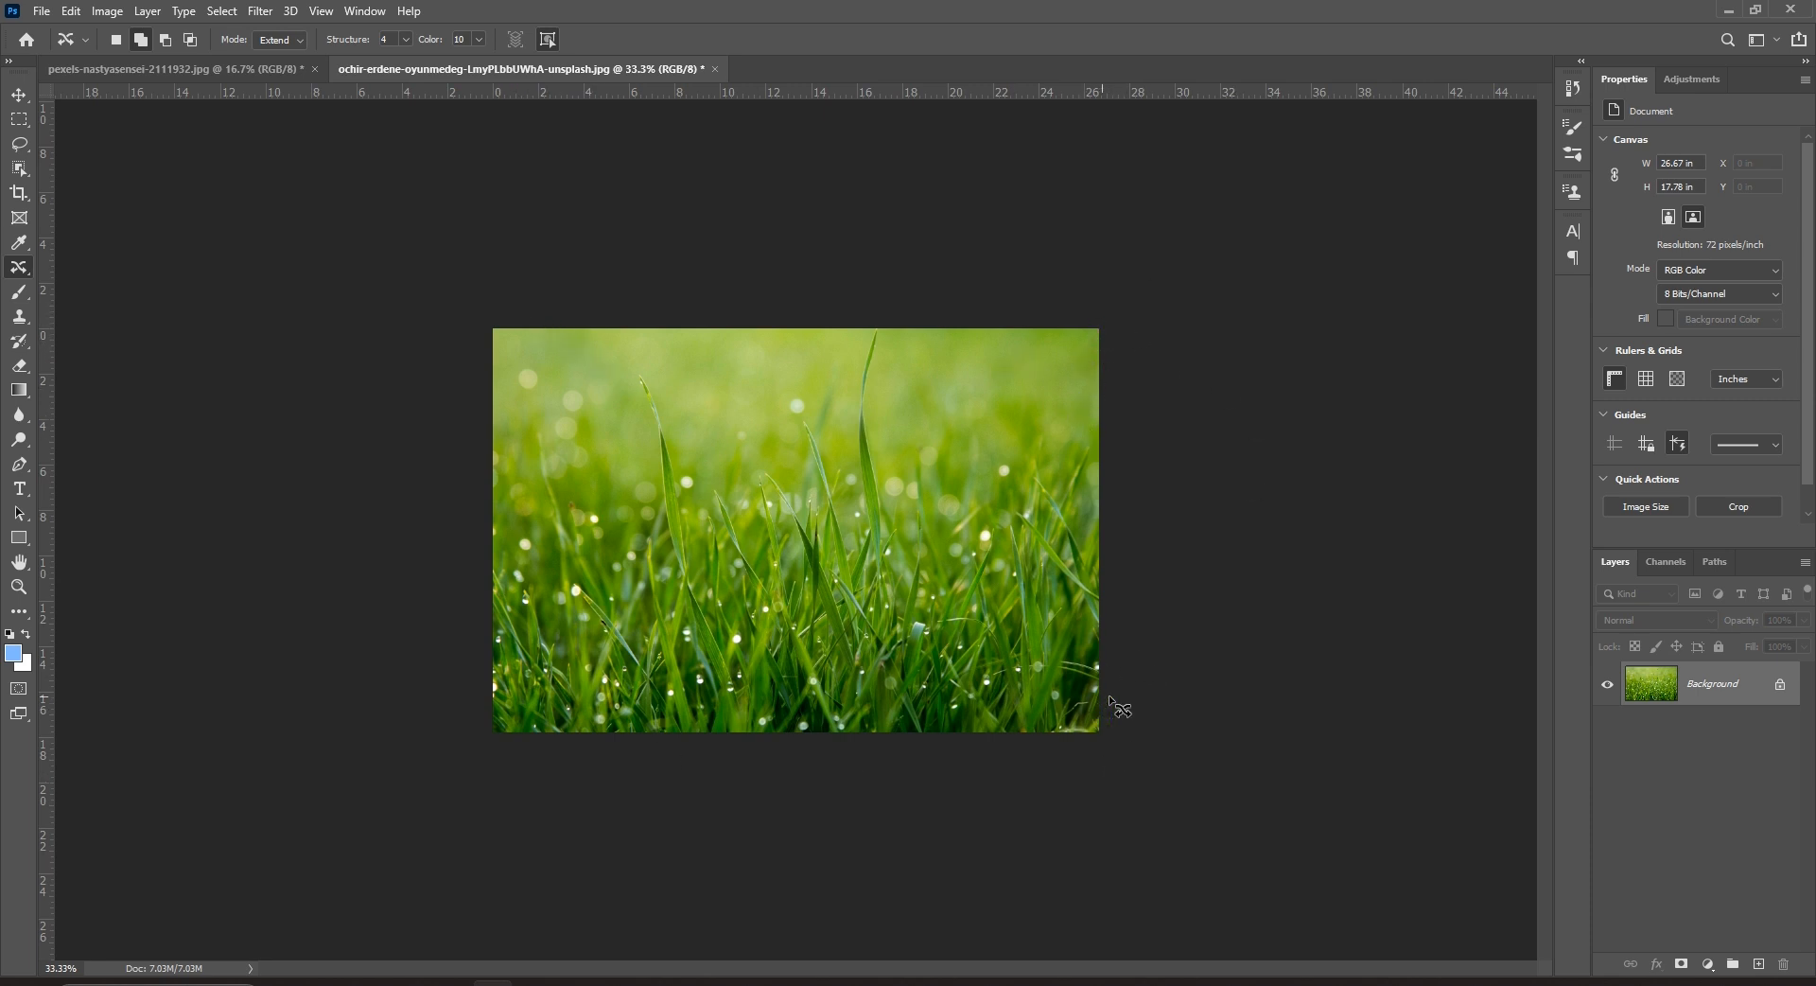
key("ctrl+minus")
key("ctrl+minus")
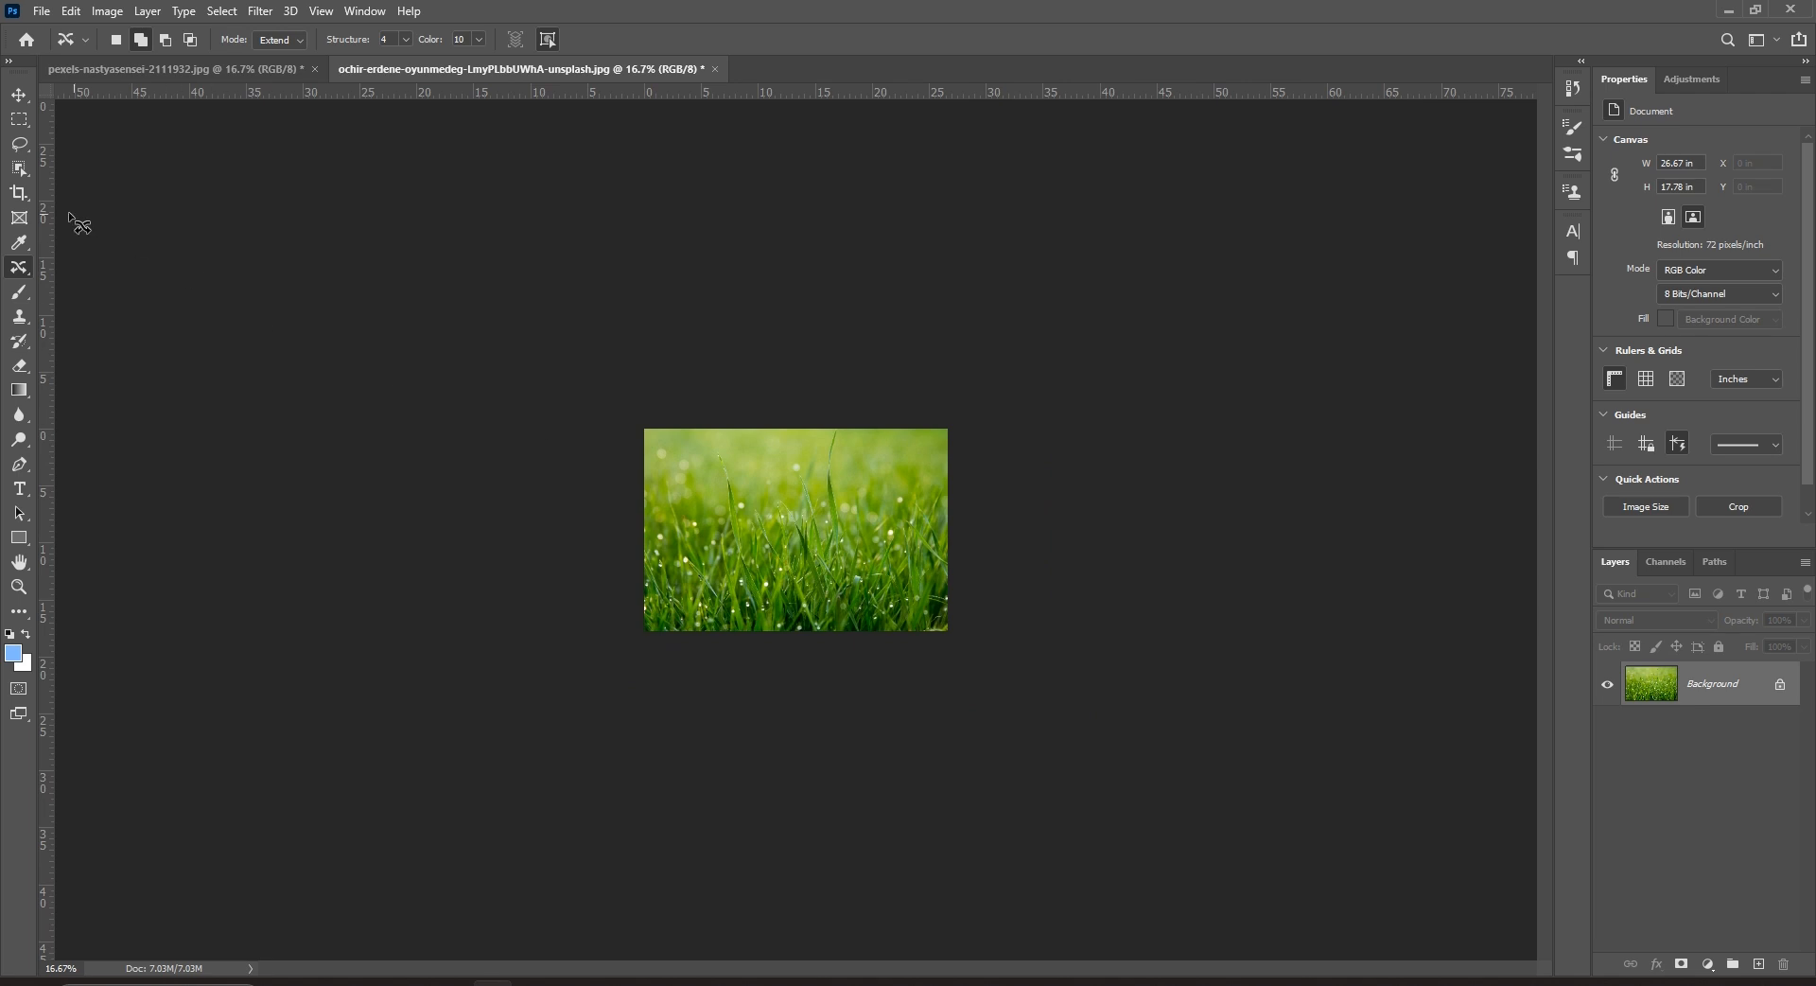
key("c")
left_click_drag(949, 536, 1172, 536)
key("Return")
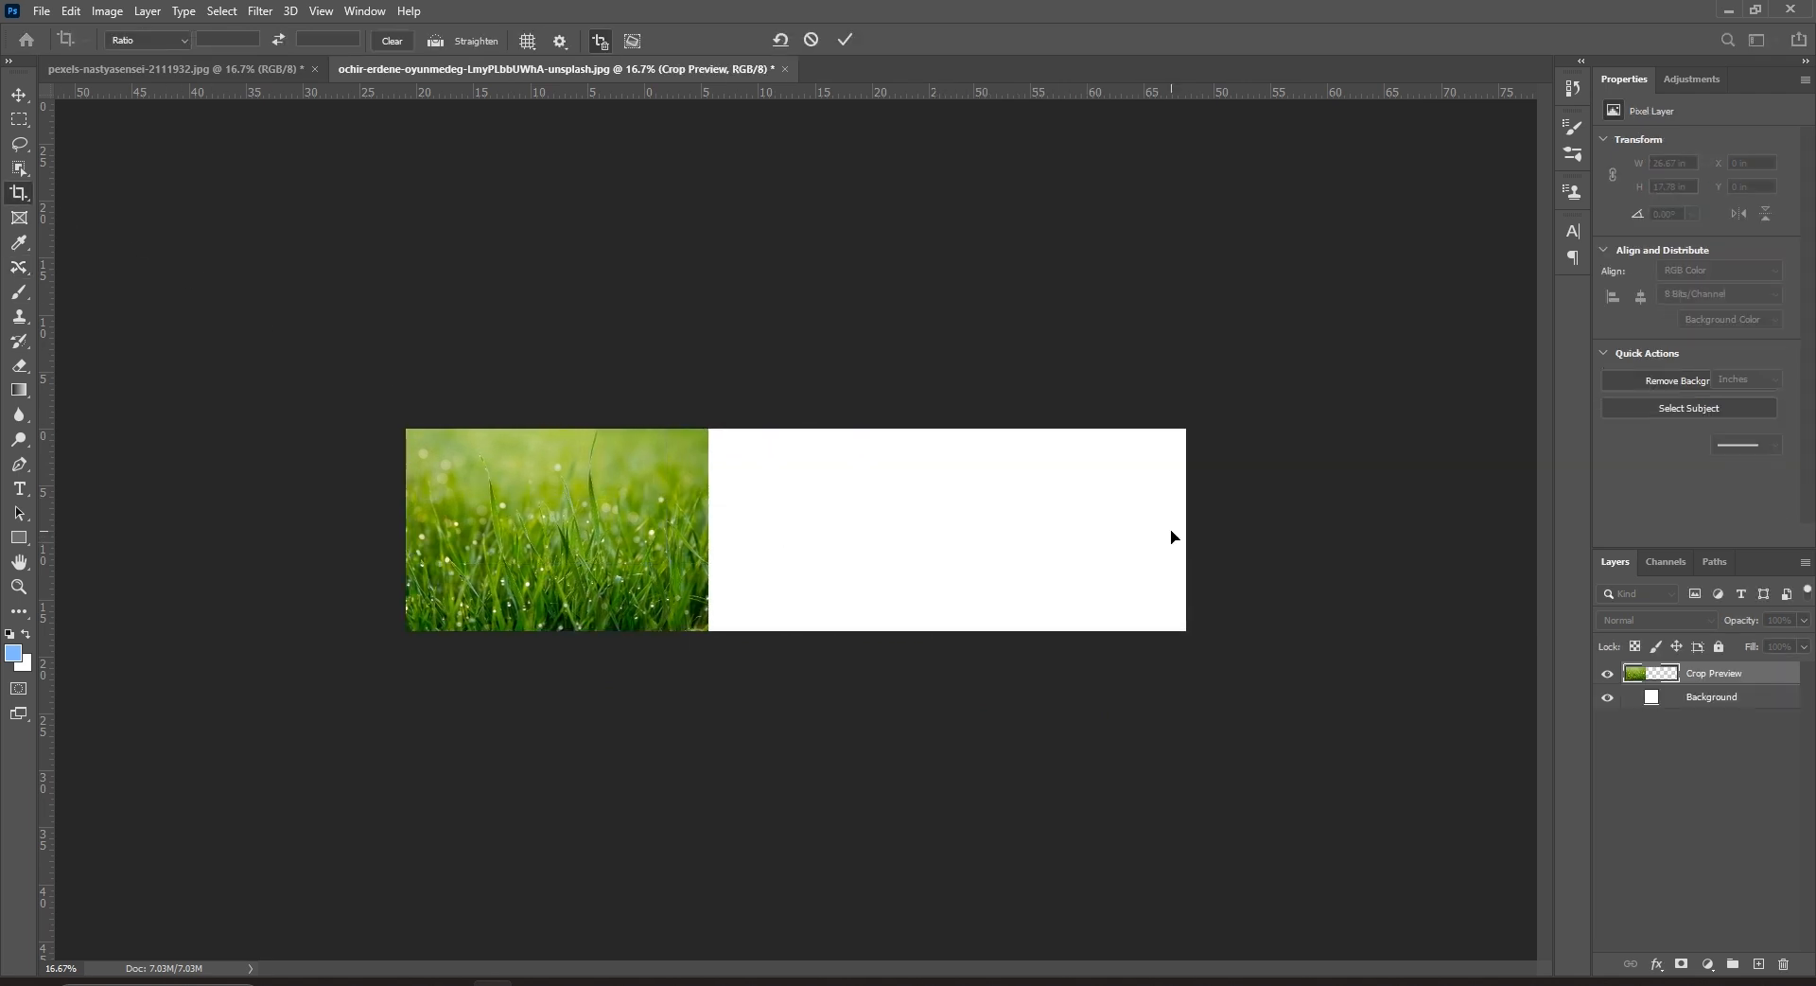
double_click(1744, 672)
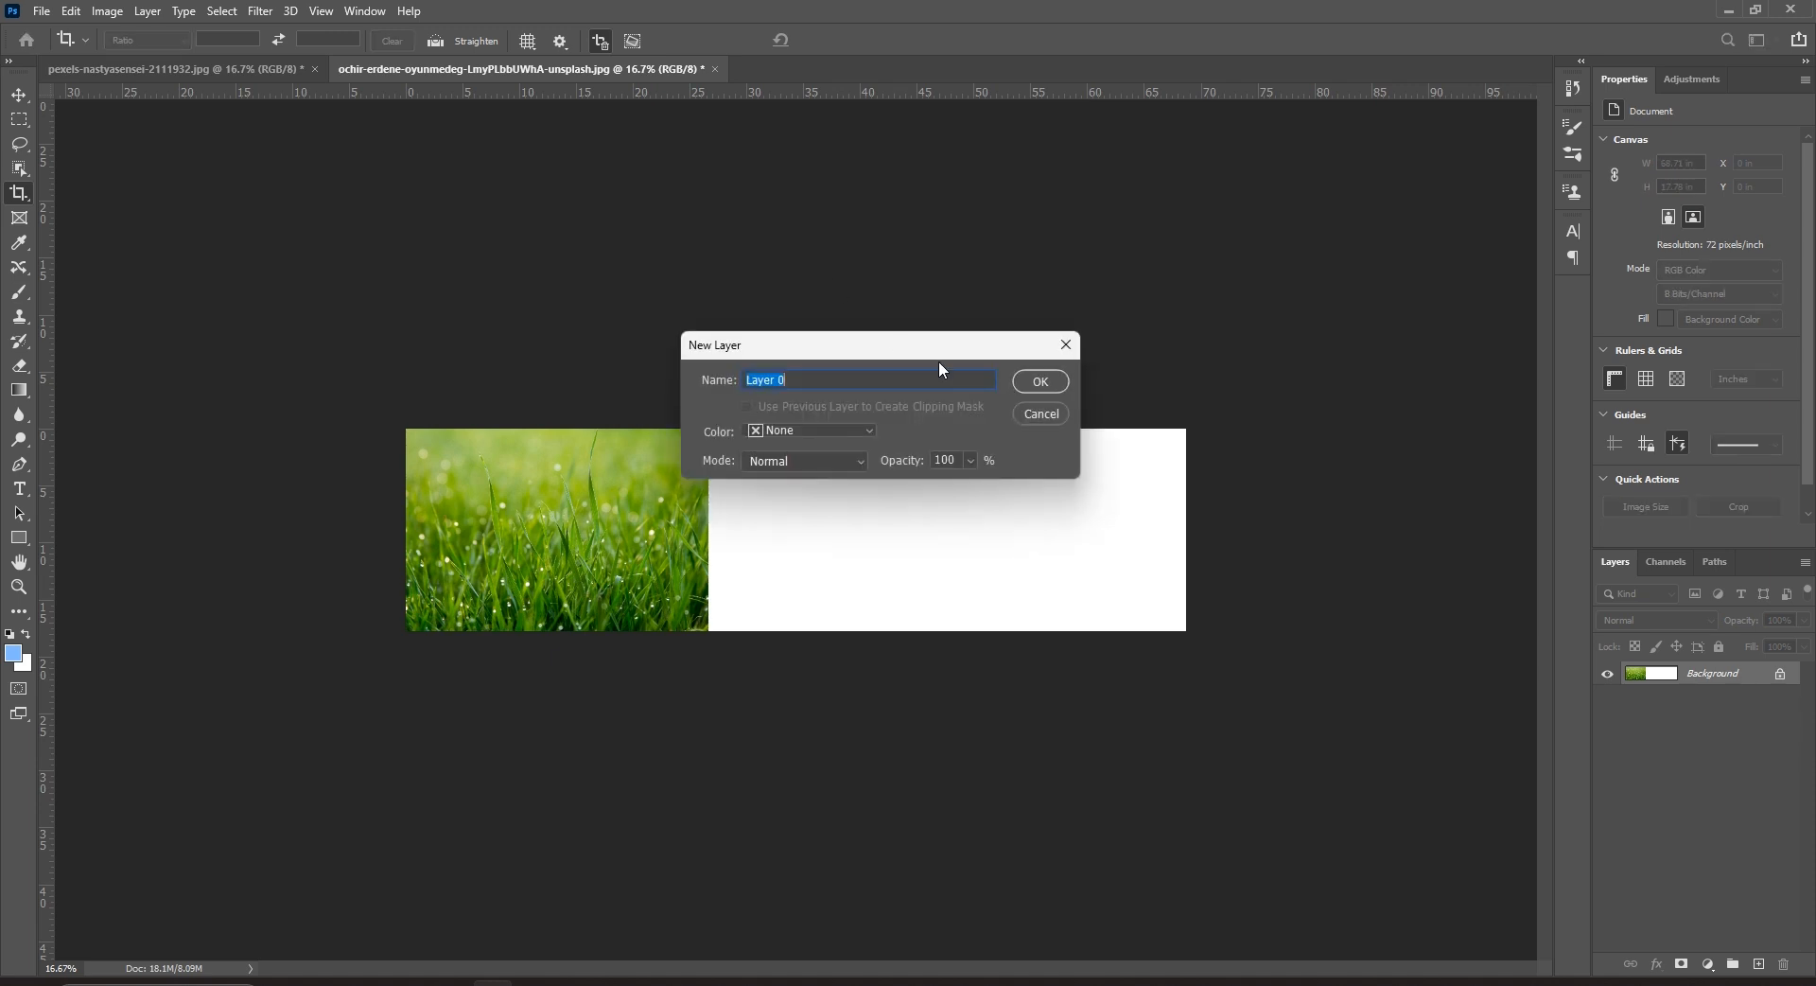
left_click(1039, 380)
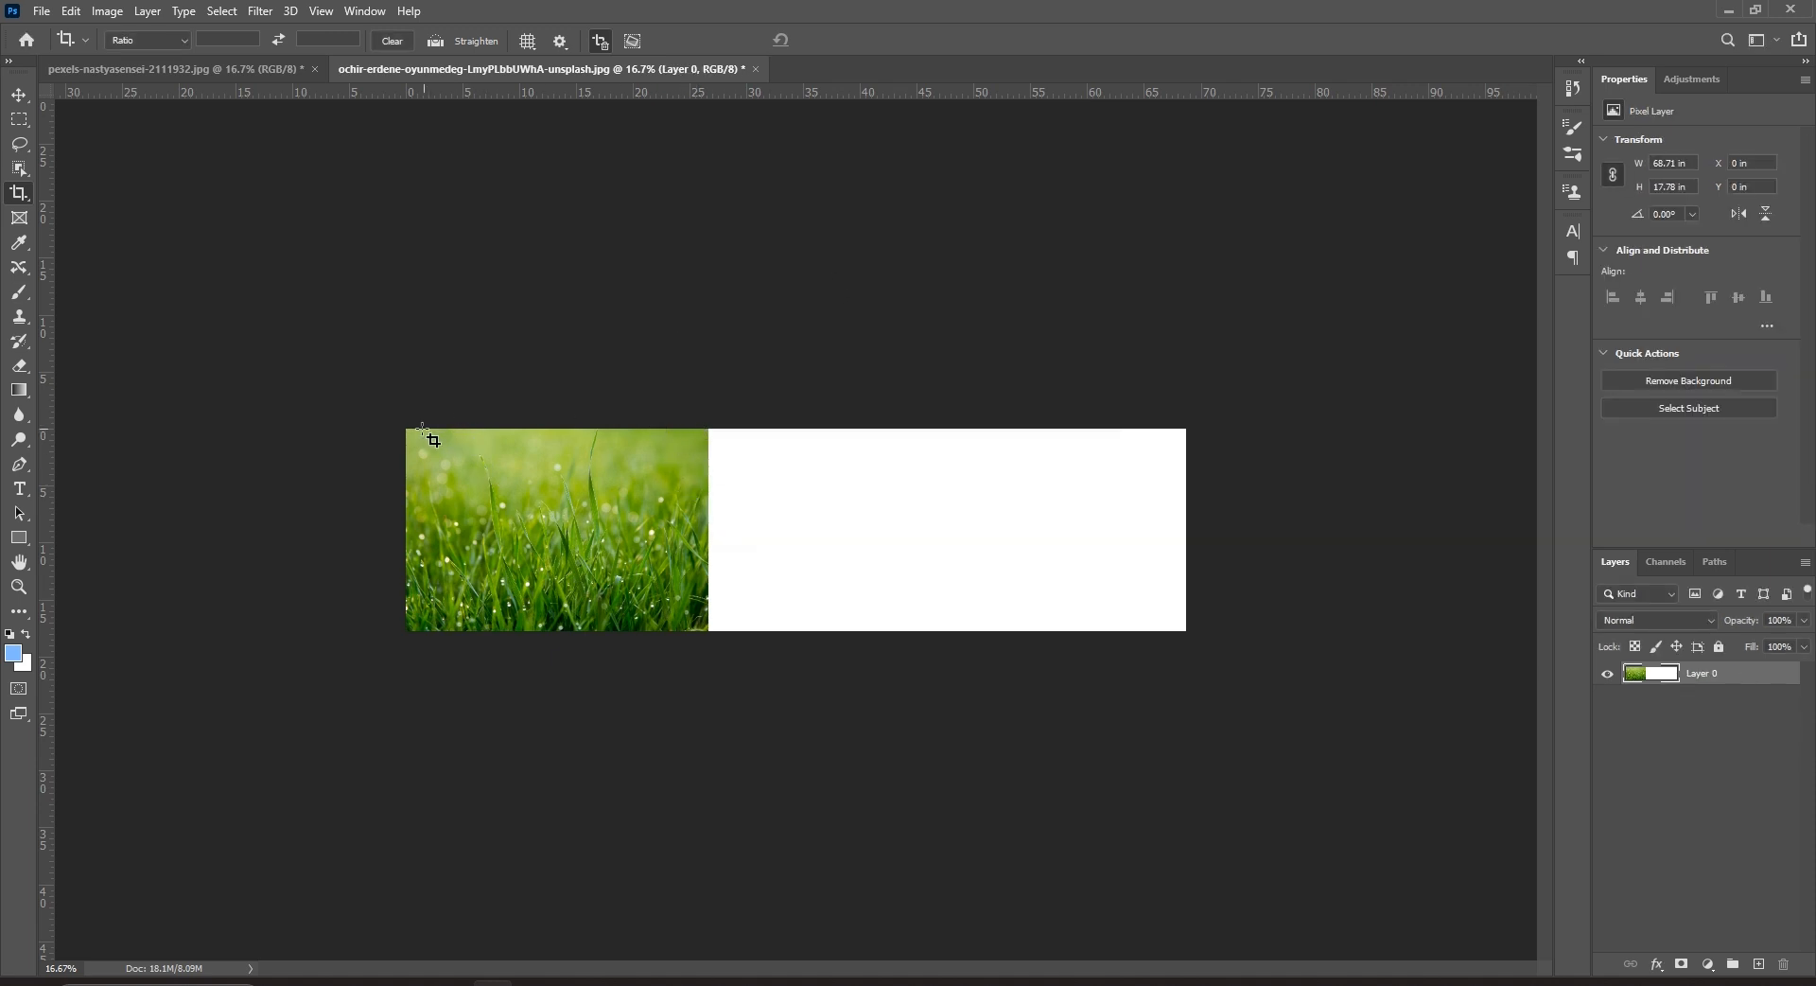
Step: Copy the grass area to a new layer and place the copy flush against the original's right edge
left_click(18, 119)
left_click_drag(368, 424, 708, 667)
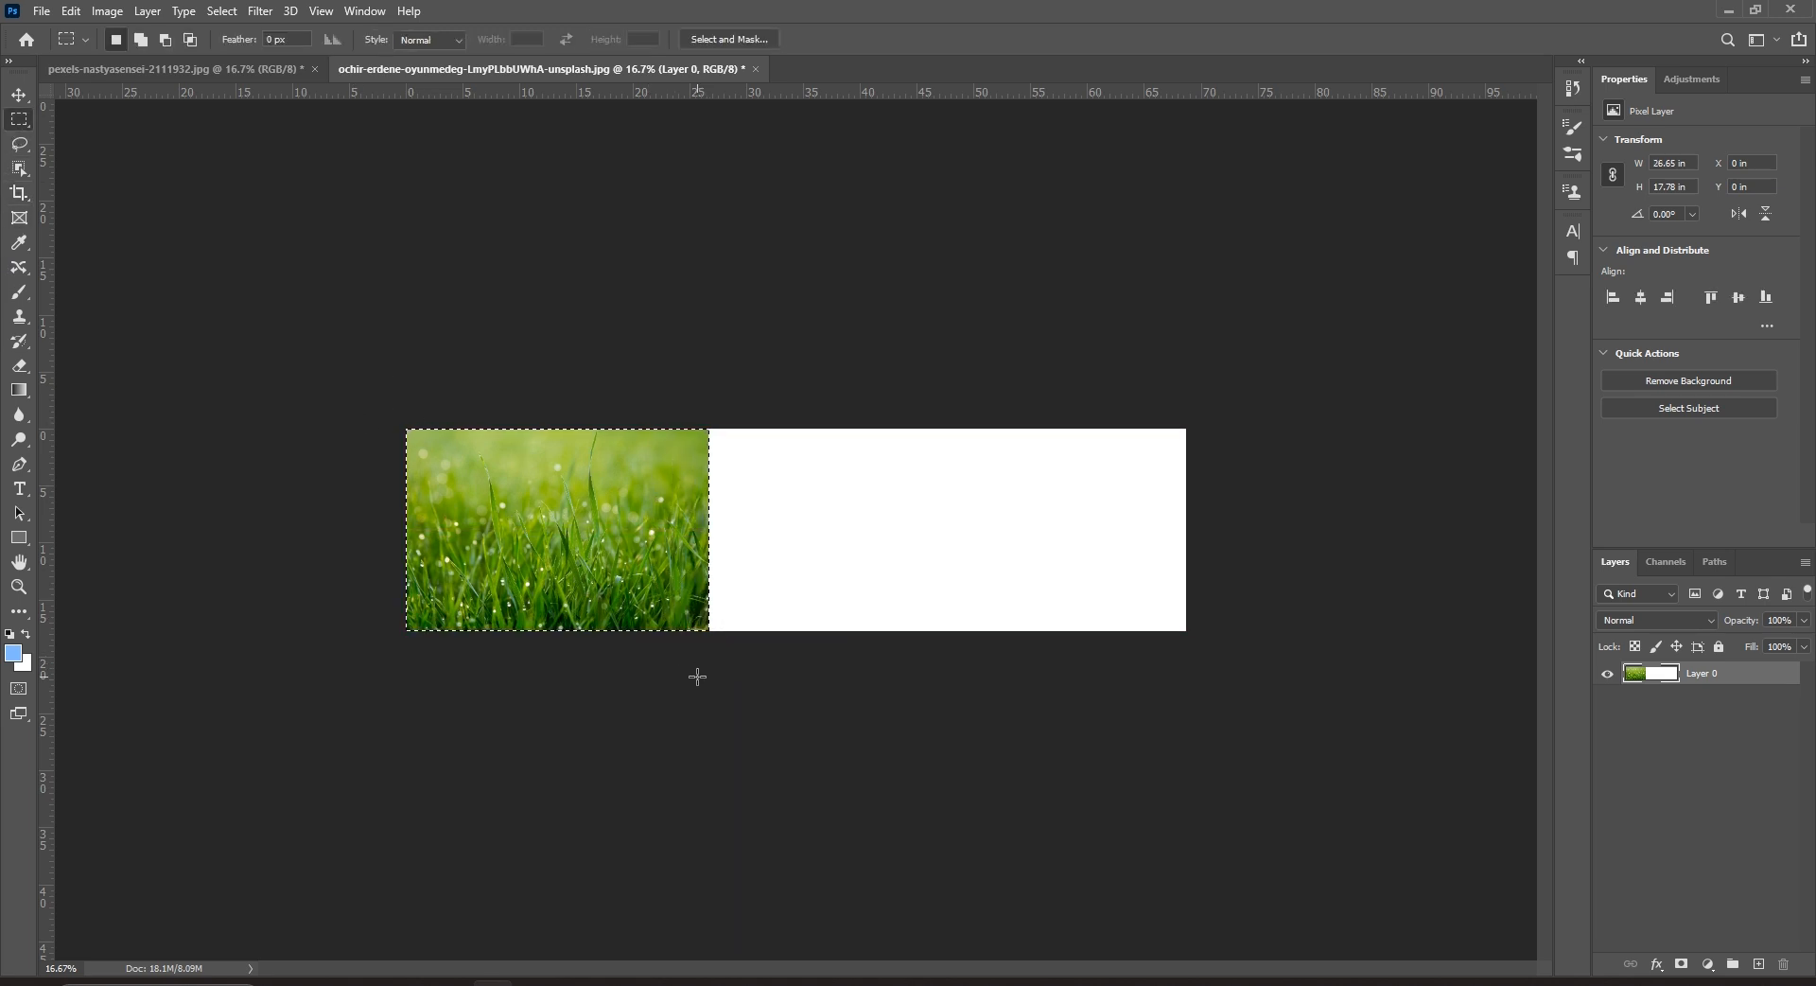
key("ctrl+j")
key("v")
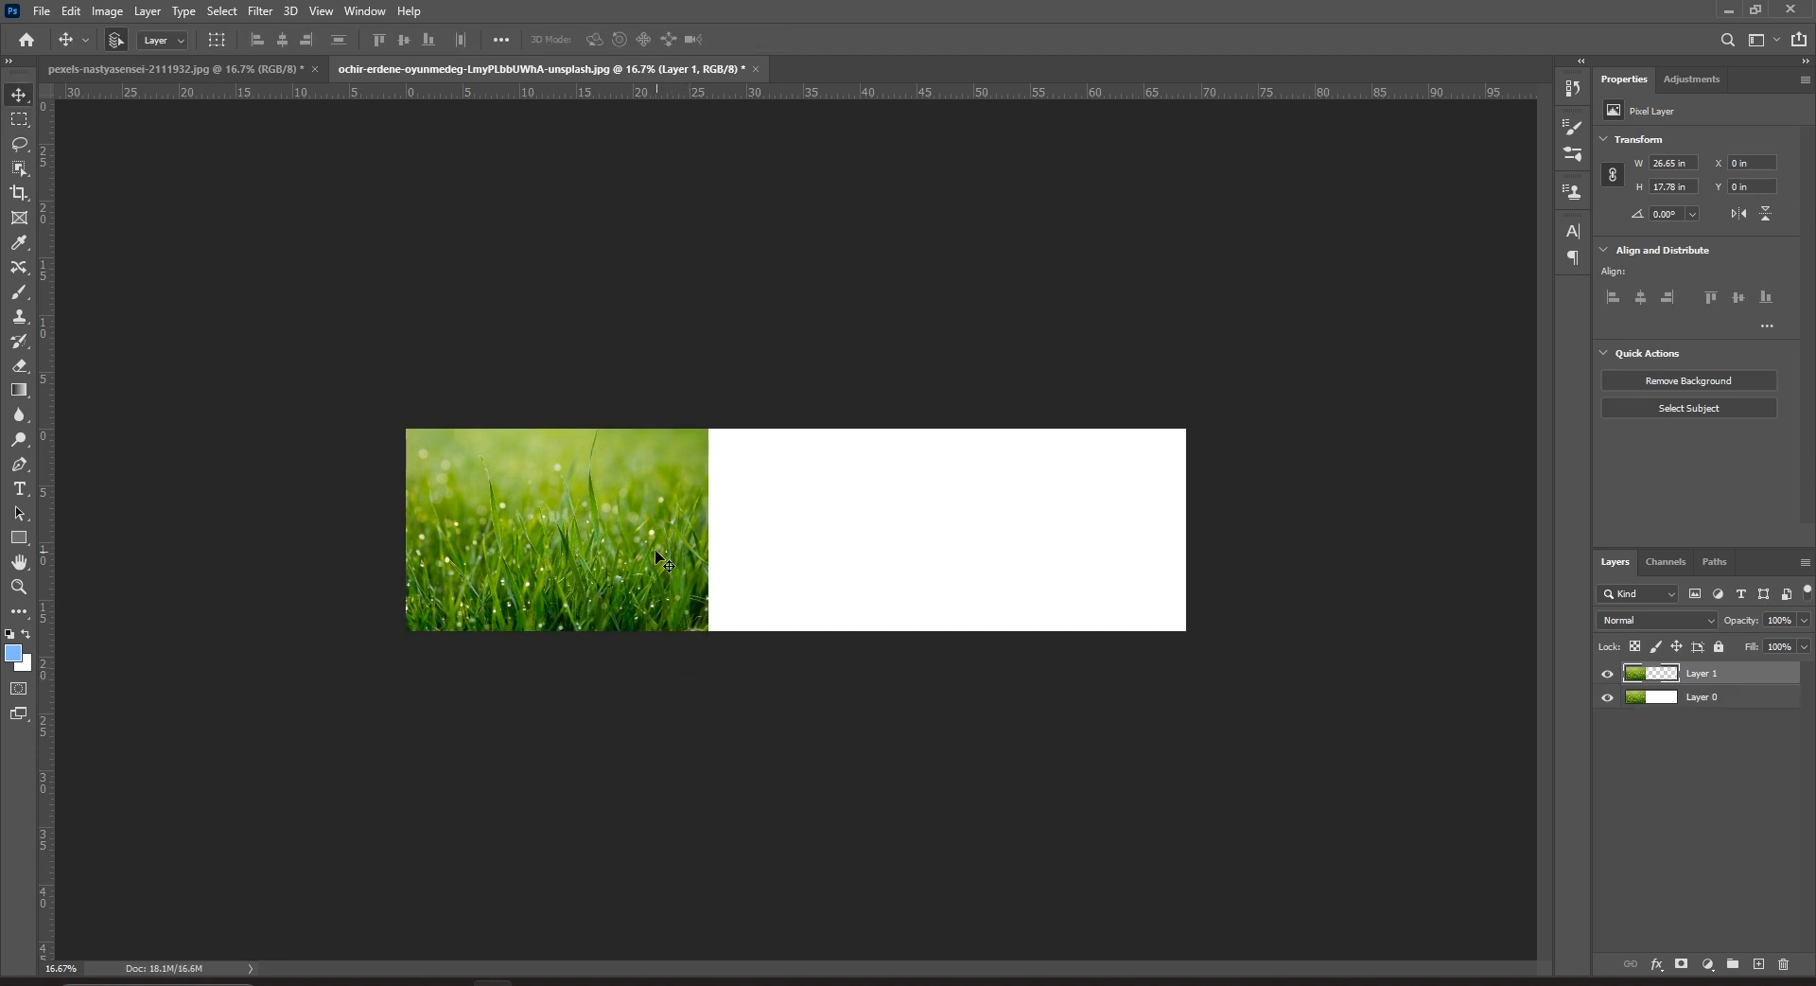
left_click_drag(614, 543, 880, 536)
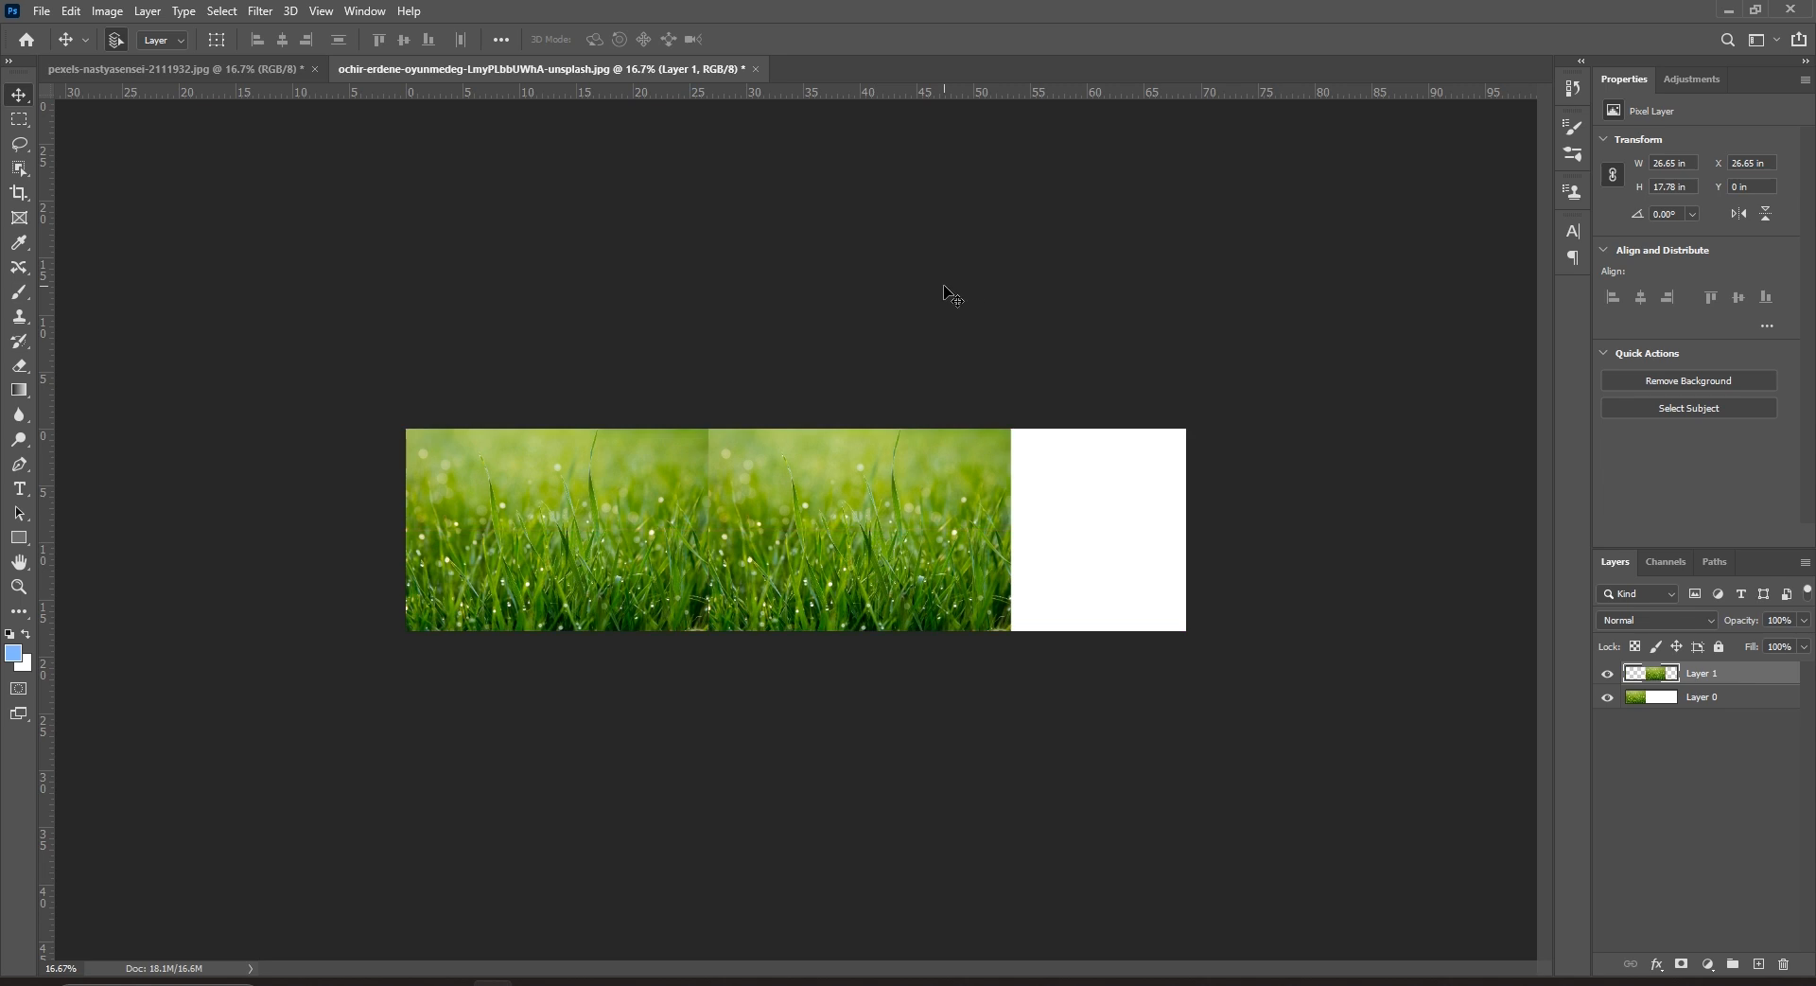
Step: Shift the grass copy slightly left to an X position of about 26 in, overlapping the original at the seam
key("ctrl+plus")
key("ctrl+plus")
right_click(1058, 464)
left_click(1089, 471)
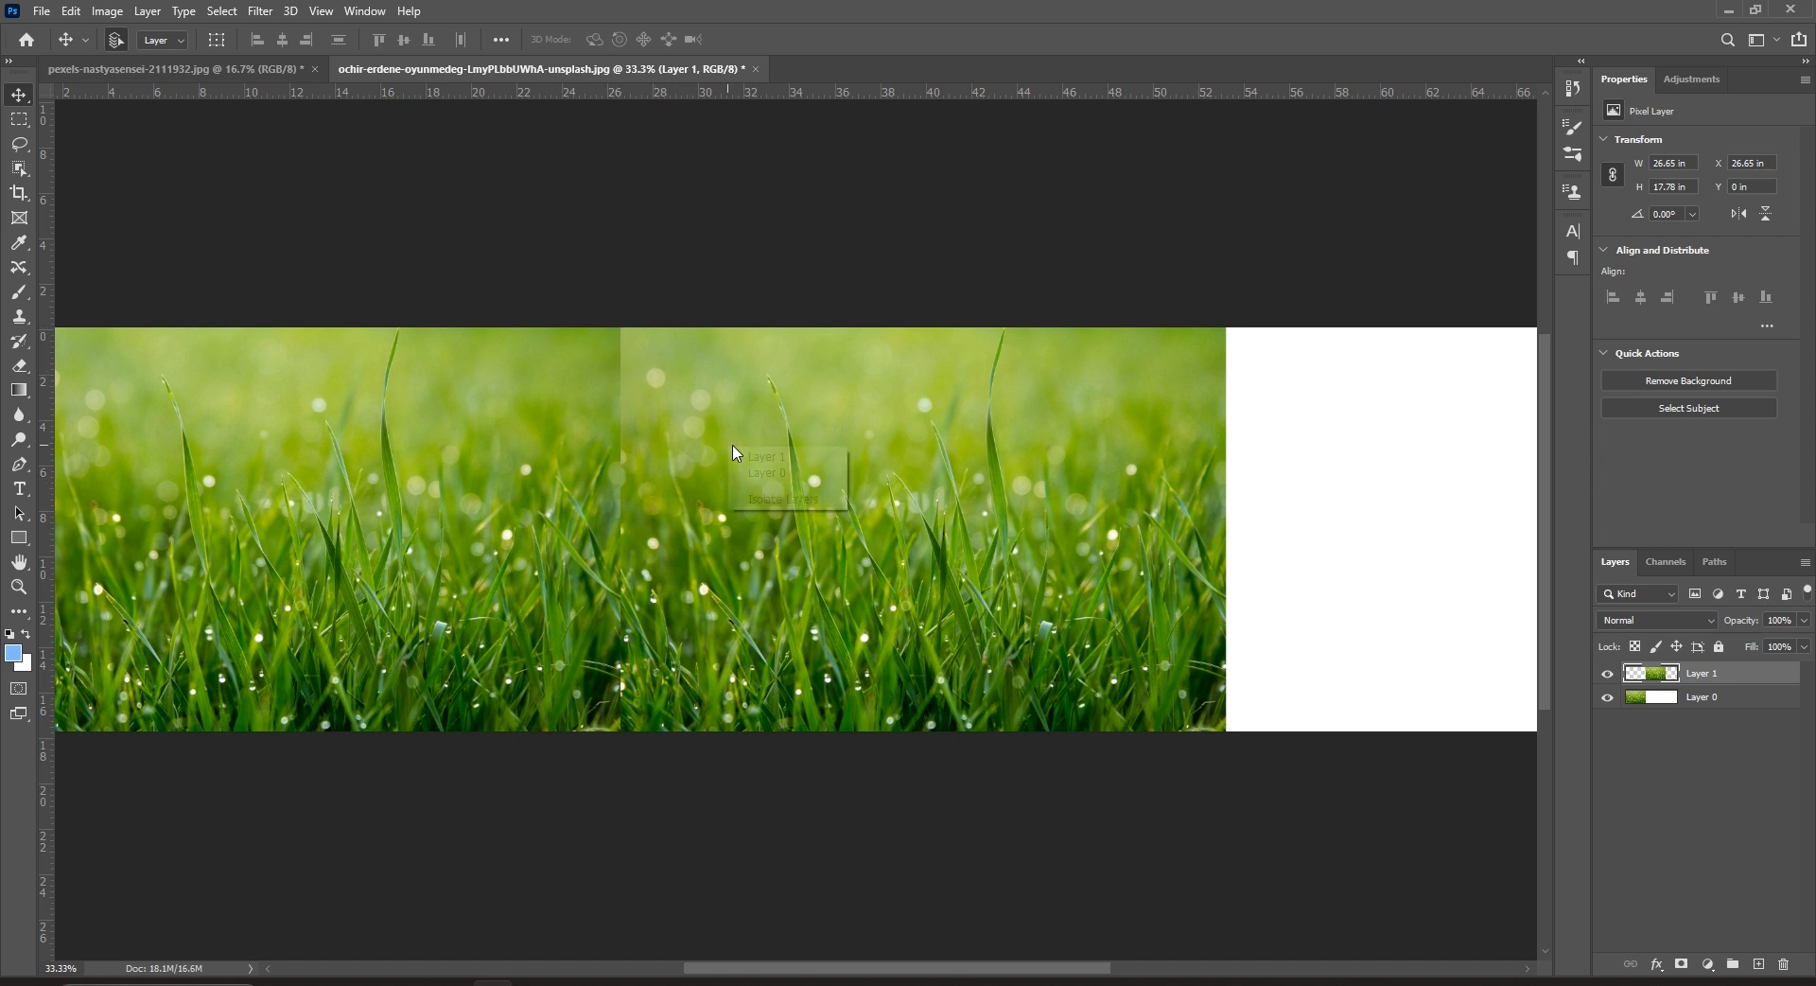
left_click_drag(839, 481, 812, 473)
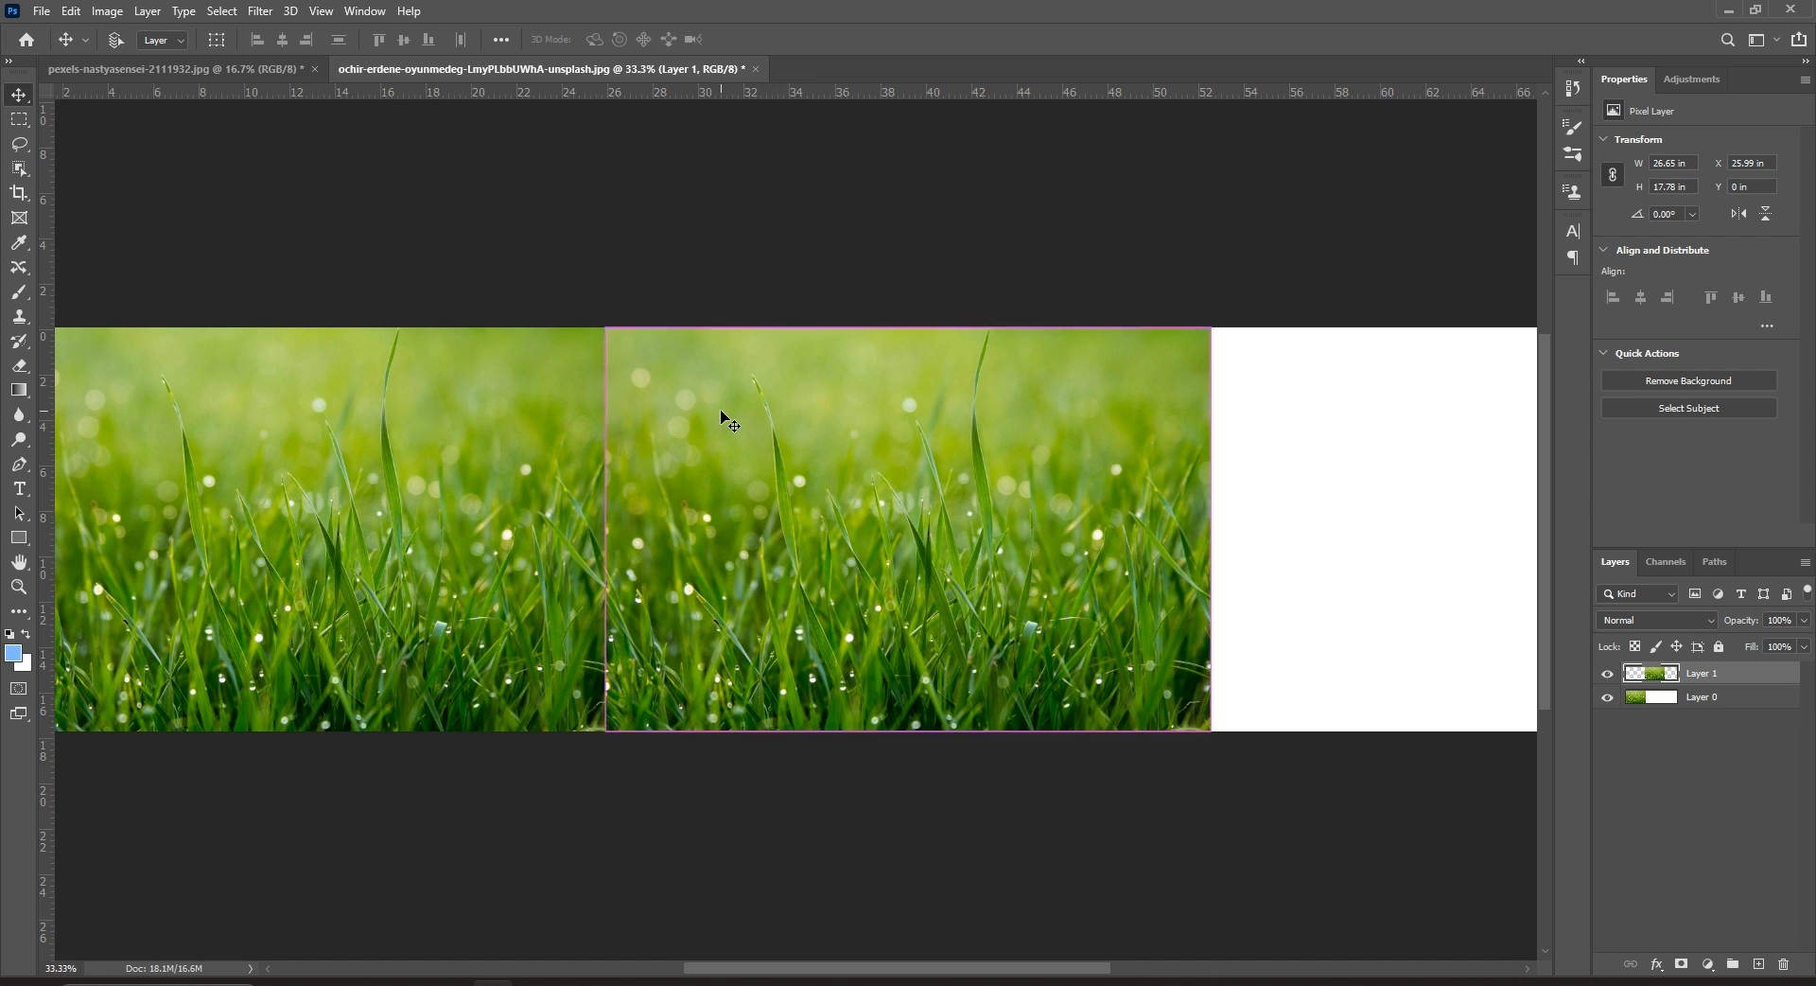
Step: Undo the grass copy's shift, its placement and the layer duplication
key("ctrl+z")
key("z")
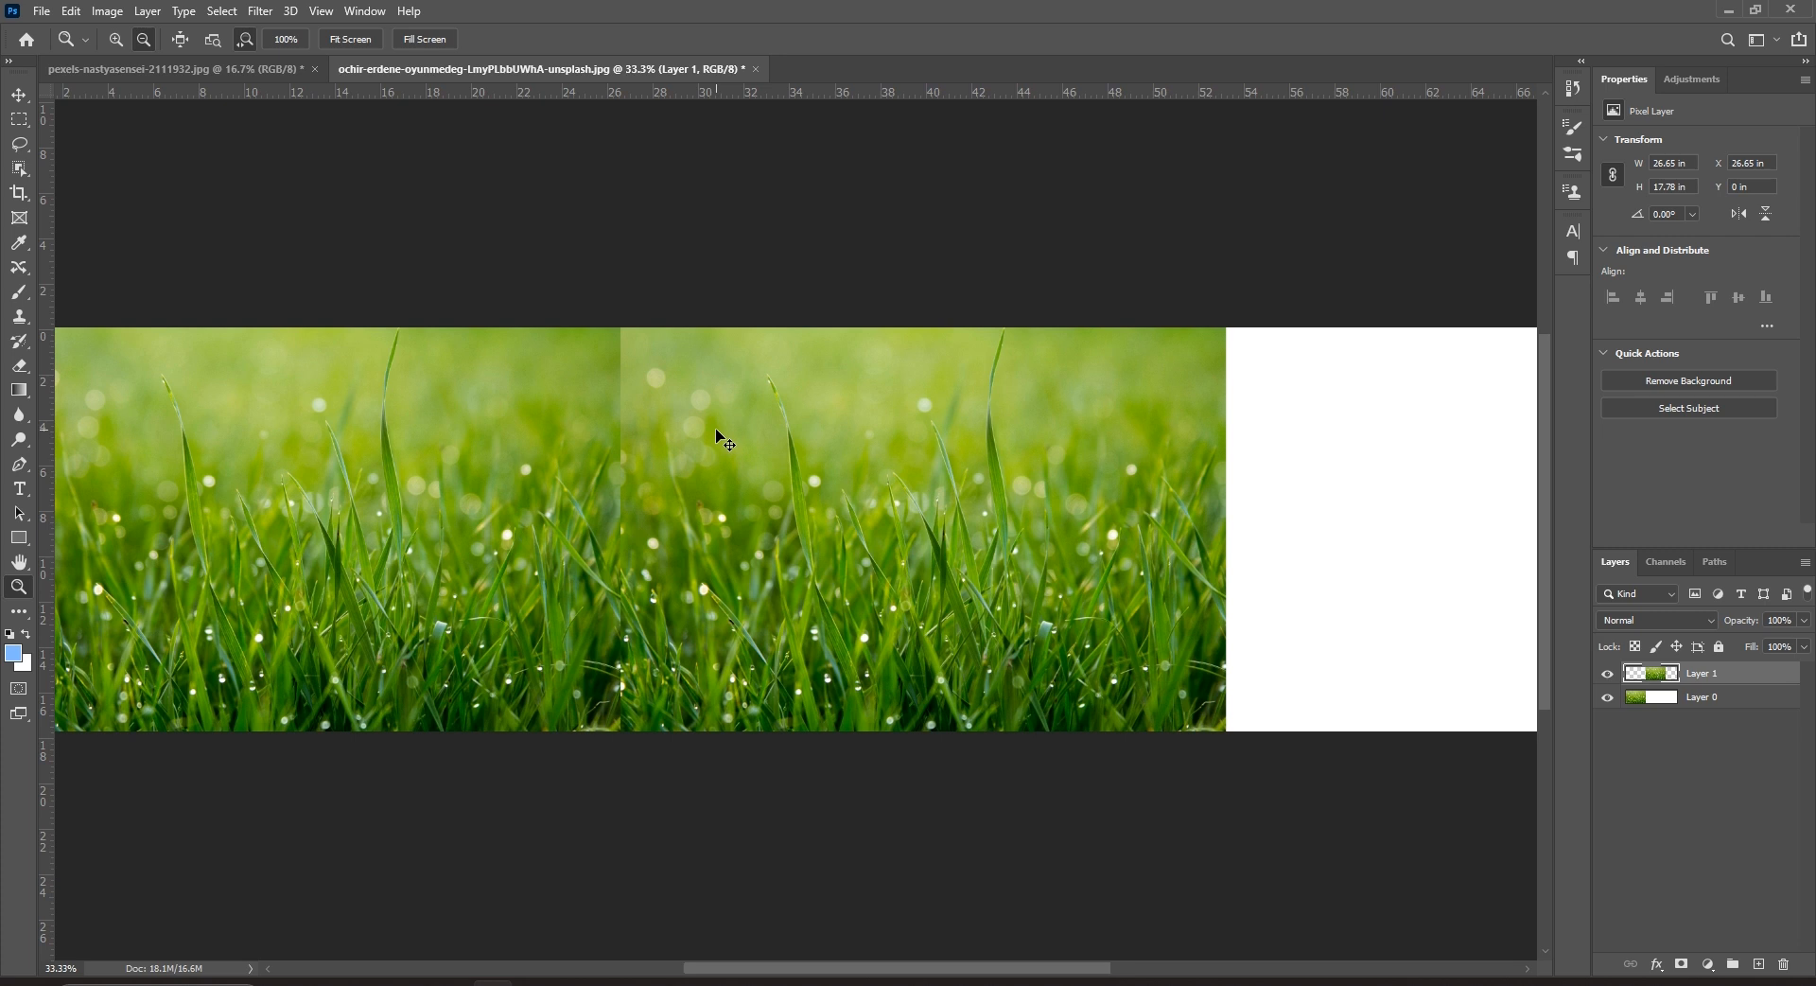
left_click(726, 435, "alt")
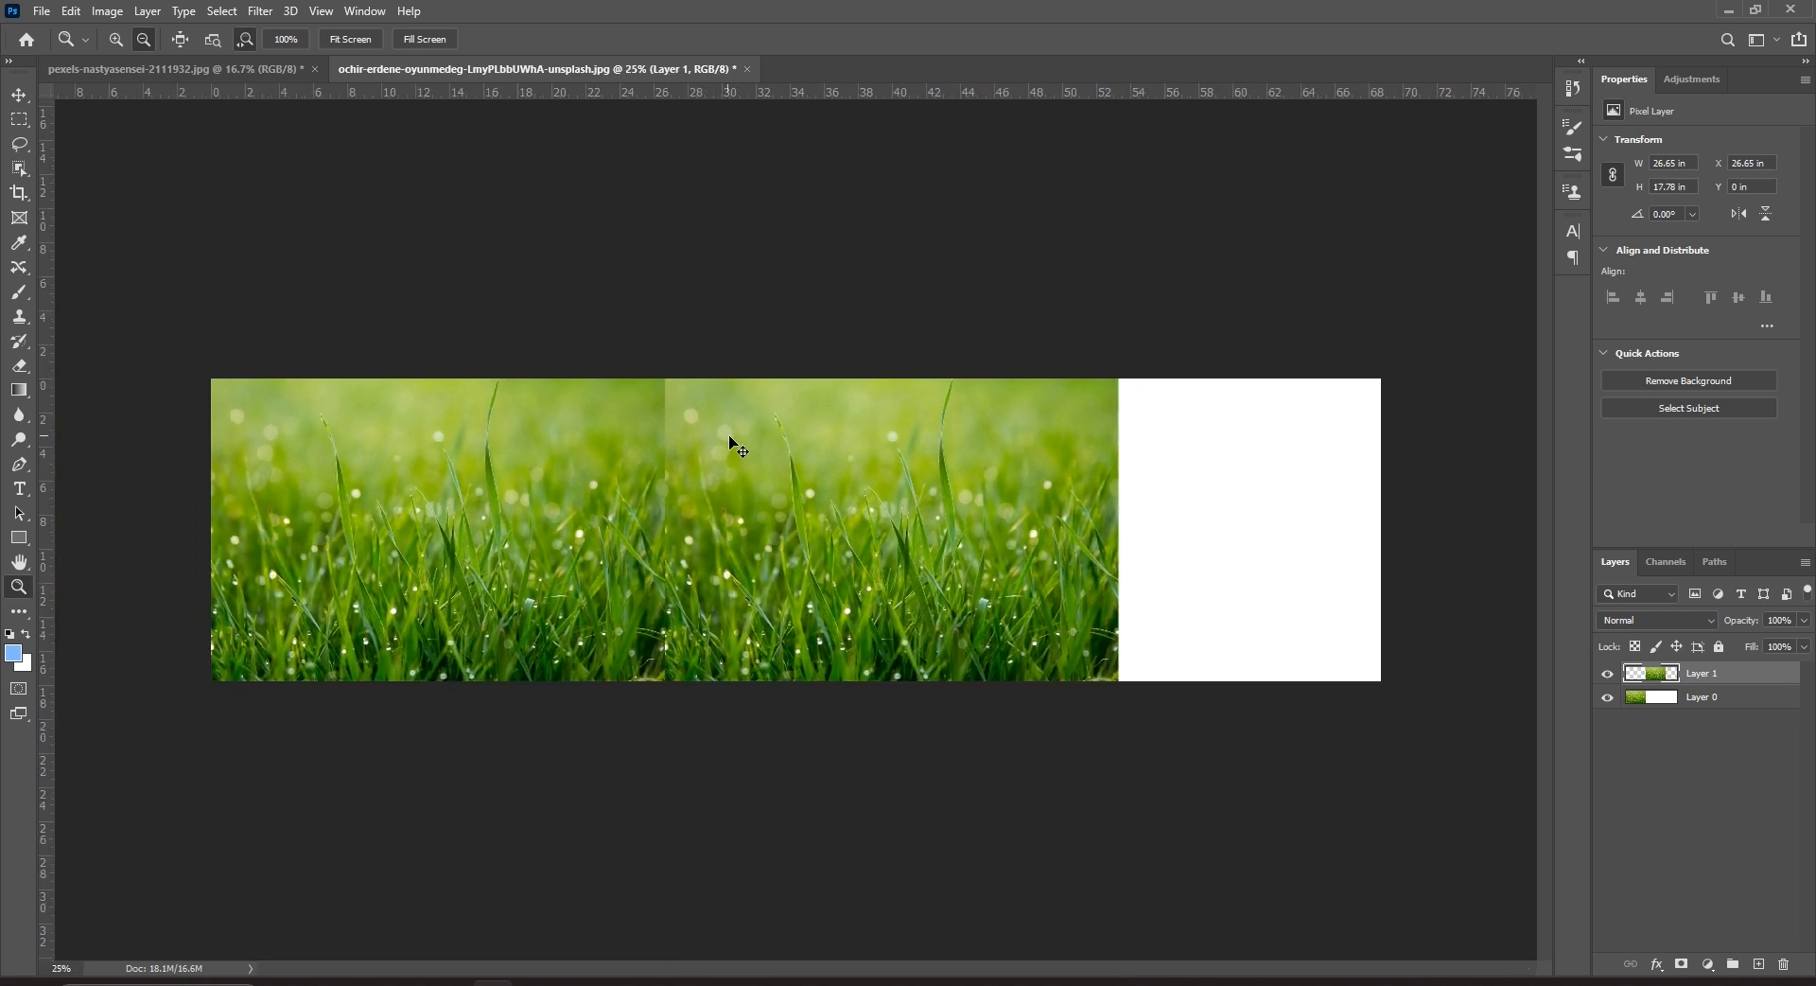
left_click(734, 441, "alt")
key("ctrl+z")
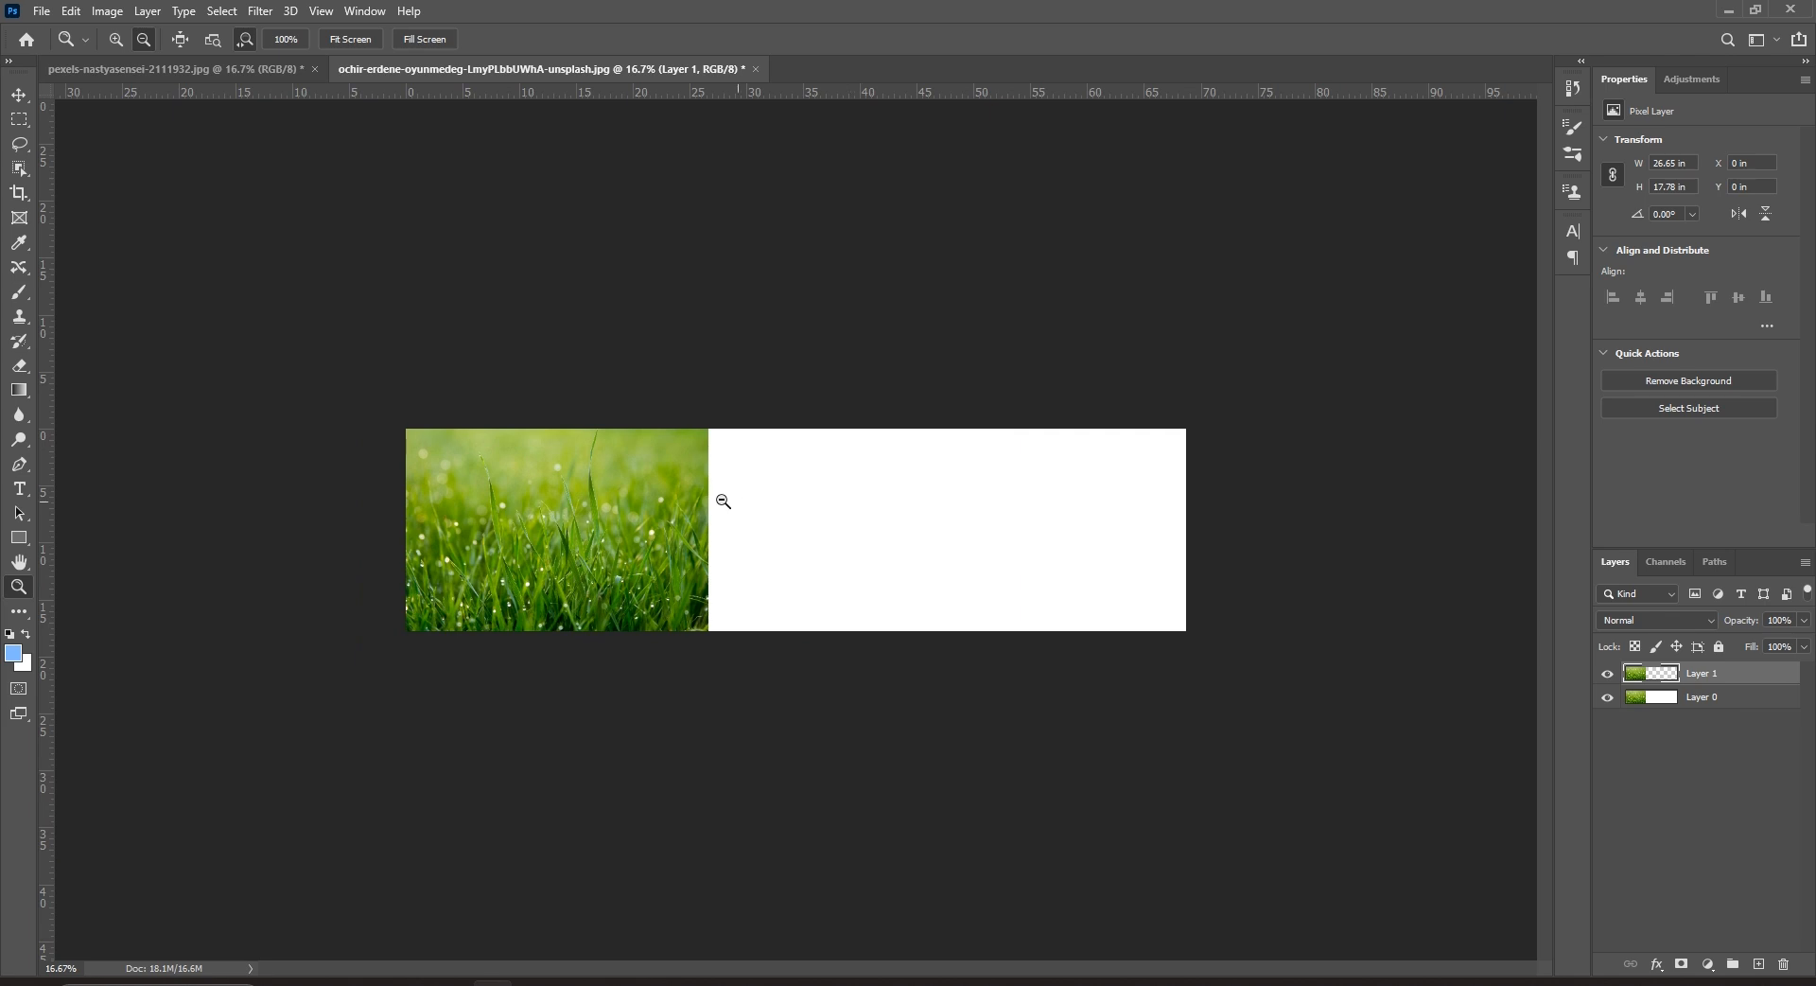
key("ctrl+z")
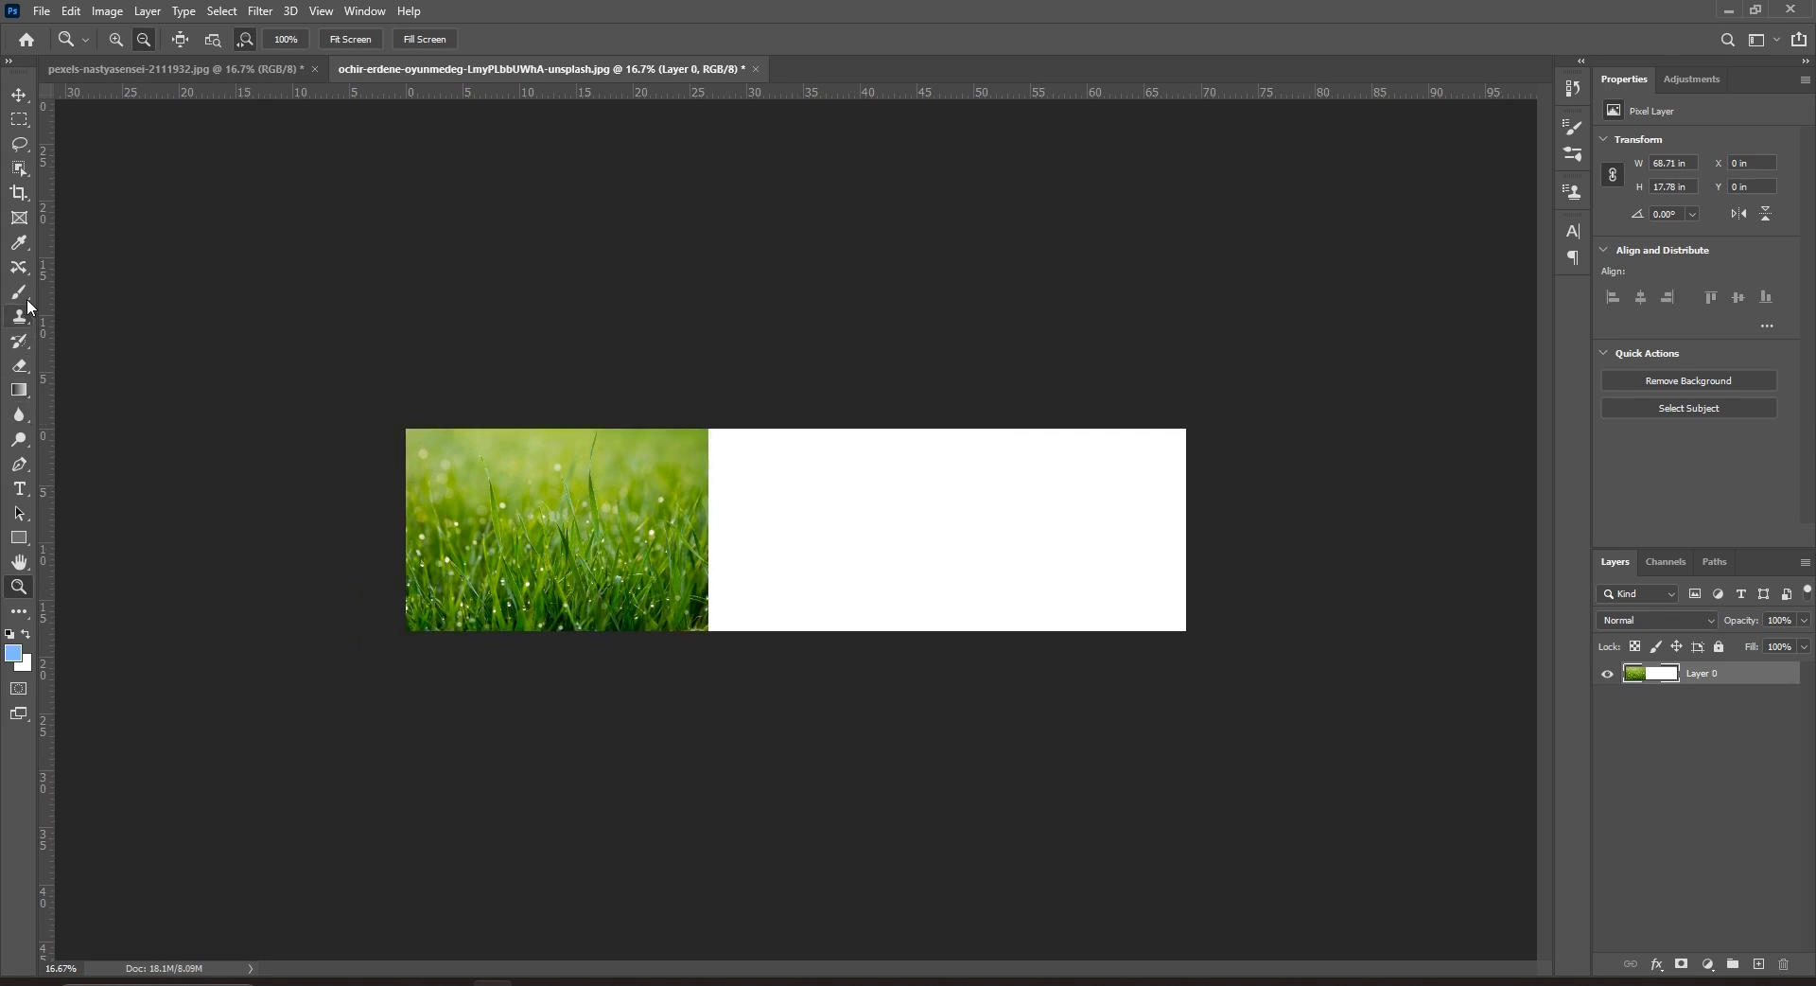
left_click(35, 269)
left_click(123, 321)
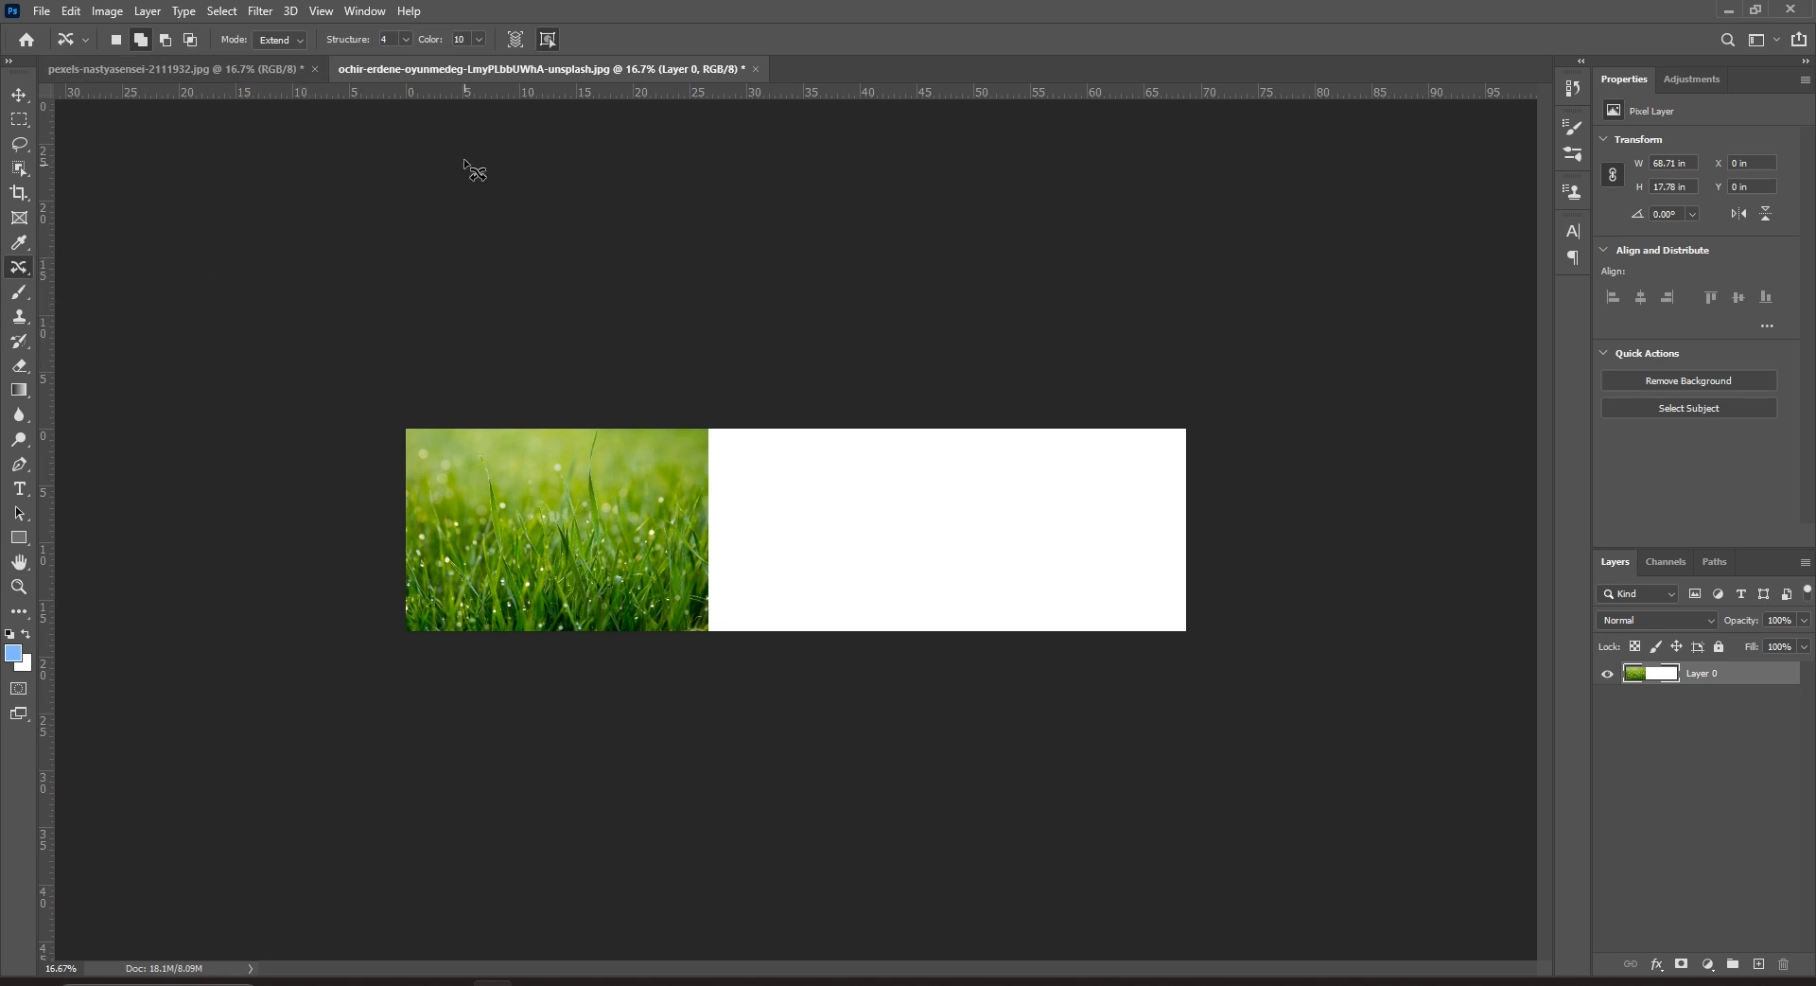
left_click(480, 39)
left_click(443, 19)
left_click_drag(476, 507, 484, 512)
key("ctrl+d")
Step: Select the whole grass area with a rectangular marquee and use Content-Aware Move in Extend mode to place a slightly overlapping copy to its right
left_click(23, 123)
left_click(55, 123)
left_click_drag(415, 438, 707, 730)
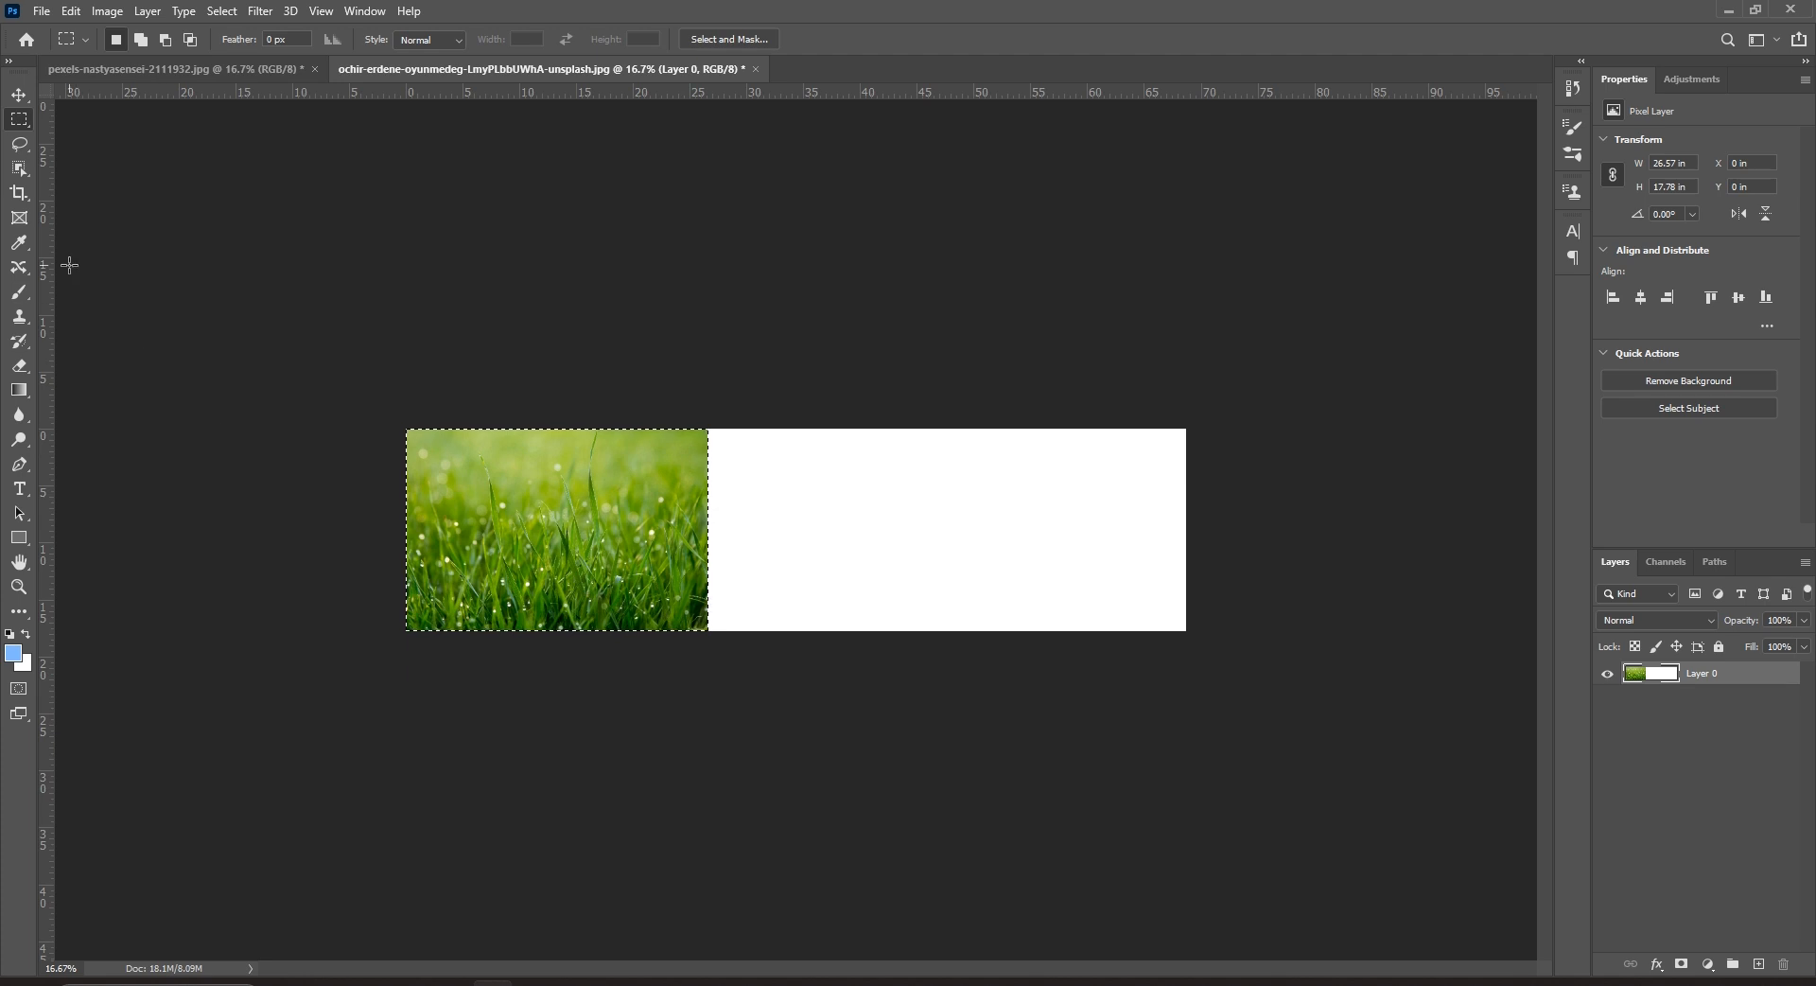
left_click(20, 267)
left_click(275, 46)
left_click(276, 42)
left_click_drag(545, 489, 787, 510)
left_click_drag(786, 511, 783, 512)
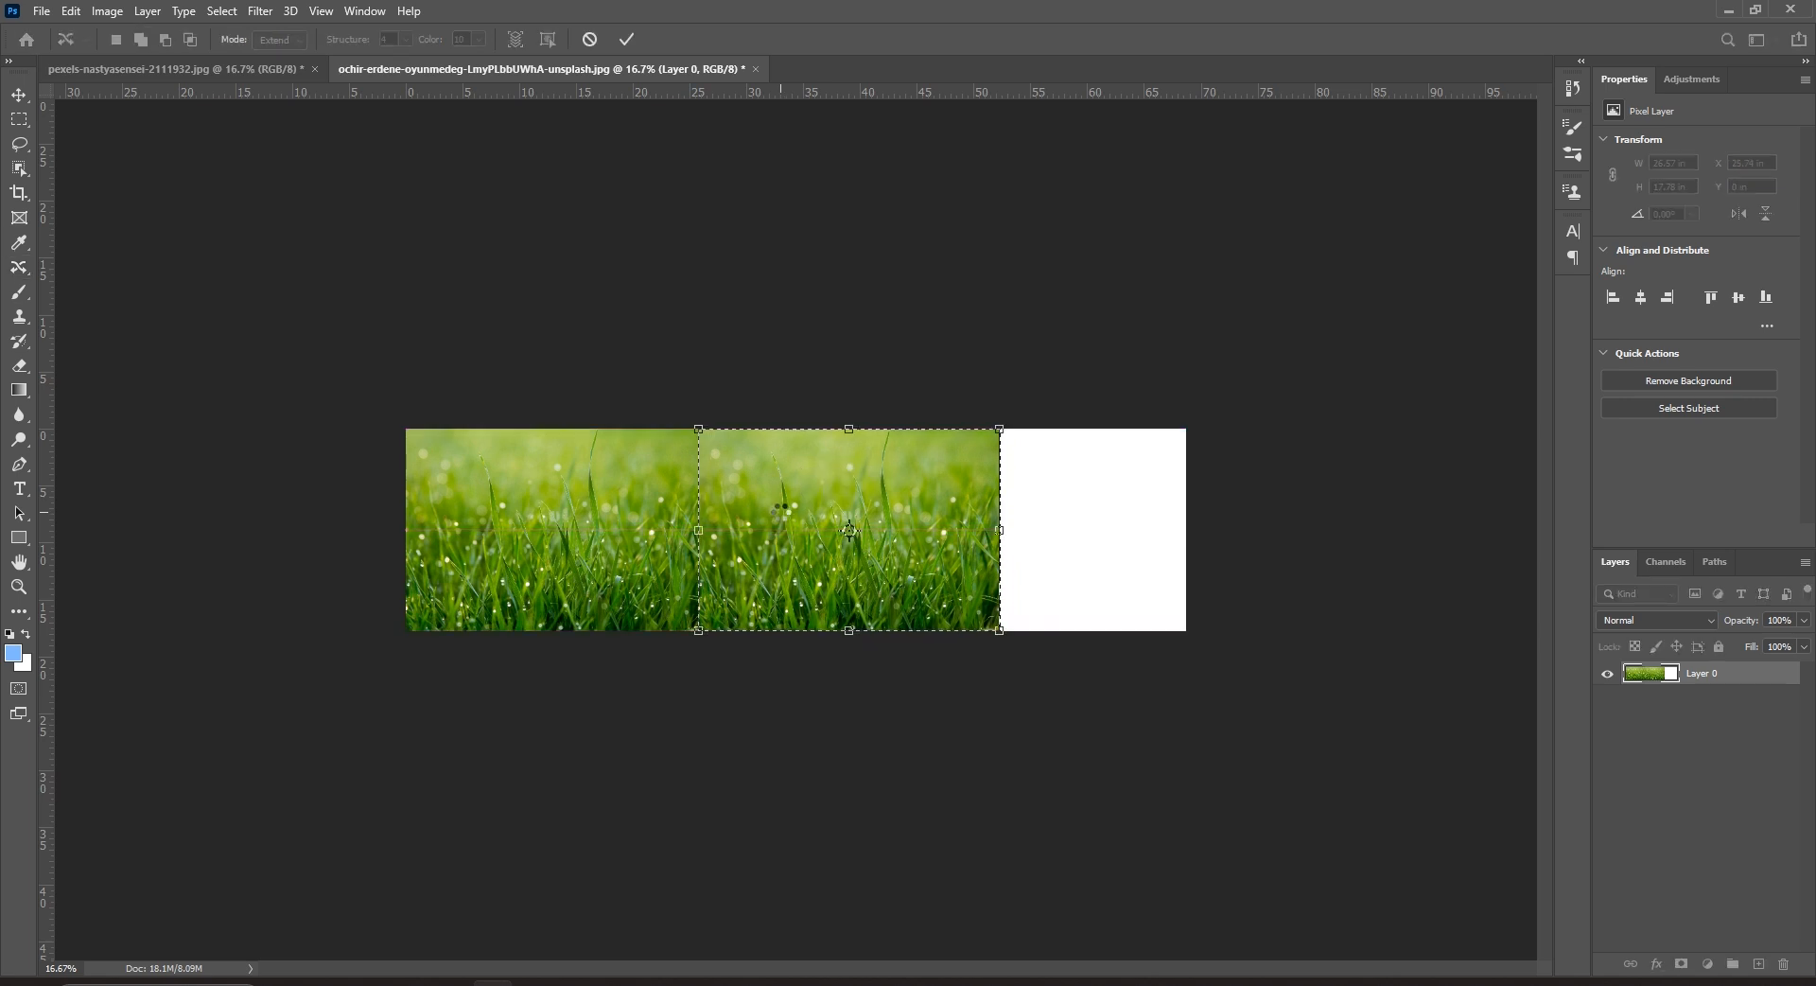
key("Return")
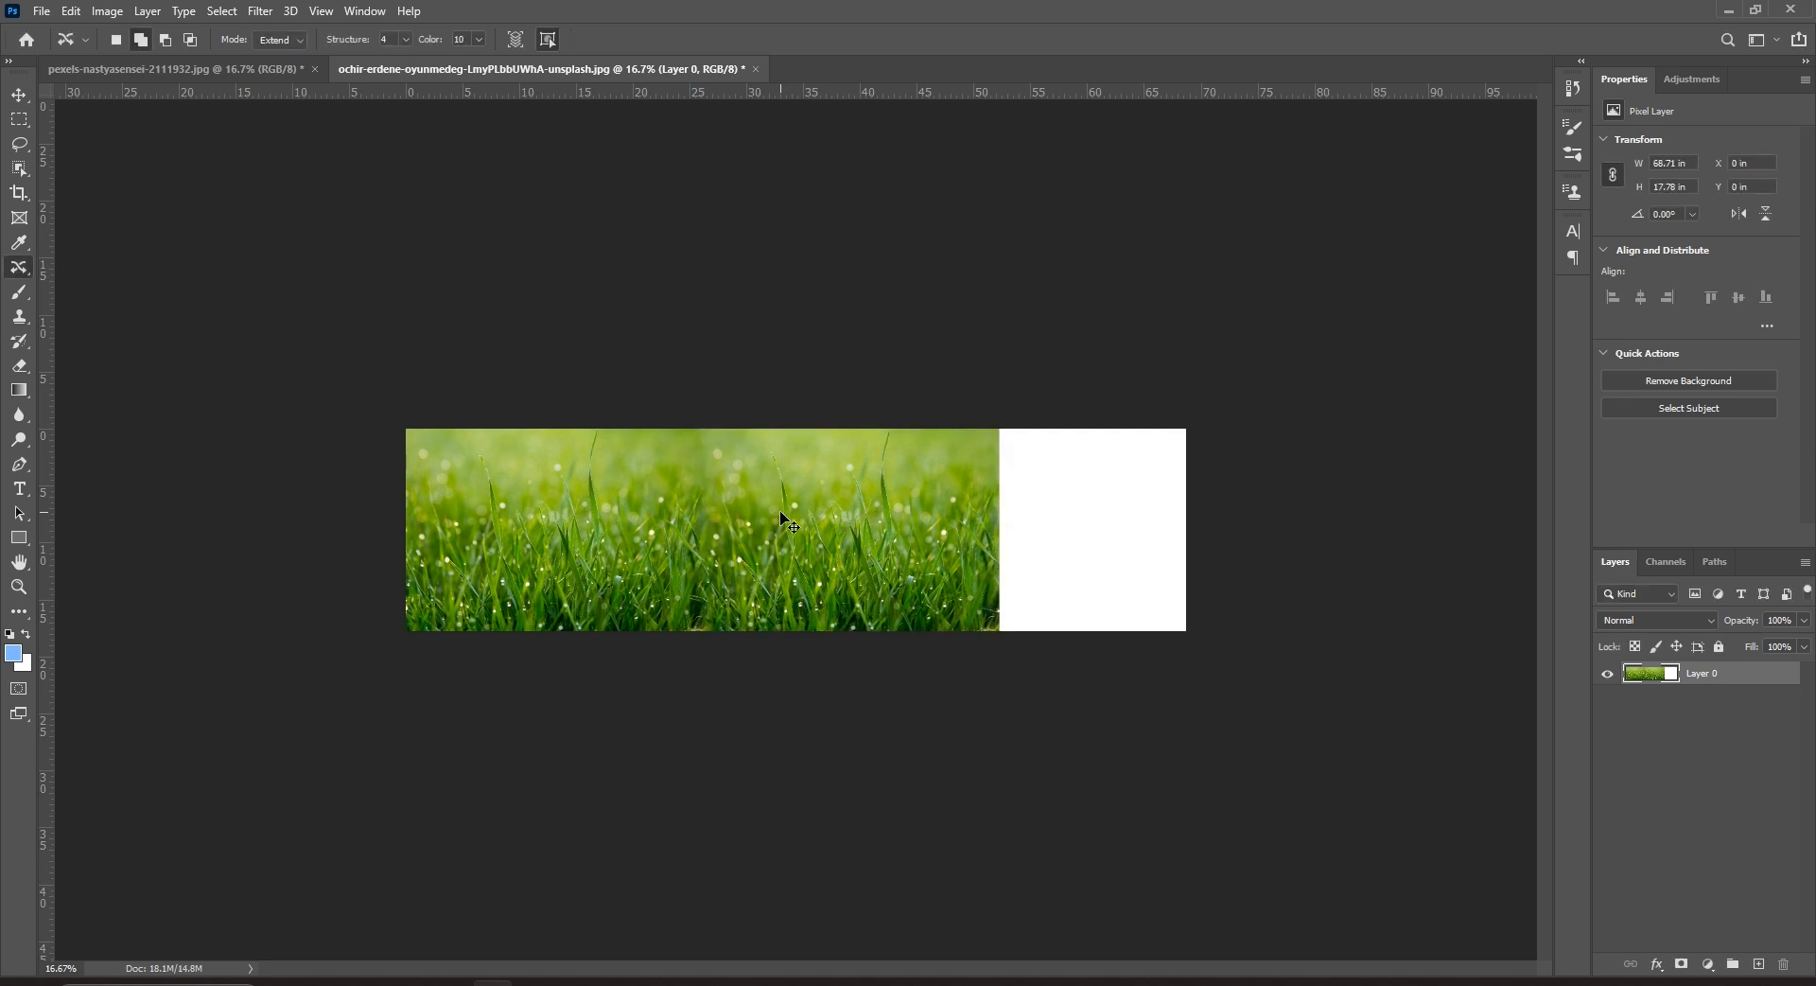
Step: Select all of the extended grass and use Content-Aware Move to copy it over the remaining white area, overlapping the existing grass
key("ctrl+minus")
key("ctrl+plus")
key("ctrl+plus")
key("ctrl+plus")
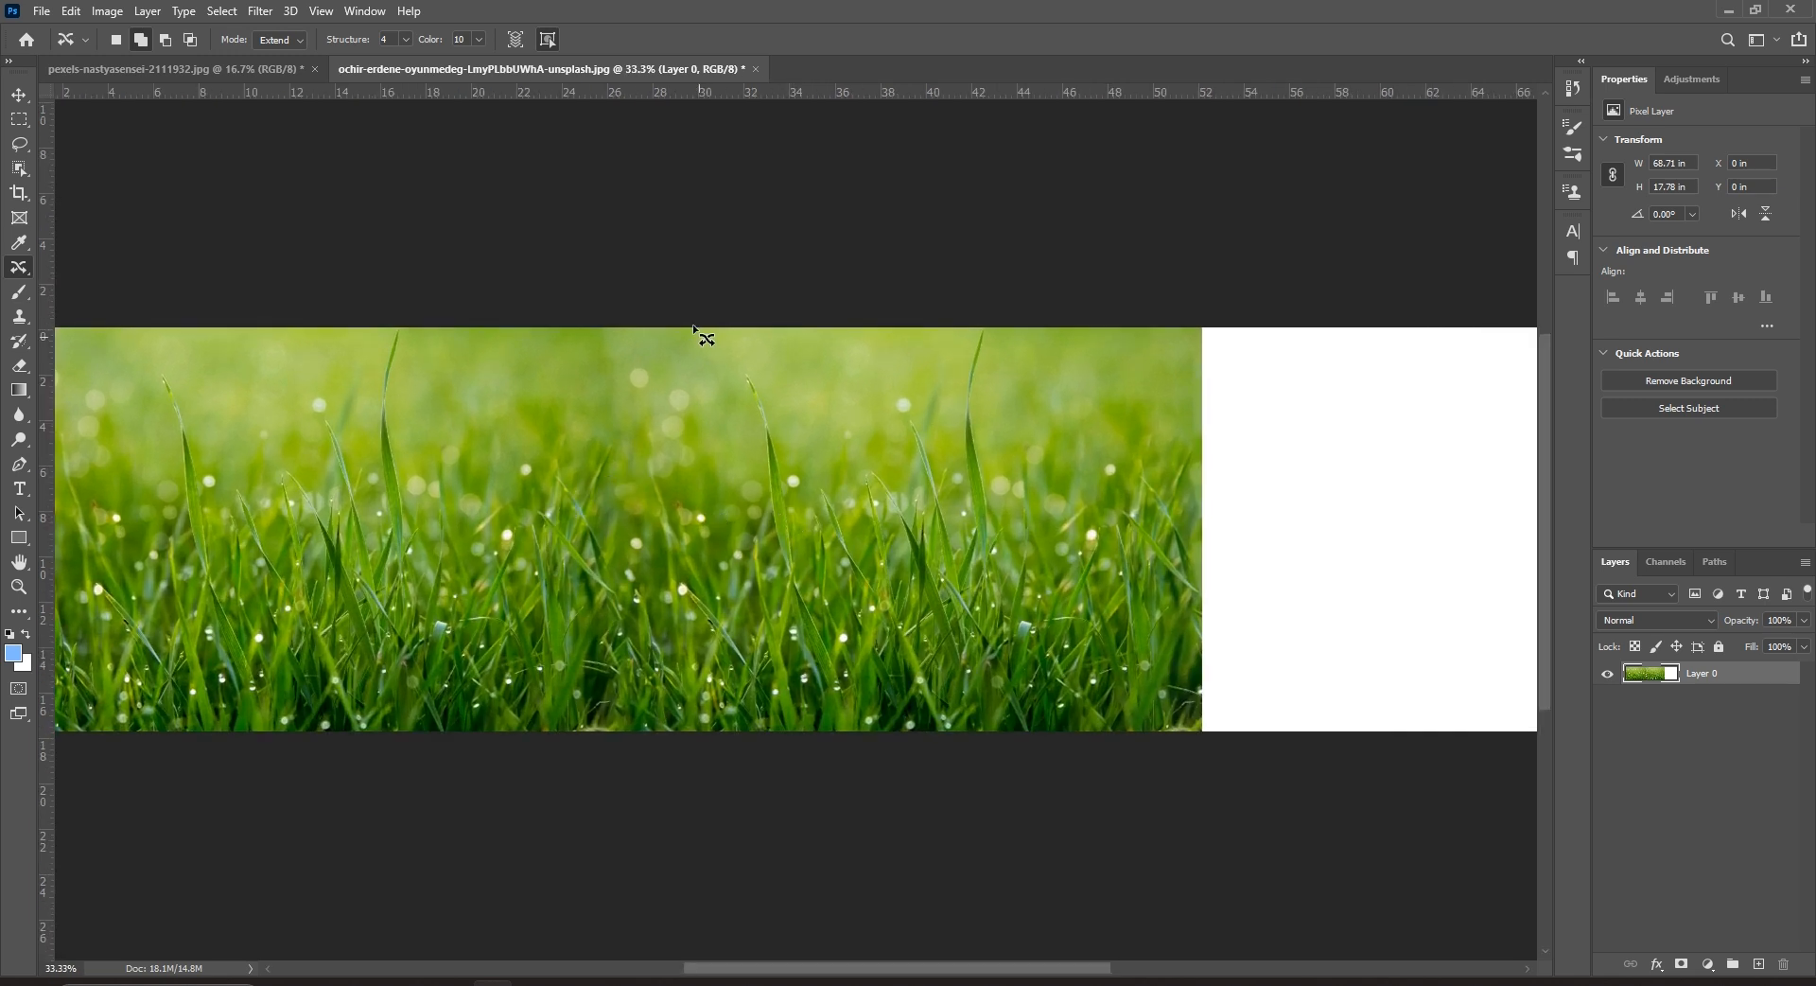
key("ctrl+minus")
key("ctrl+minus")
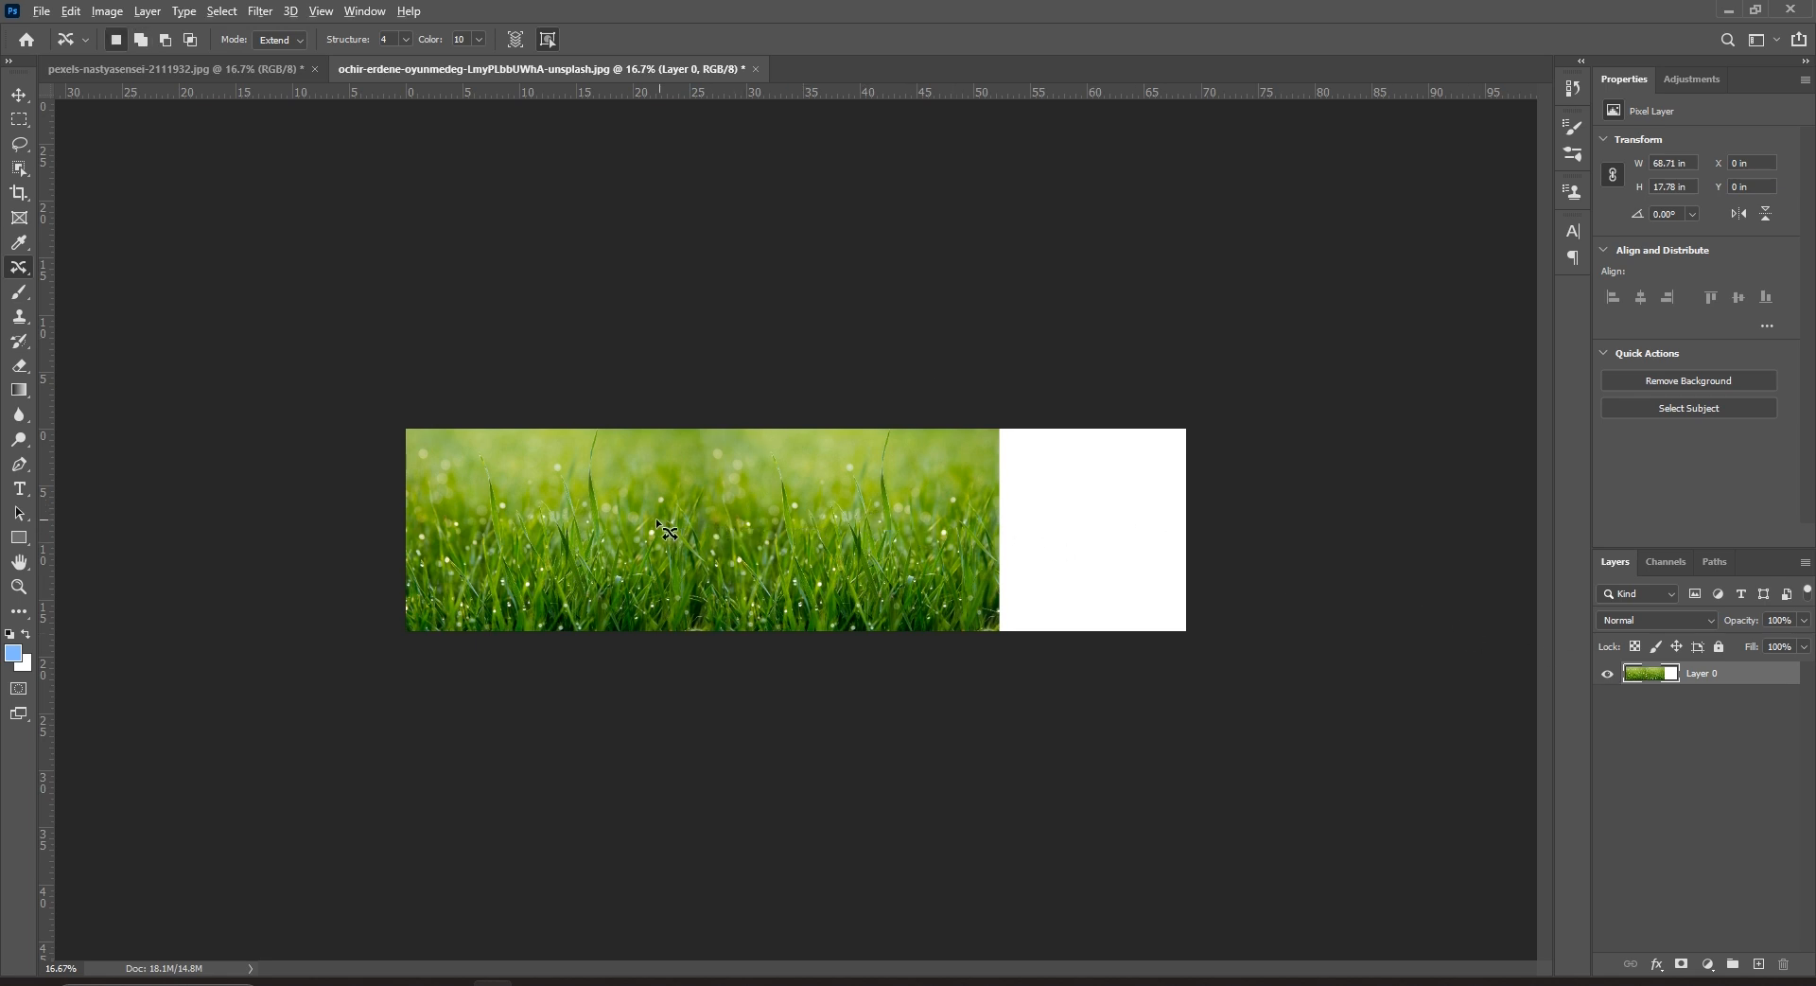
left_click(19, 119)
left_click_drag(406, 429, 997, 770)
left_click(19, 267)
left_click_drag(687, 536, 1141, 509)
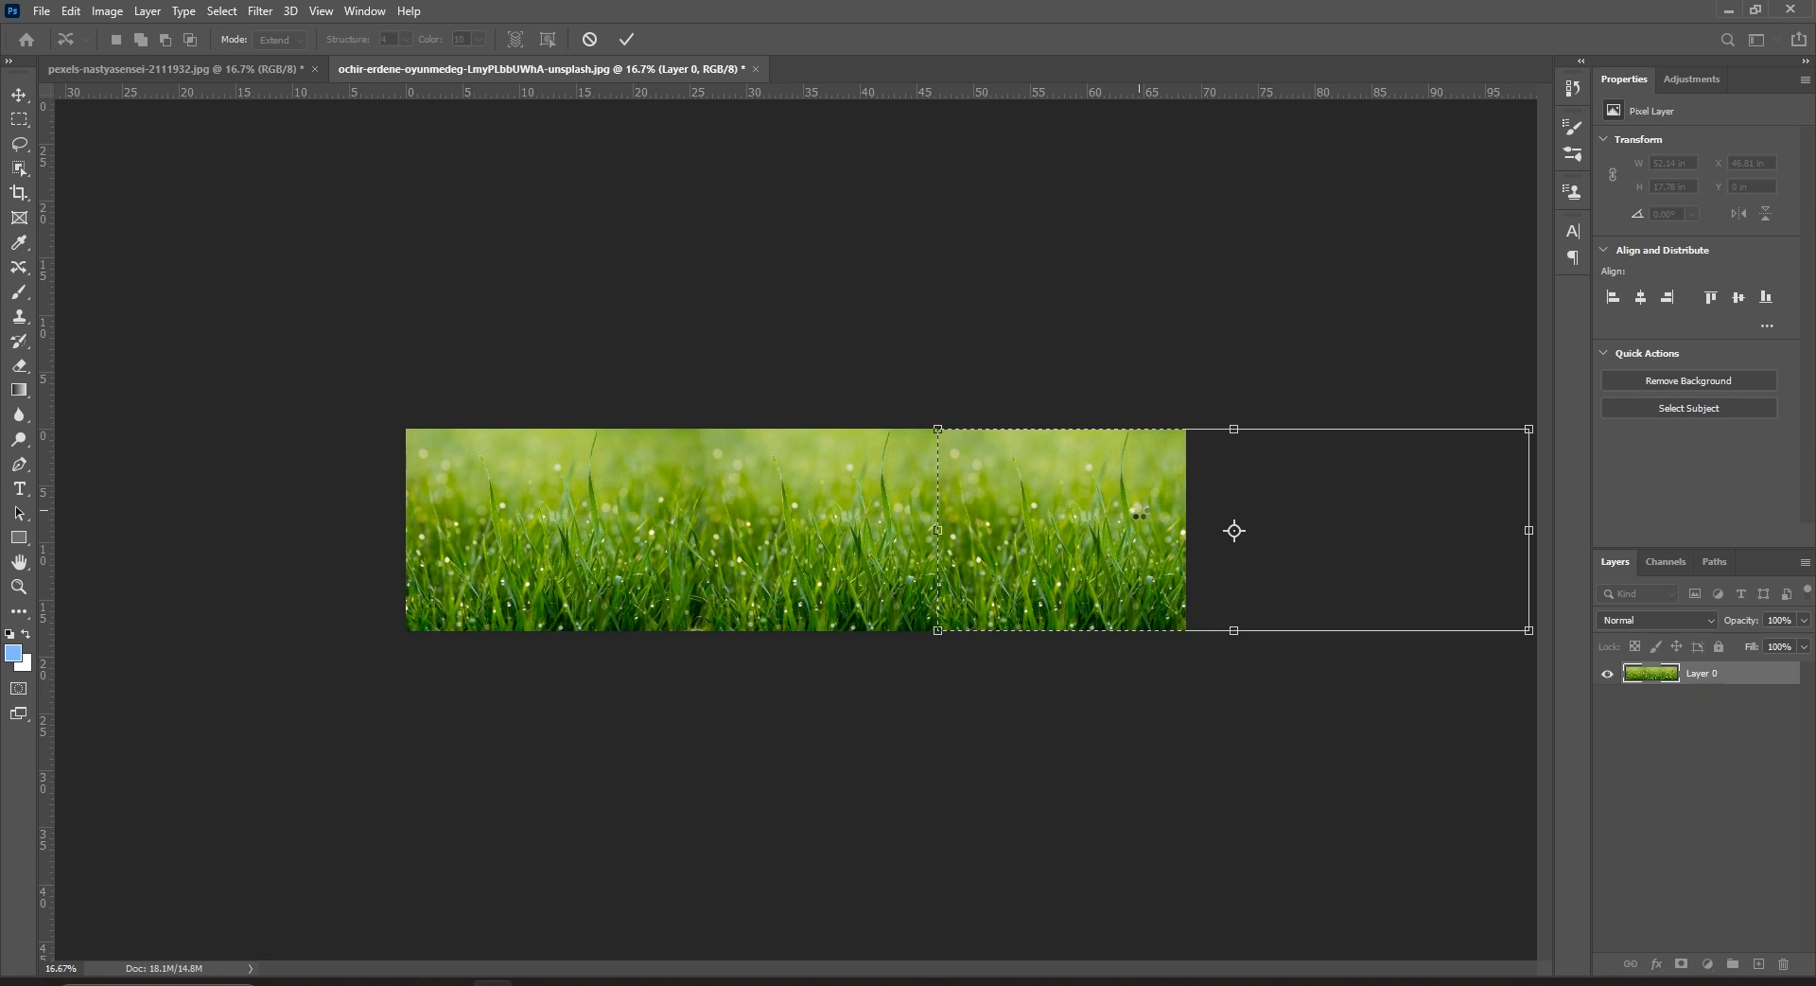
key("ctrl+d")
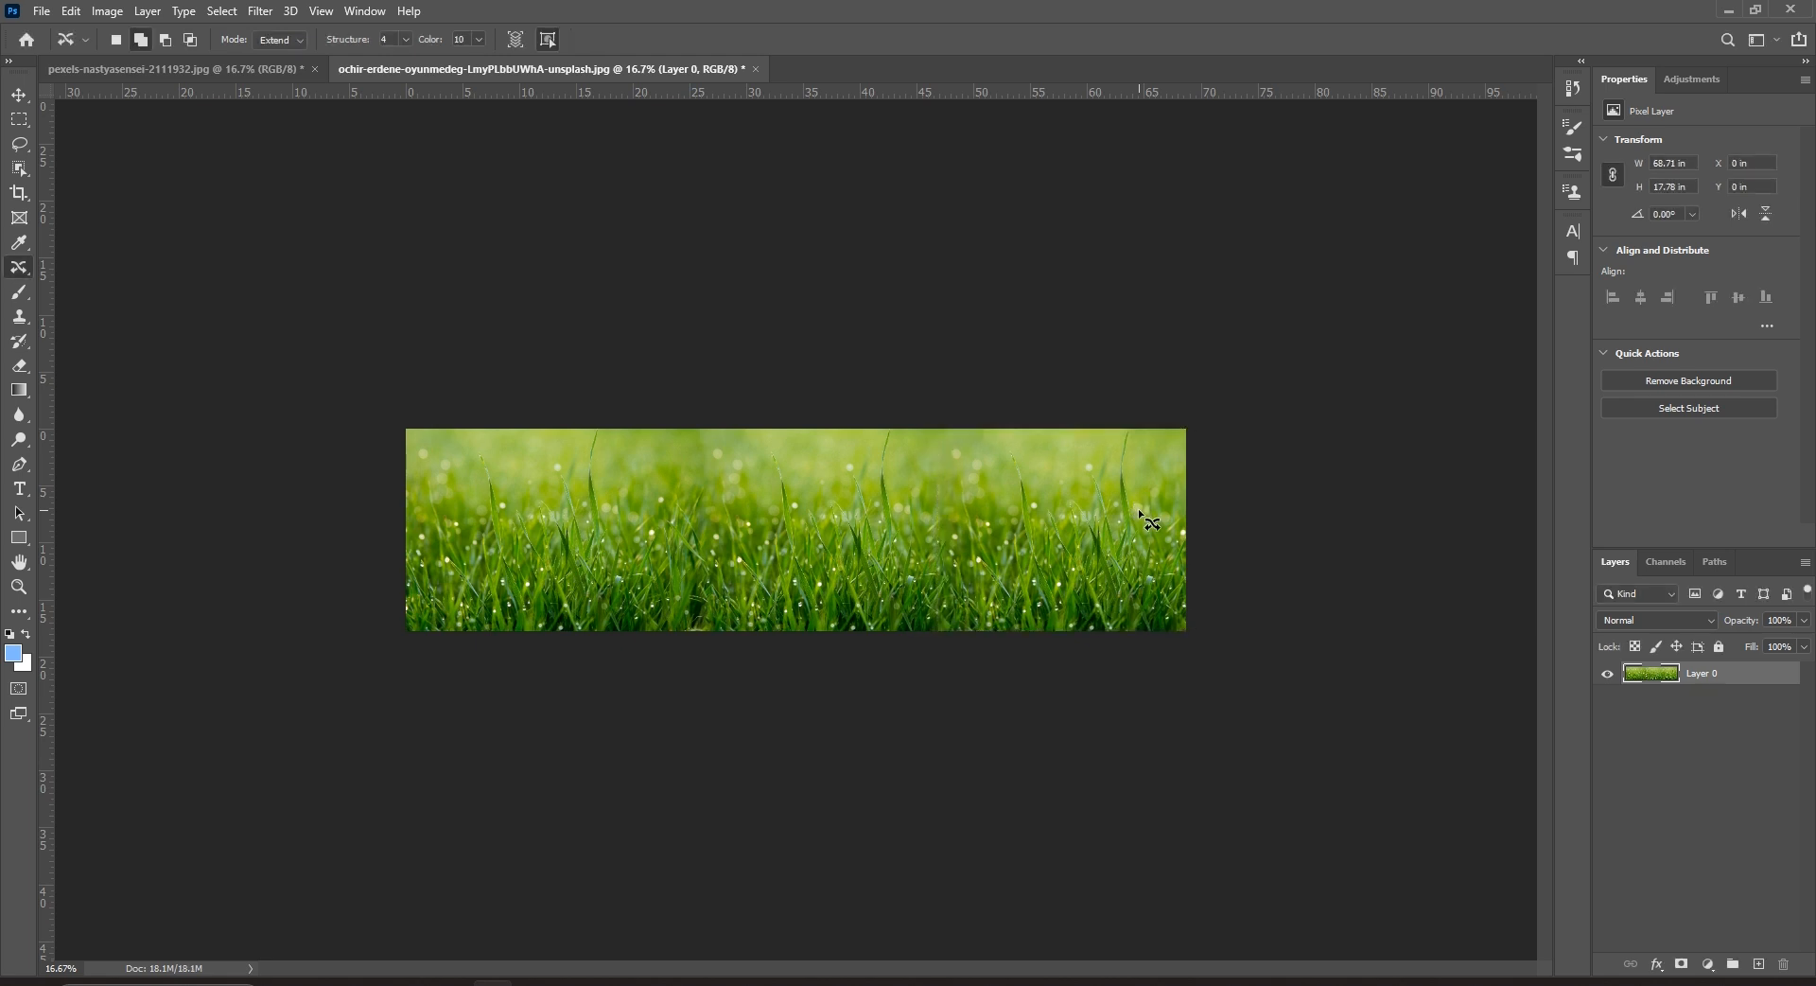